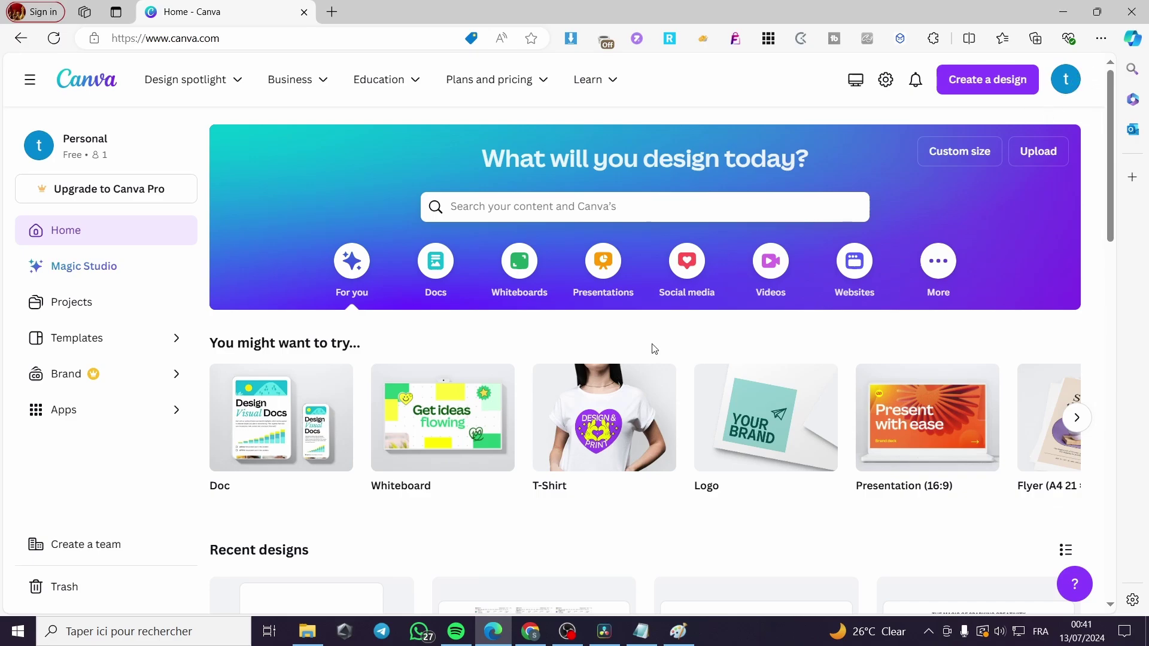
Search Canva's content for "word puzzle"
scroll(739, 296, "down", 5)
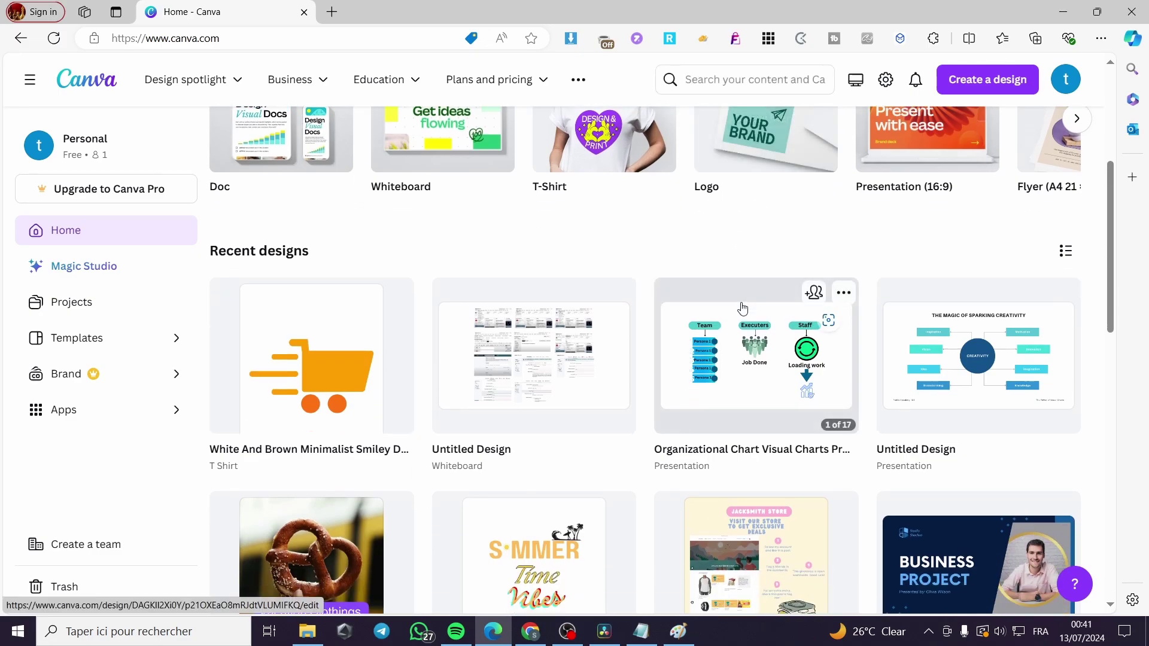
scroll(741, 306, "up", 5)
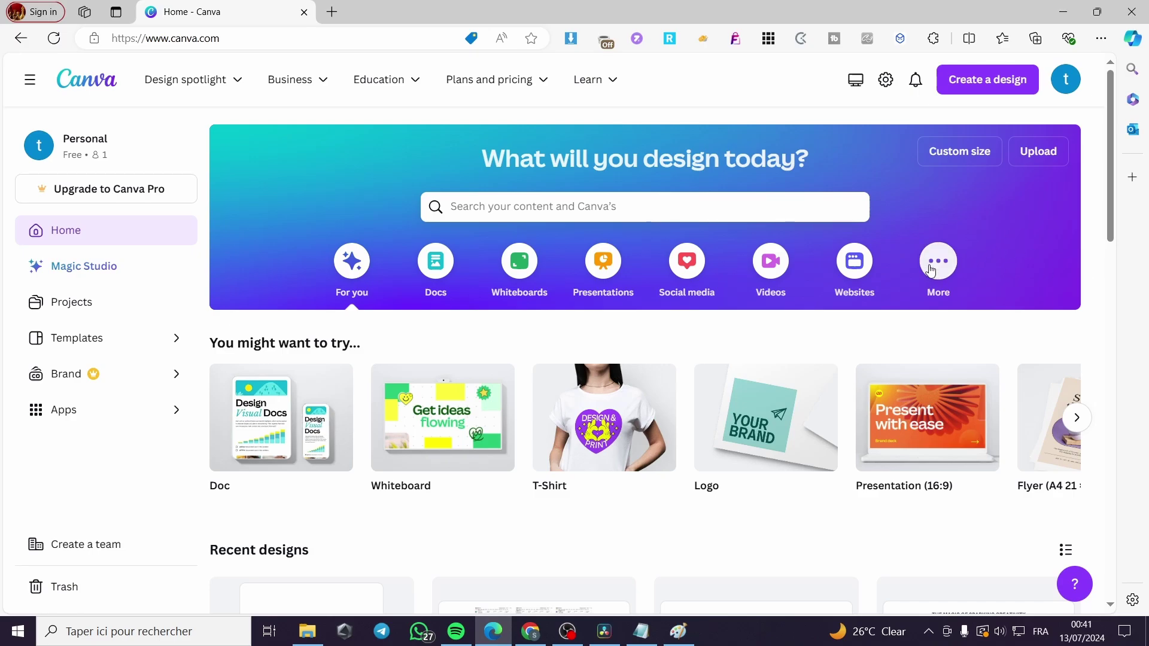
left_click(588, 208)
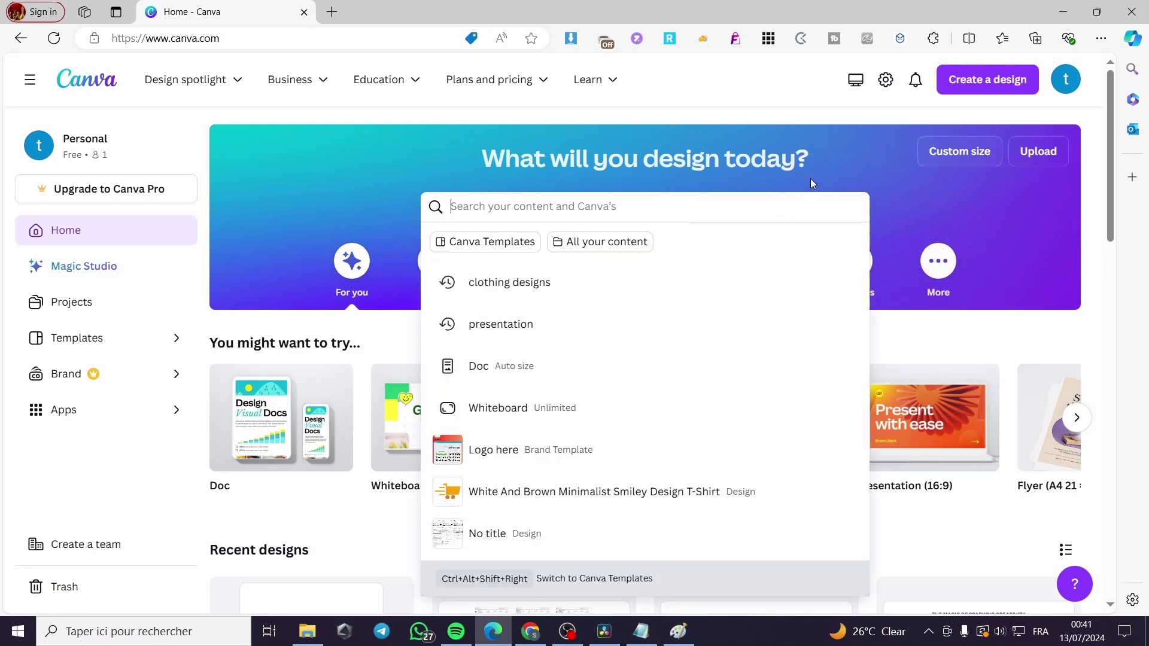
type("wor")
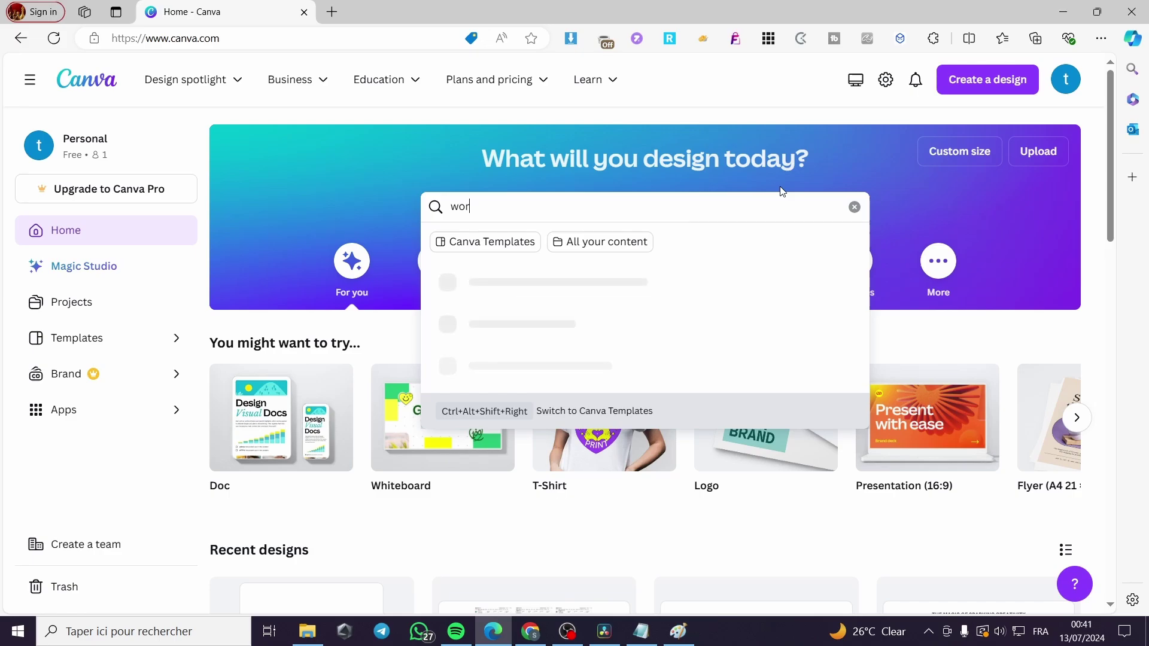
type("d puzzle")
key("Return")
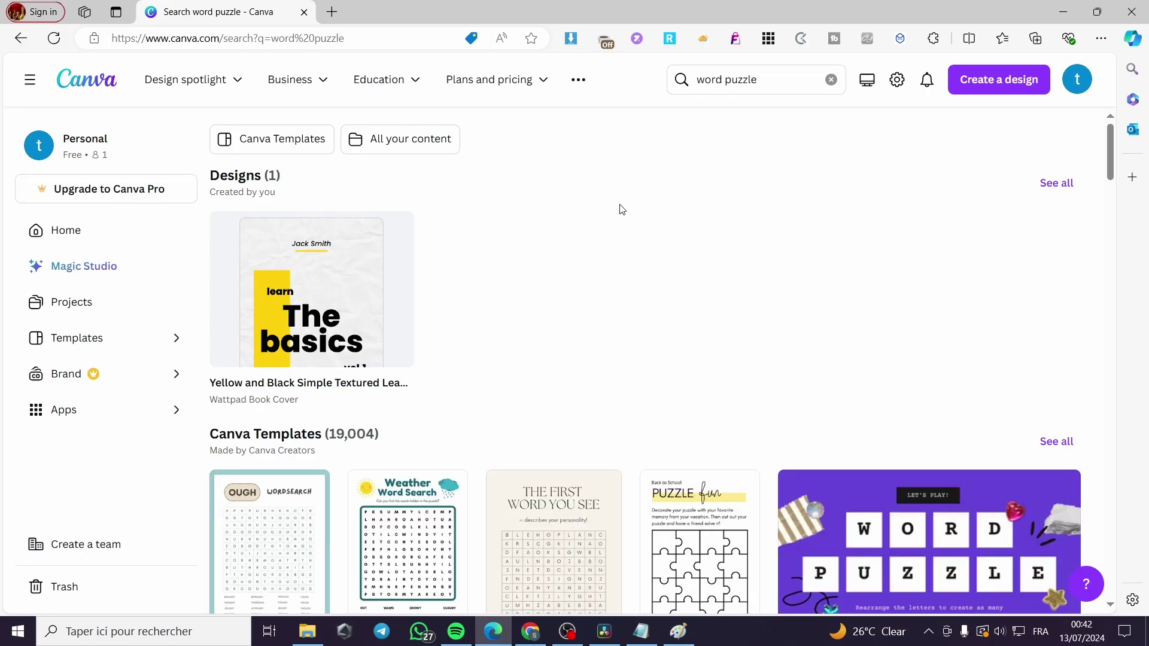
Open the "Words with OUGH WordSearch ESL Vocabulary Activity Worksheet" template for customizing
scroll(644, 222, "down", 4)
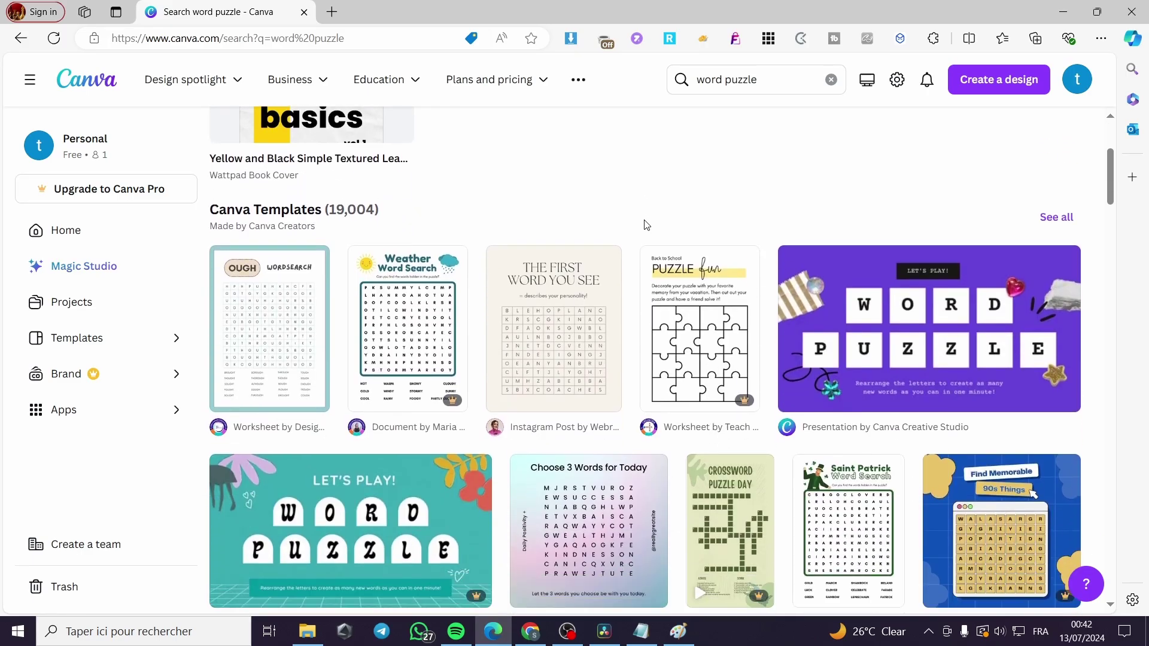
mouse_move(304, 384)
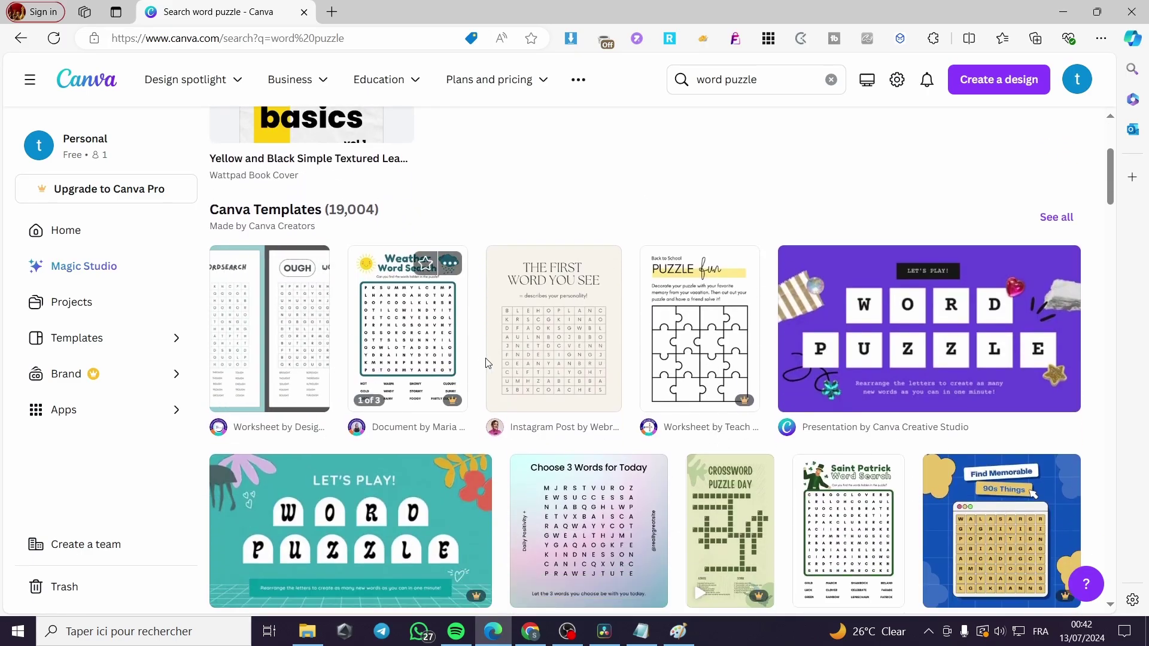
scroll(854, 223, "down", 3)
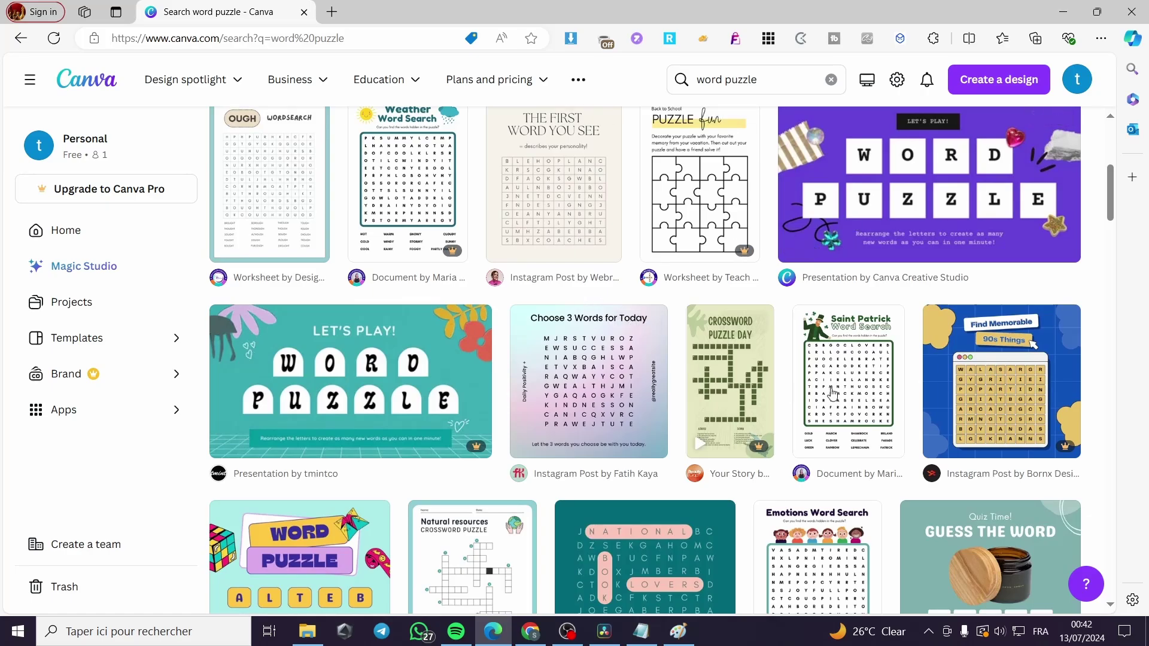
mouse_move(1080, 390)
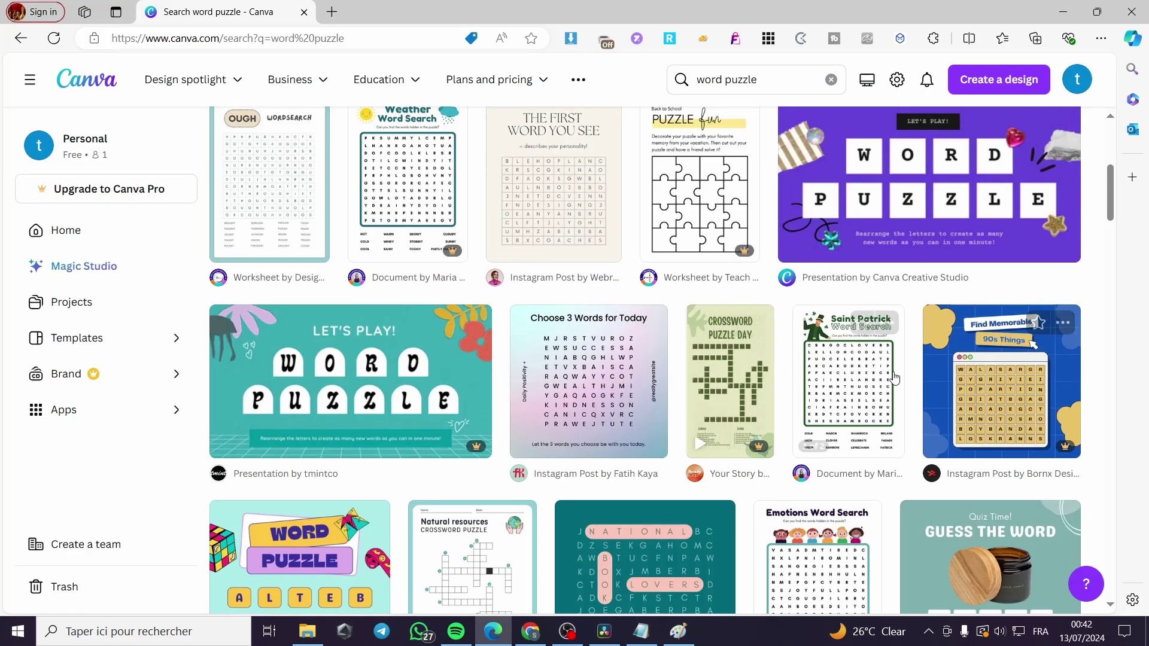
scroll(281, 215, "up", 2)
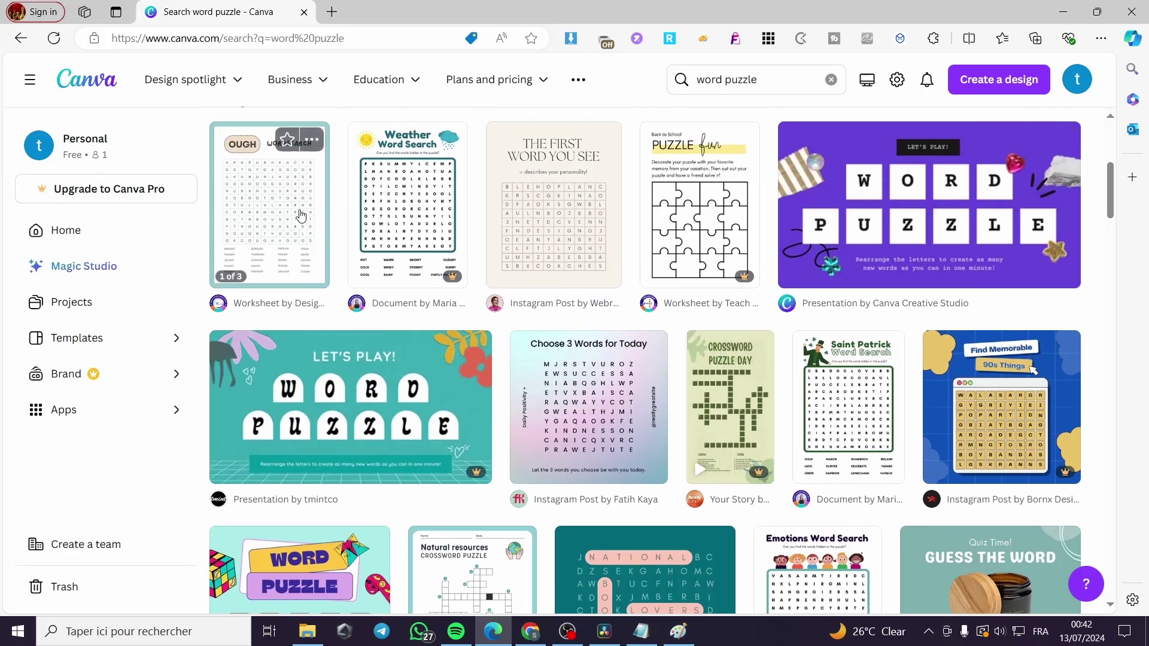
left_click(269, 287)
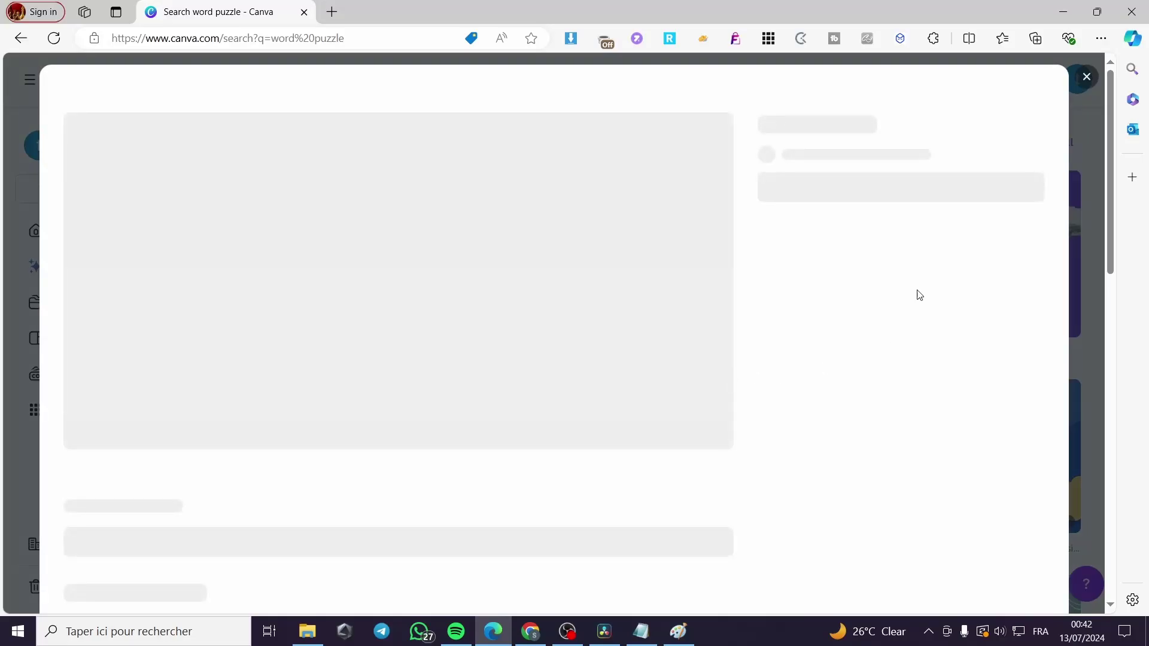
left_click(267, 295)
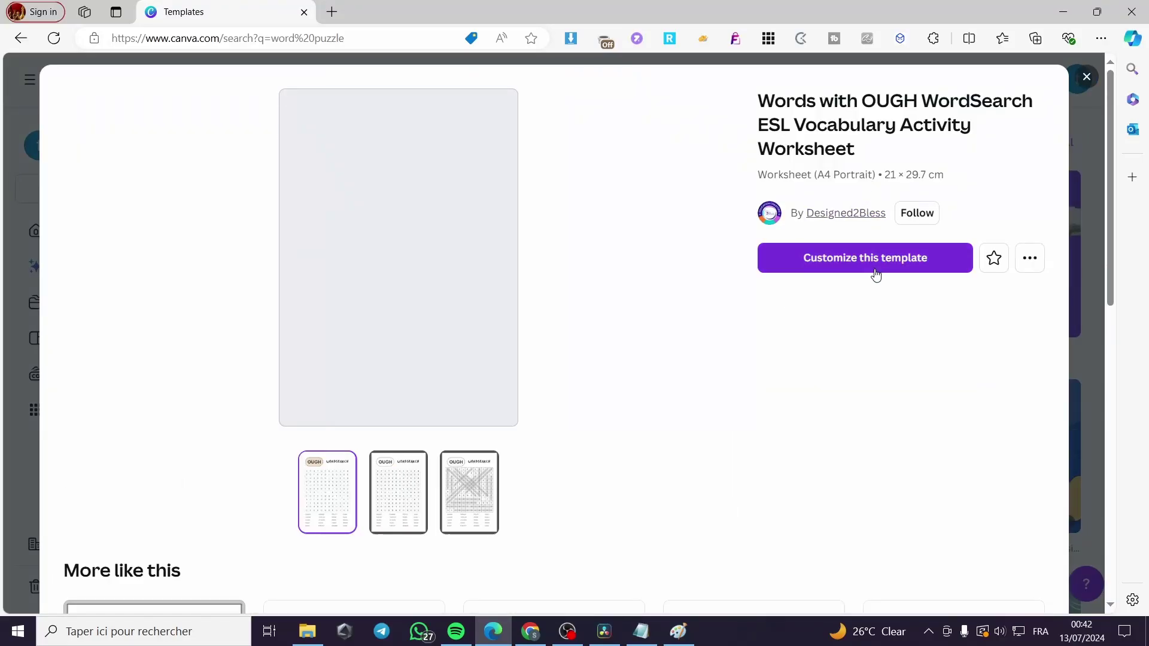
left_click(851, 270)
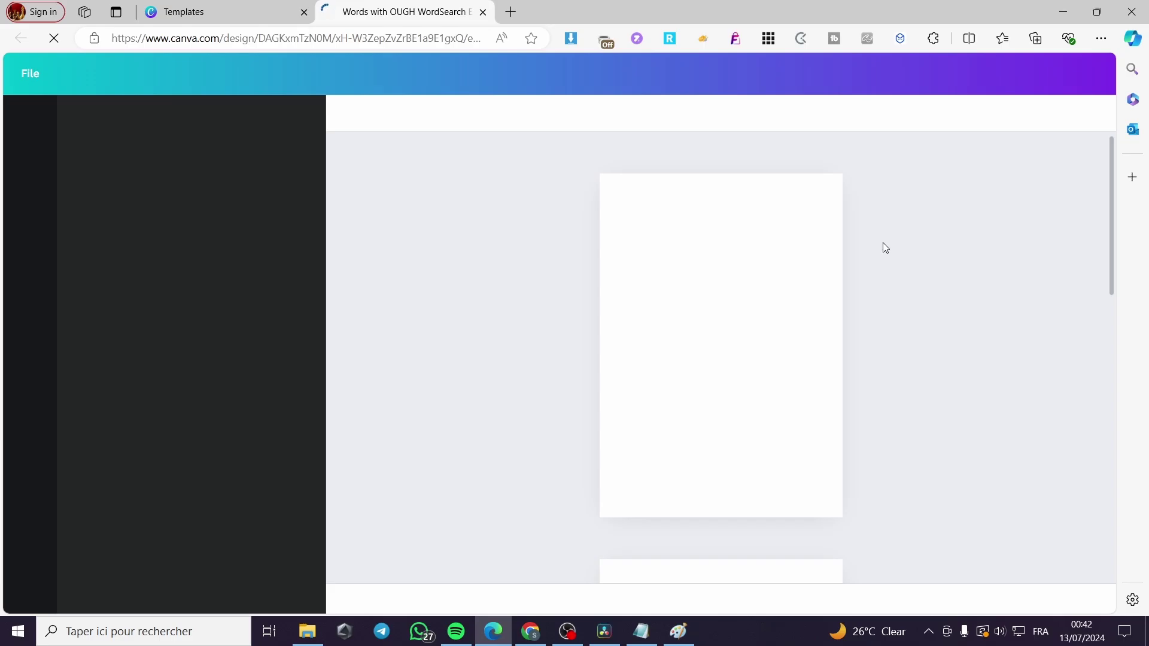
Review the three template pages and add a new blank page after page 3
scroll(822, 277, "down", 4)
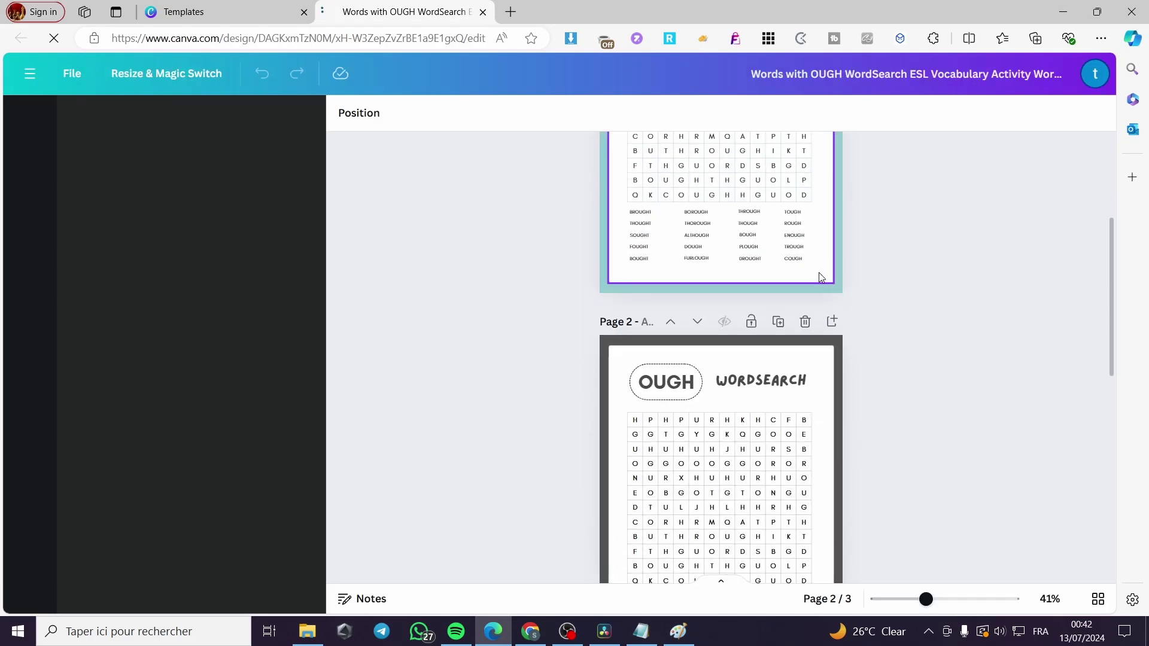
scroll(822, 277, "down", 9)
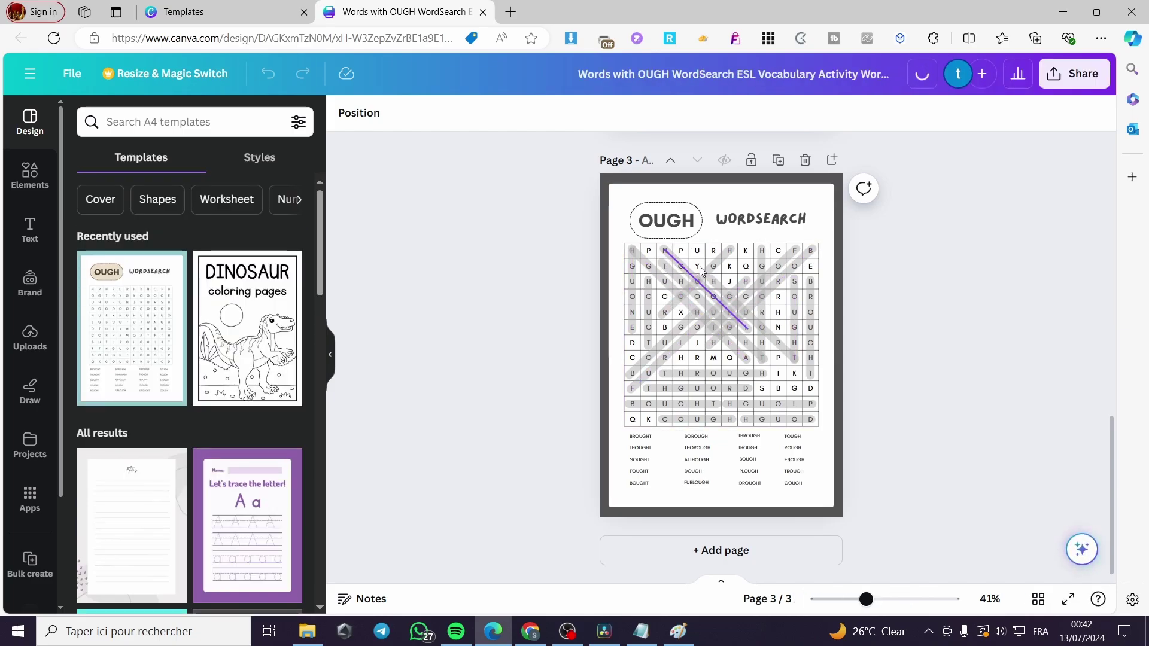
scroll(928, 413, "up", 12)
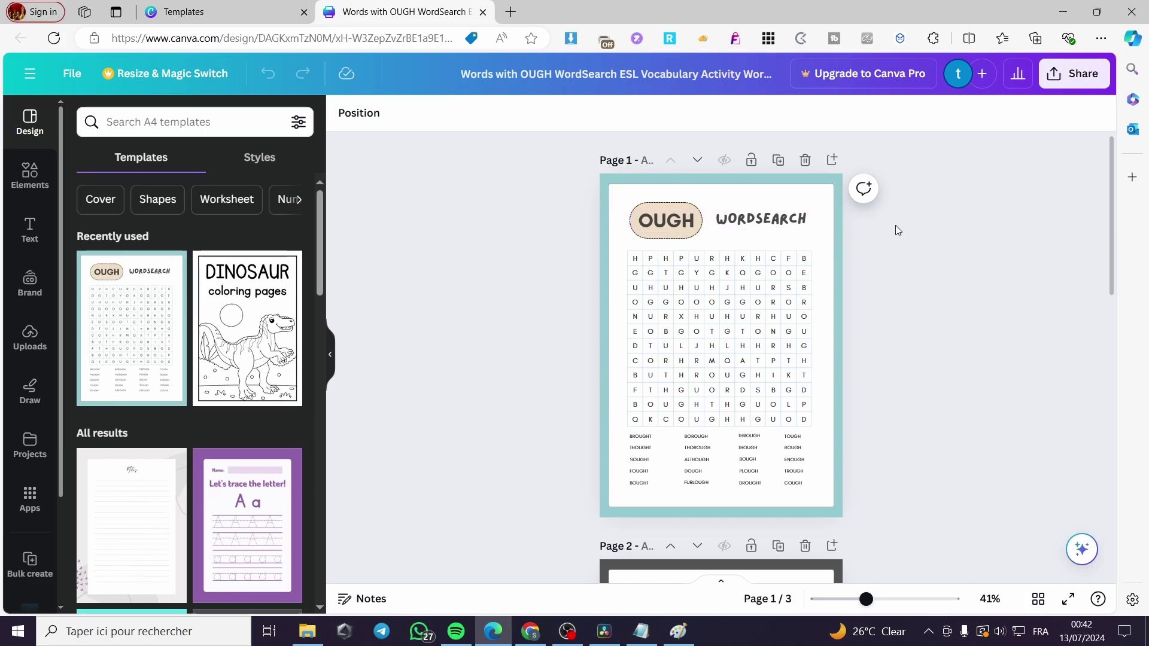
scroll(896, 228, "down", 12)
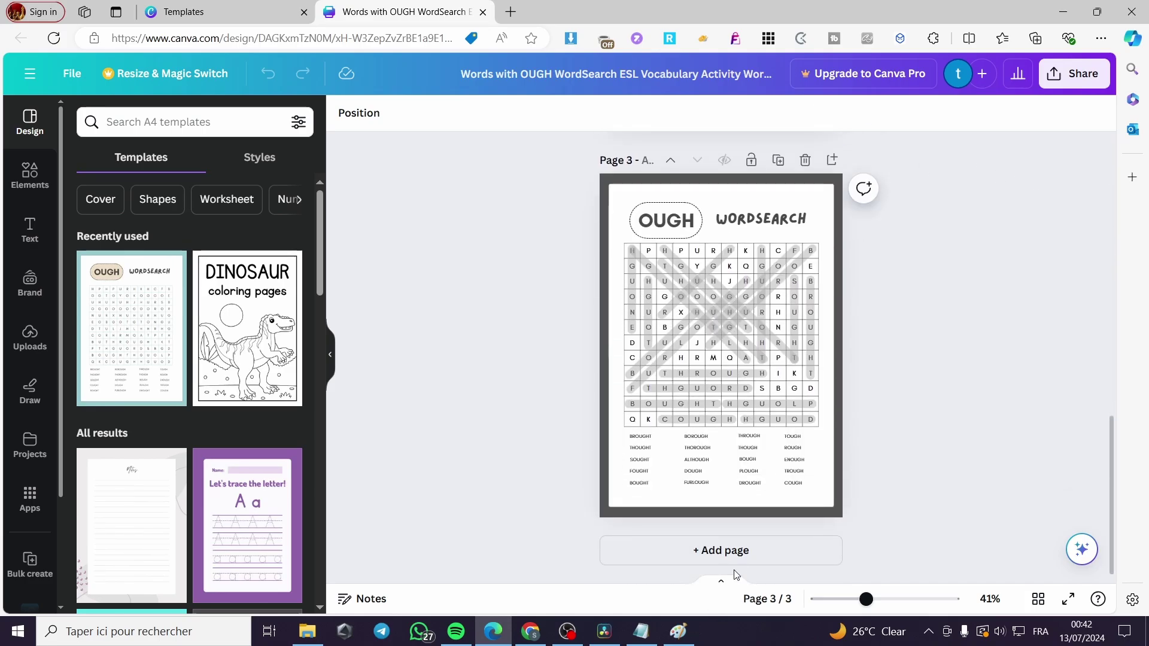
left_click(761, 557)
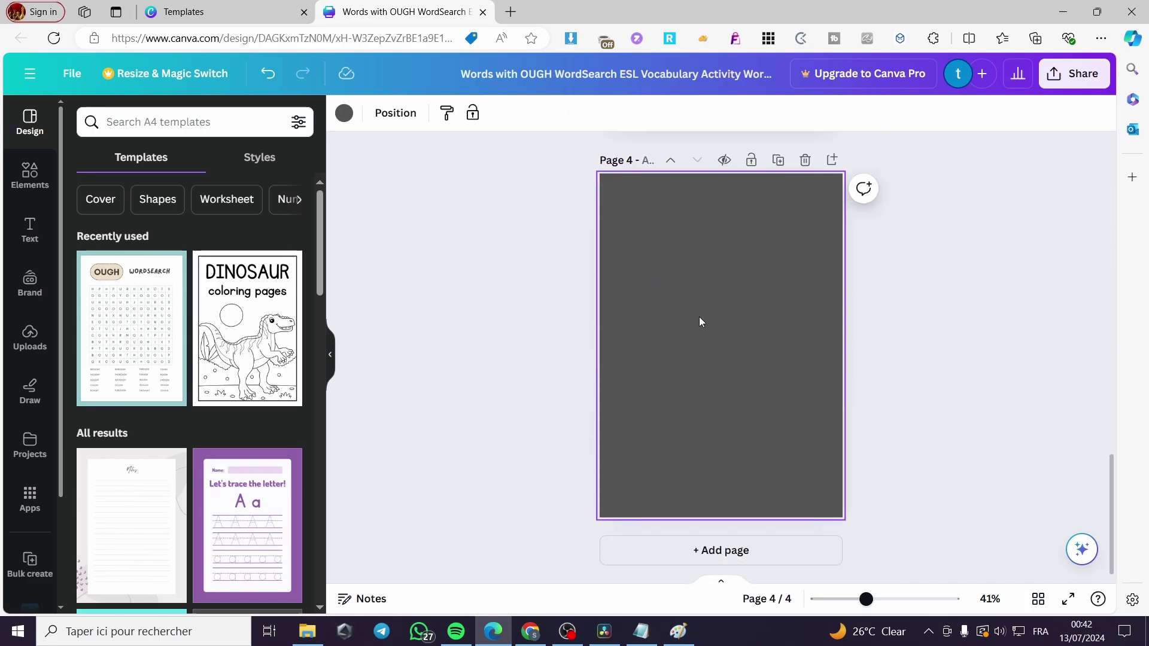
scroll(868, 459, "up", 15)
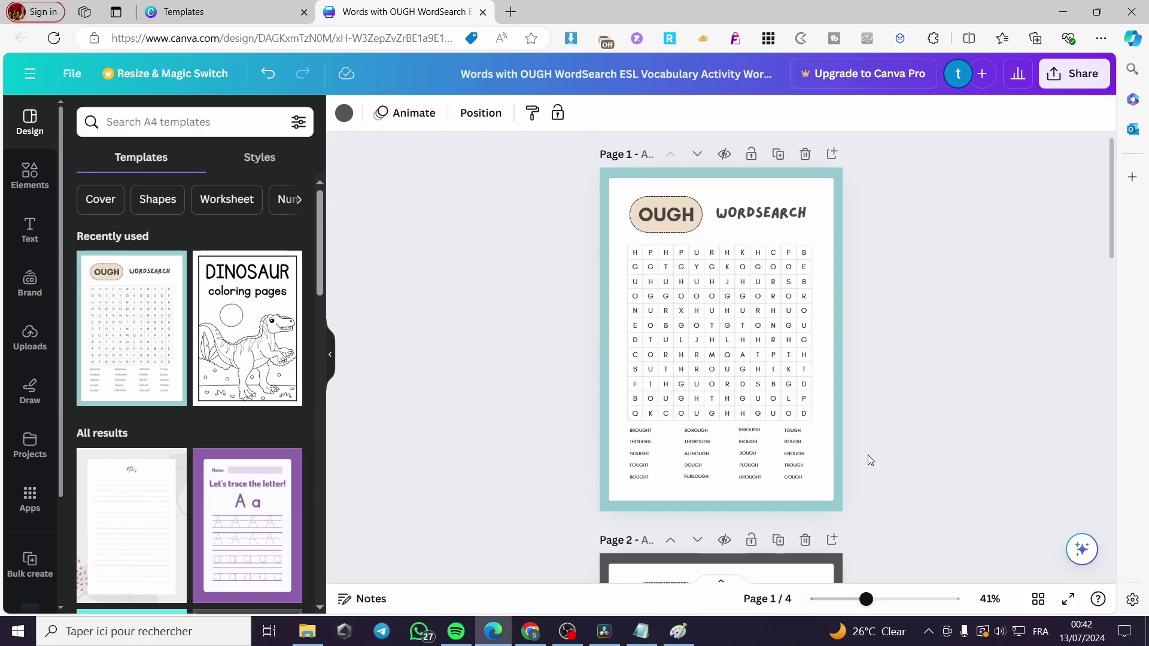
scroll(868, 455, "down", 15)
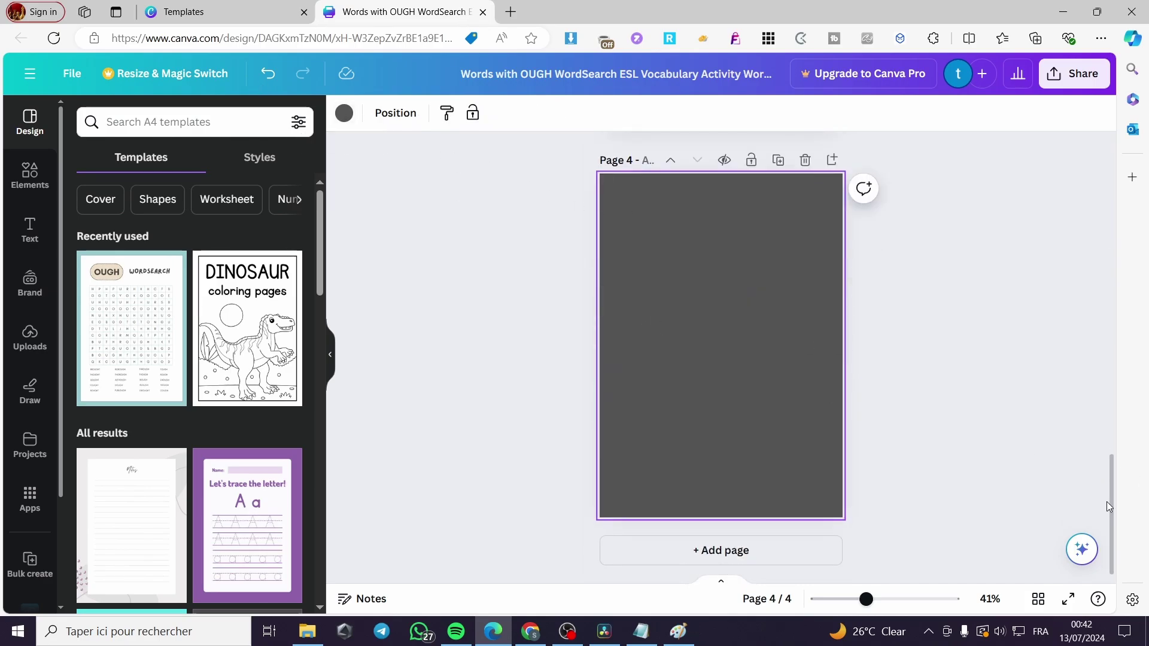
left_click_drag(1111, 507, 1127, 529)
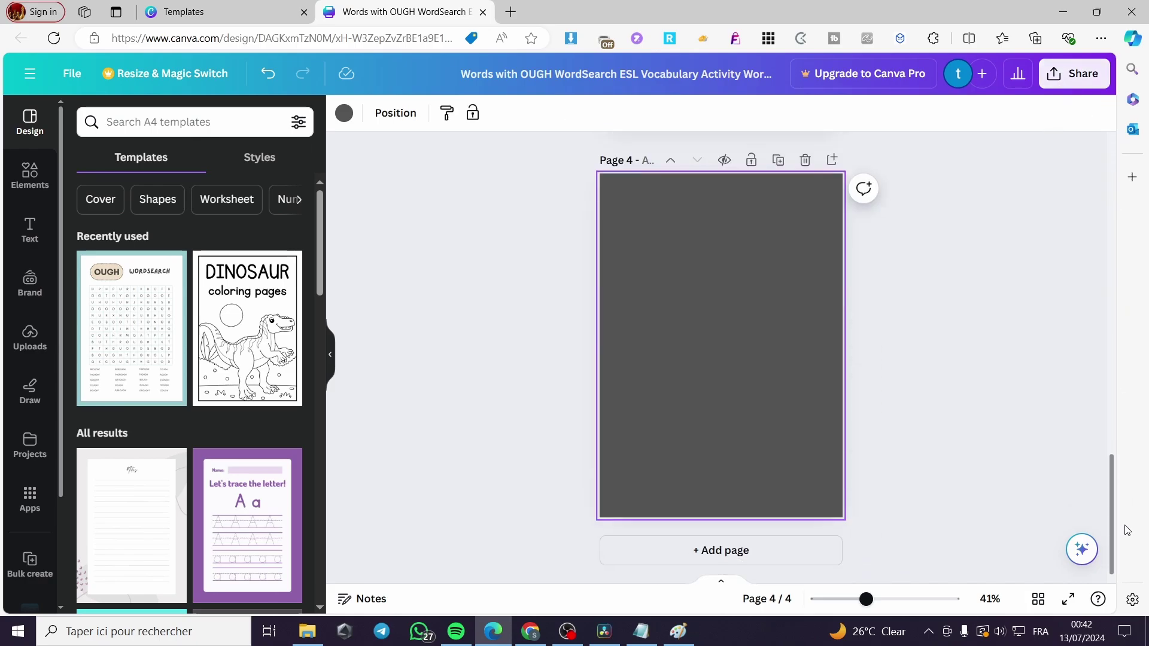
Try purple, turquoise and pastel gradient backgrounds on page 4, and set the background to solid yellow
left_click(343, 113)
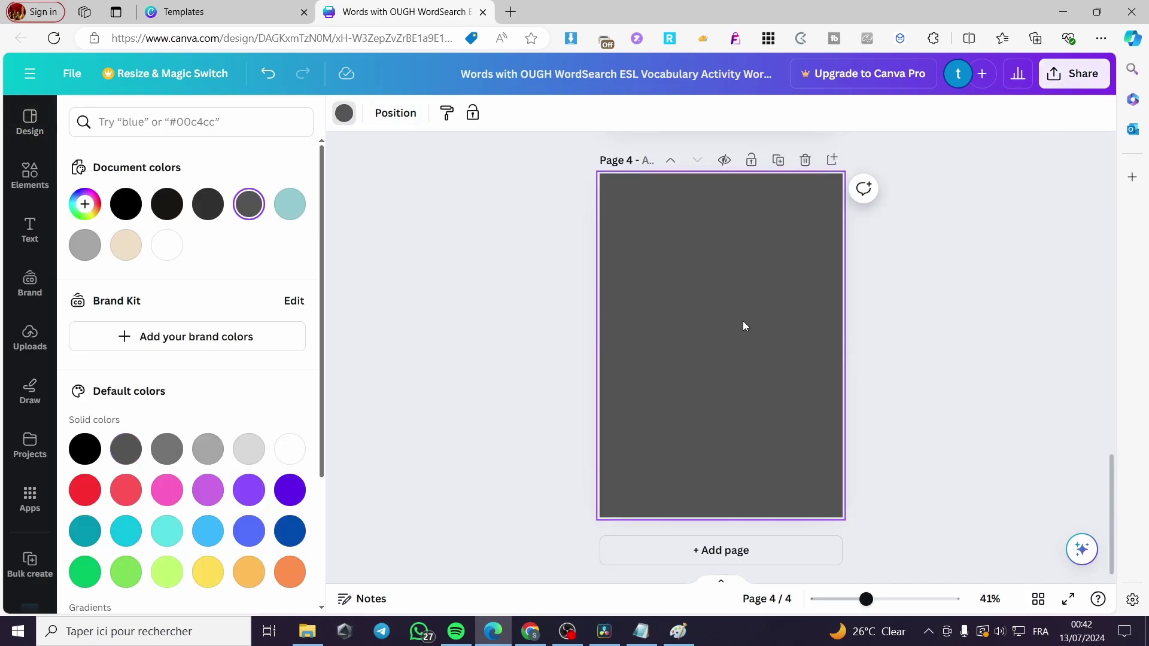
left_click(248, 492)
left_click(289, 491)
scroll(226, 488, "down", 3)
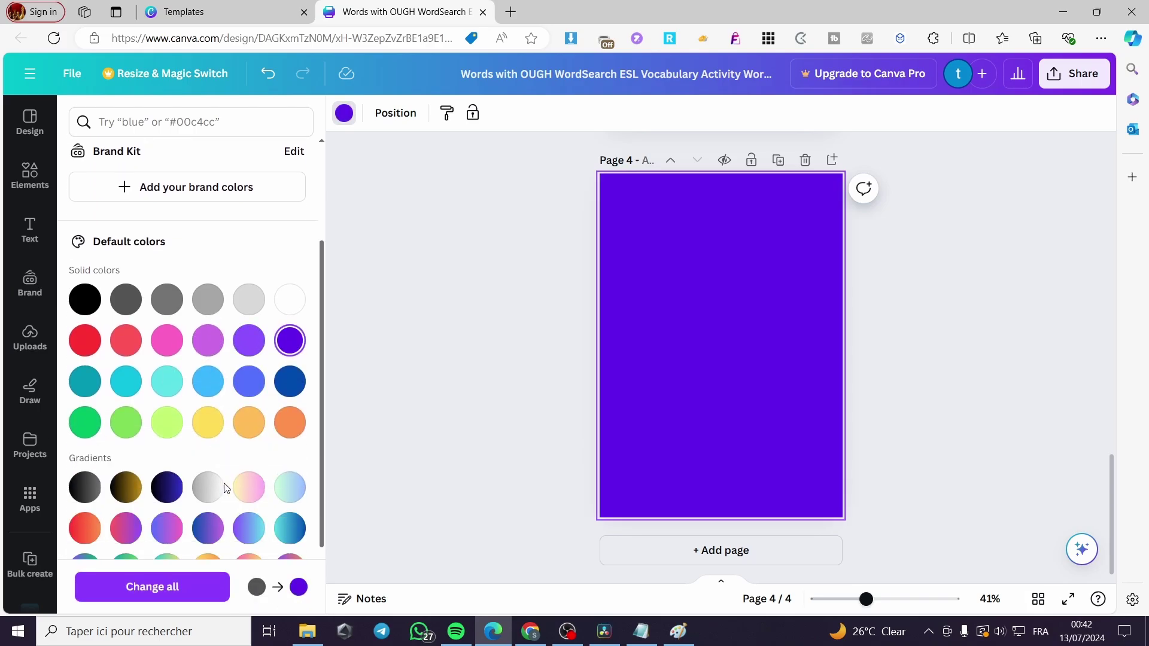
left_click(178, 388)
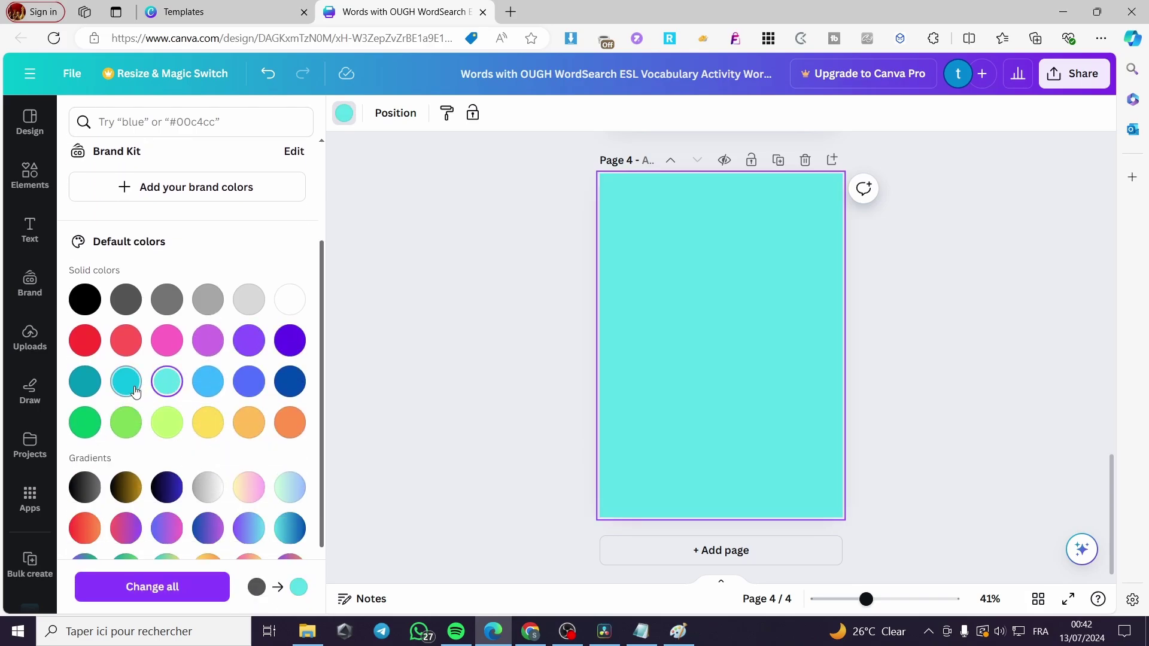
left_click(252, 490)
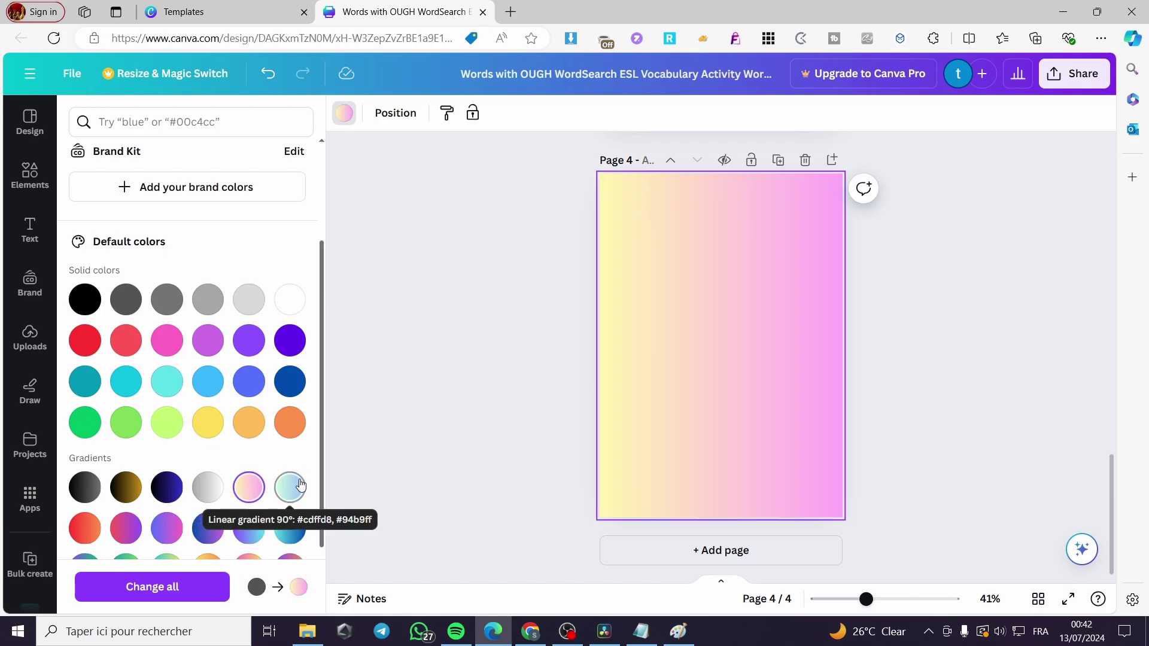
left_click(301, 485)
left_click(210, 429)
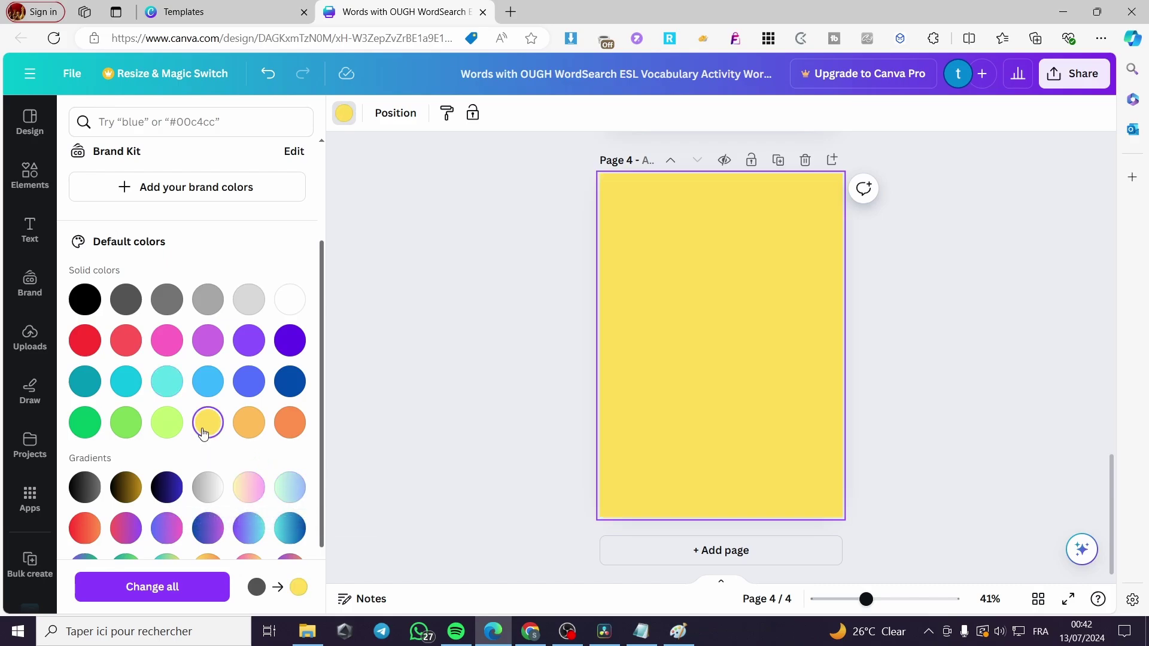
key("Escape")
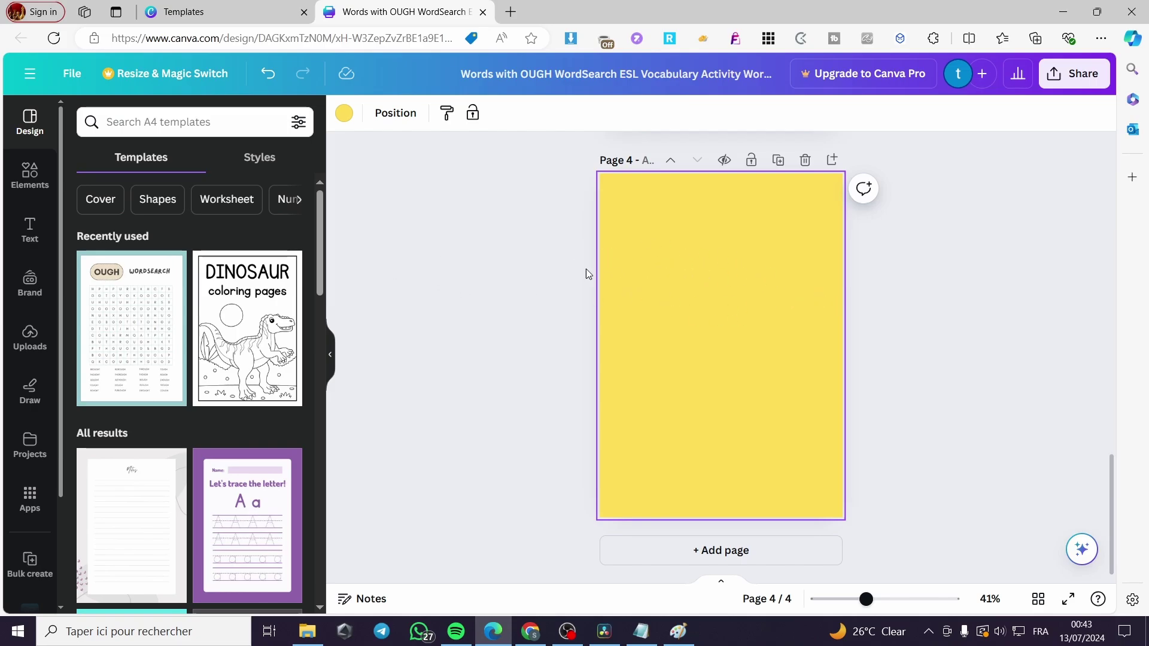
Add the recently used square shape to page 4 and fill it with white
left_click(34, 174)
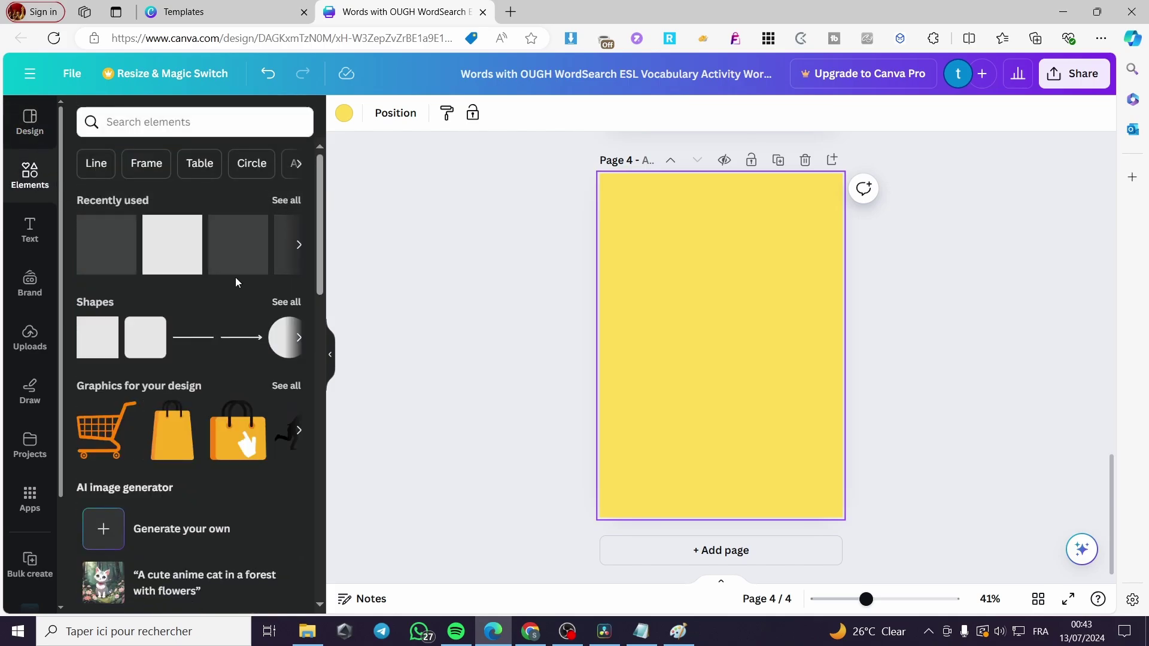
left_click(172, 244)
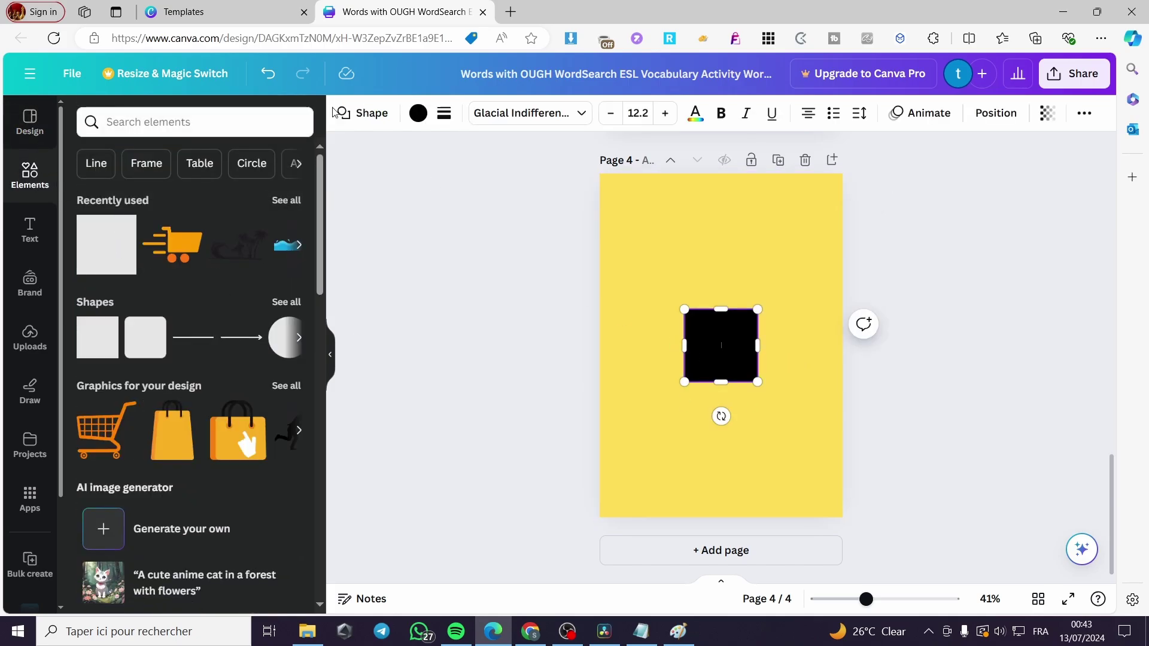
left_click(418, 114)
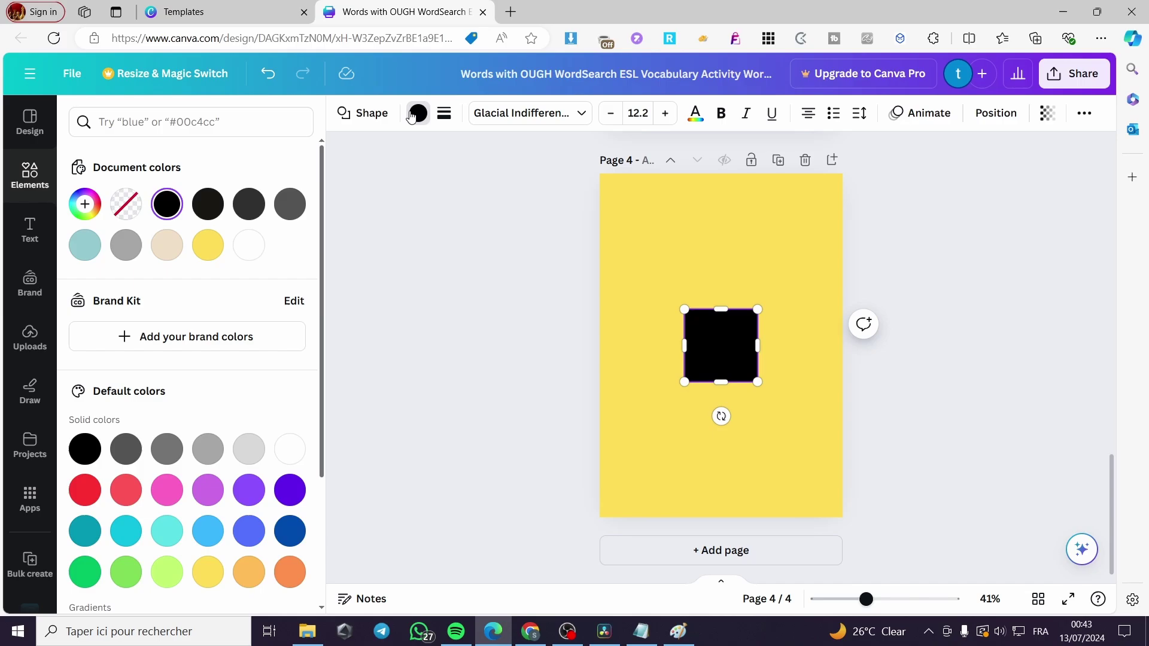
left_click(240, 247)
left_click(711, 344)
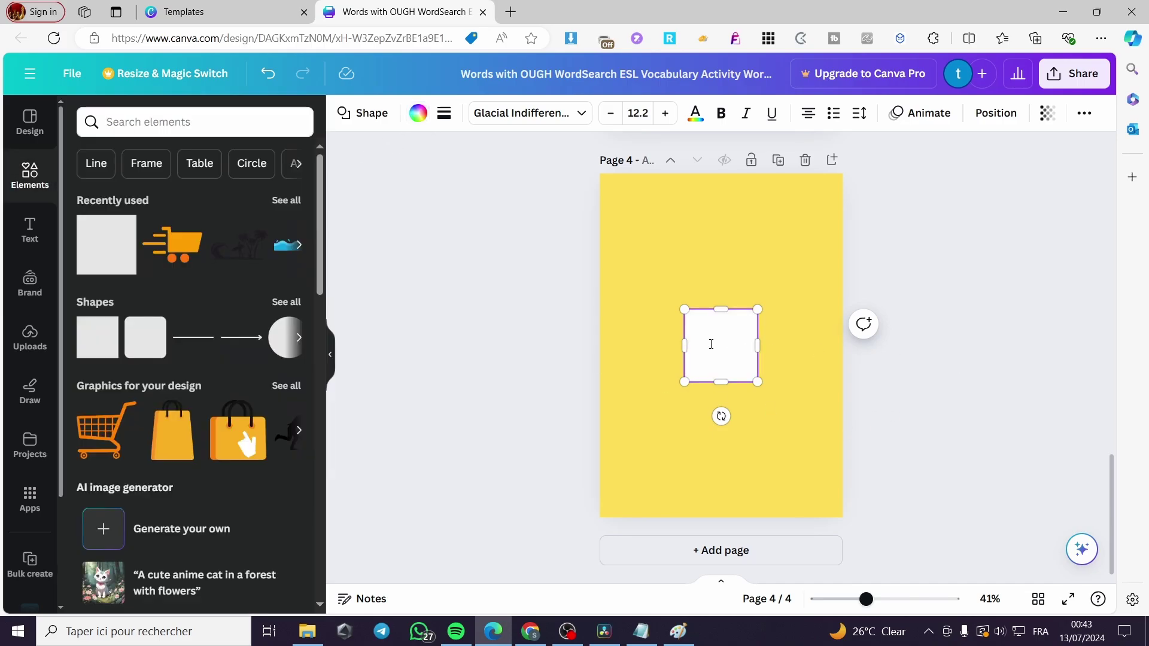
Enlarge the white square into a portrait rectangle that leaves a yellow border around page 4, like the frame on page 1
left_click_drag(716, 357, 818, 383)
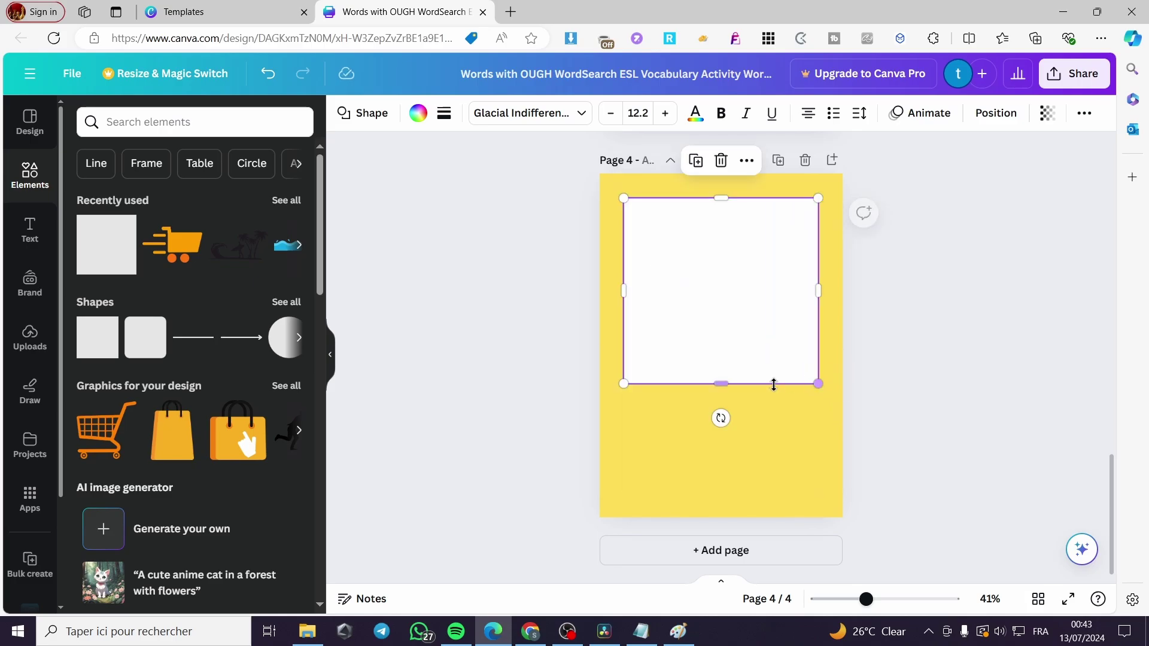
left_click_drag(721, 385, 720, 498)
left_click(1013, 287)
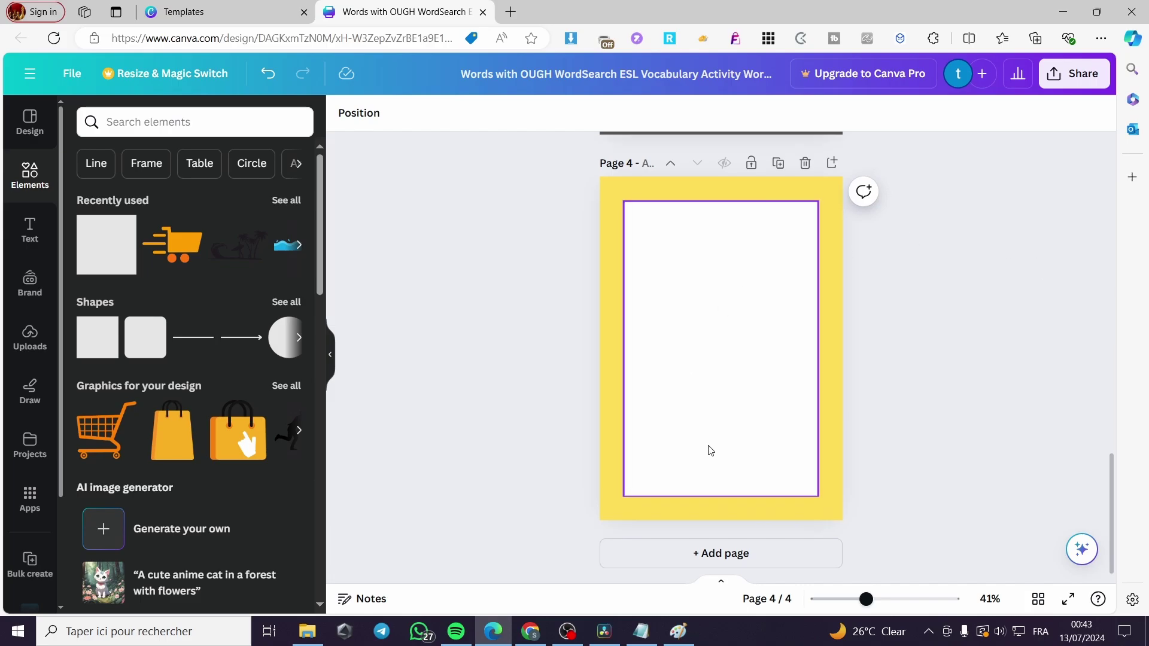
scroll(710, 452, "up", 7)
scroll(729, 512, "up", 12)
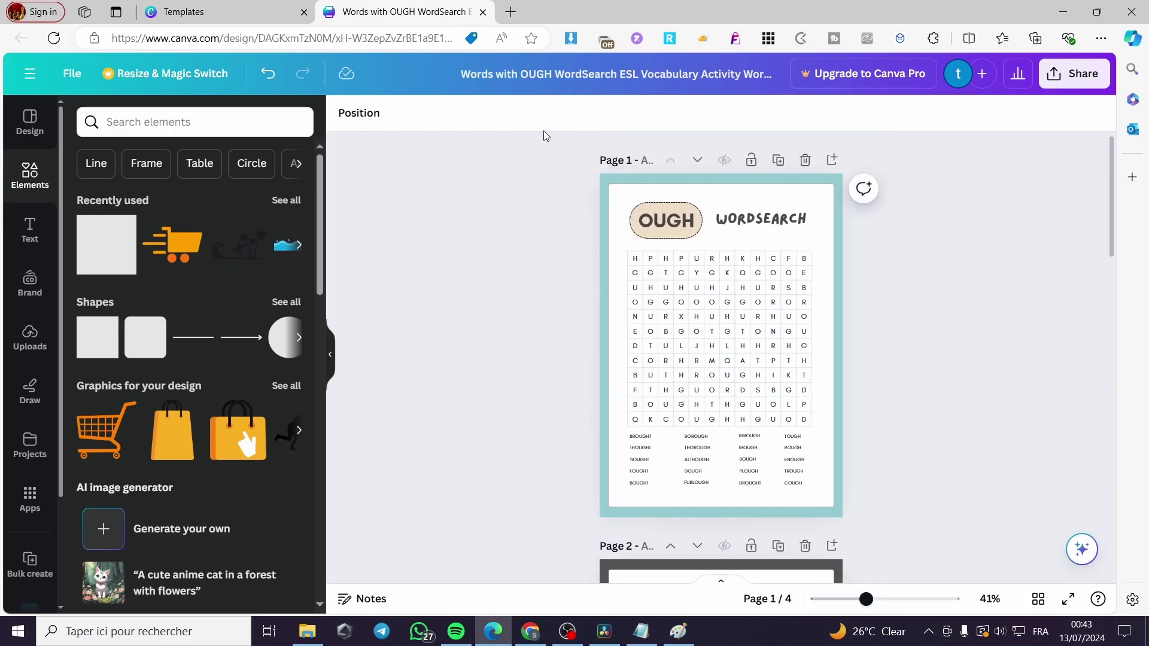
scroll(682, 309, "down", 18)
left_click(664, 283)
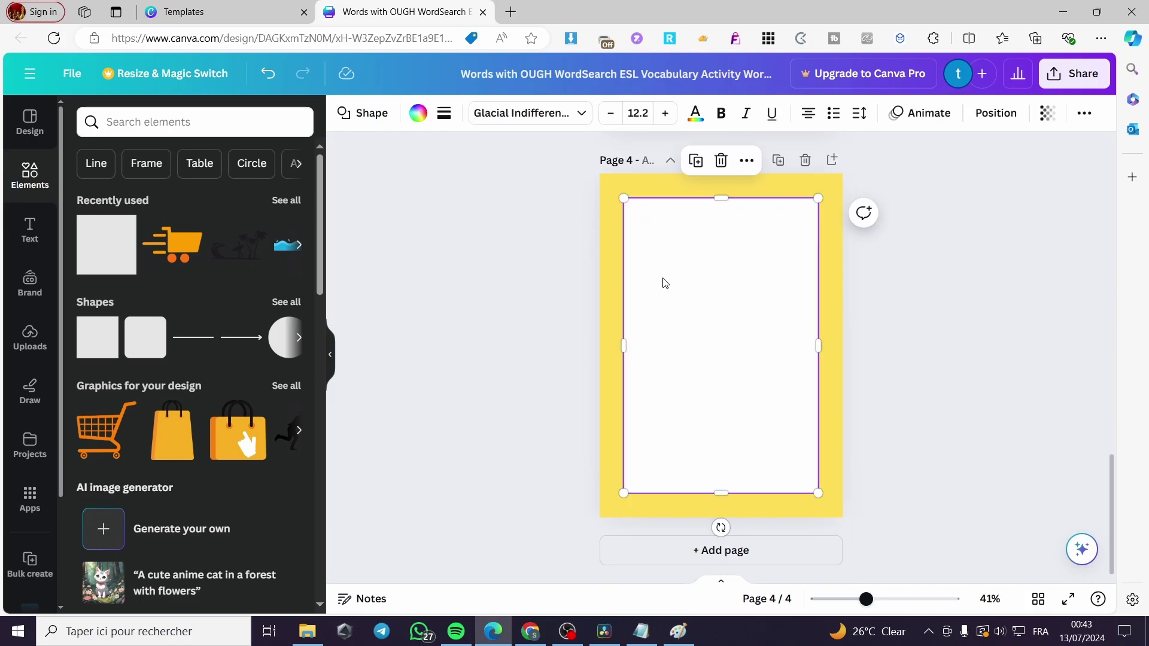
Stretch all four sides of the white rectangle on page 4 outward, leaving only a narrow, even yellow border
left_click_drag(623, 342, 608, 344)
left_click_drag(822, 345, 834, 344)
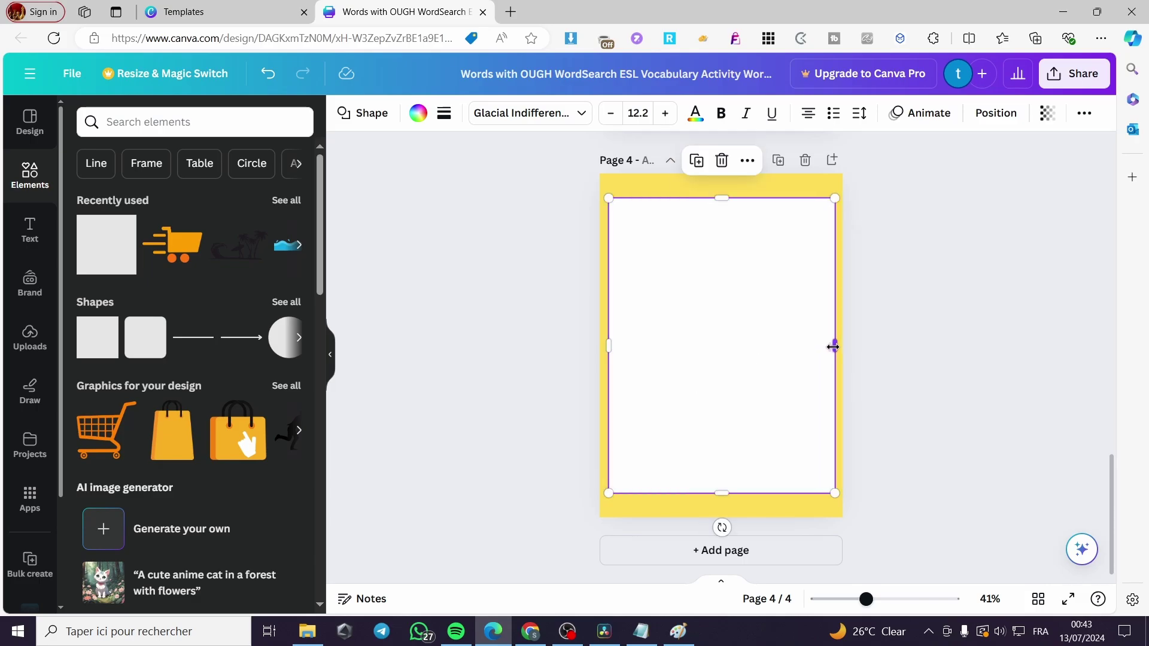
left_click_drag(720, 198, 721, 181)
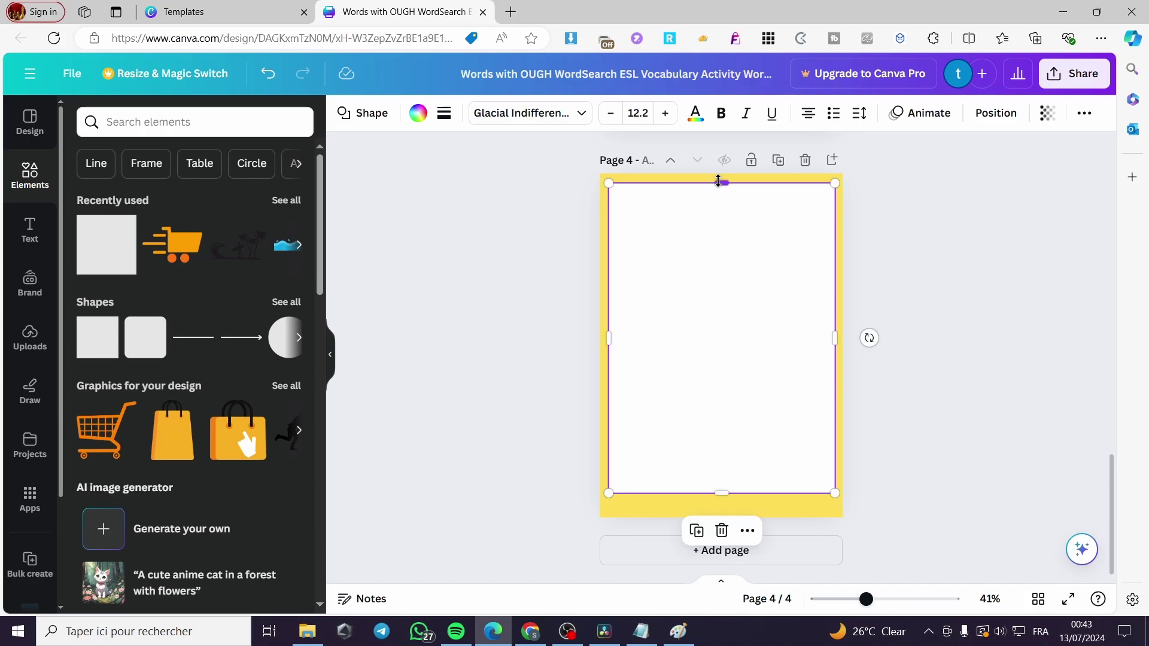
left_click_drag(720, 493, 721, 508)
left_click(1024, 389)
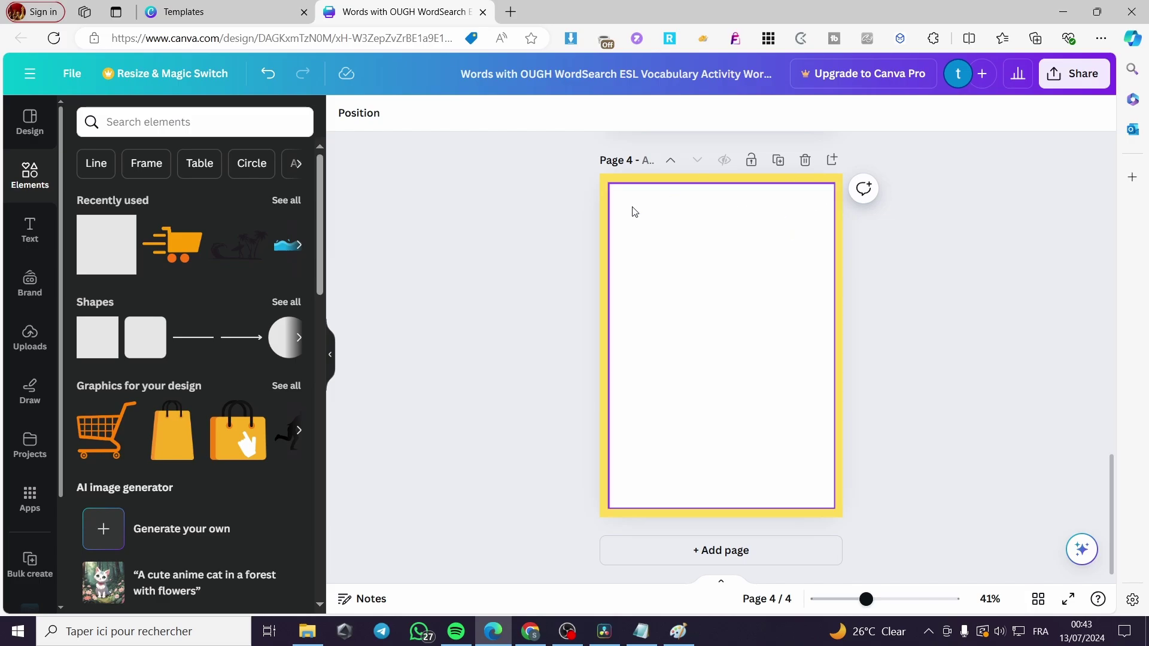
Give the white rectangle a solid outline with border weight 3 and corner rounding 30
left_click(711, 292)
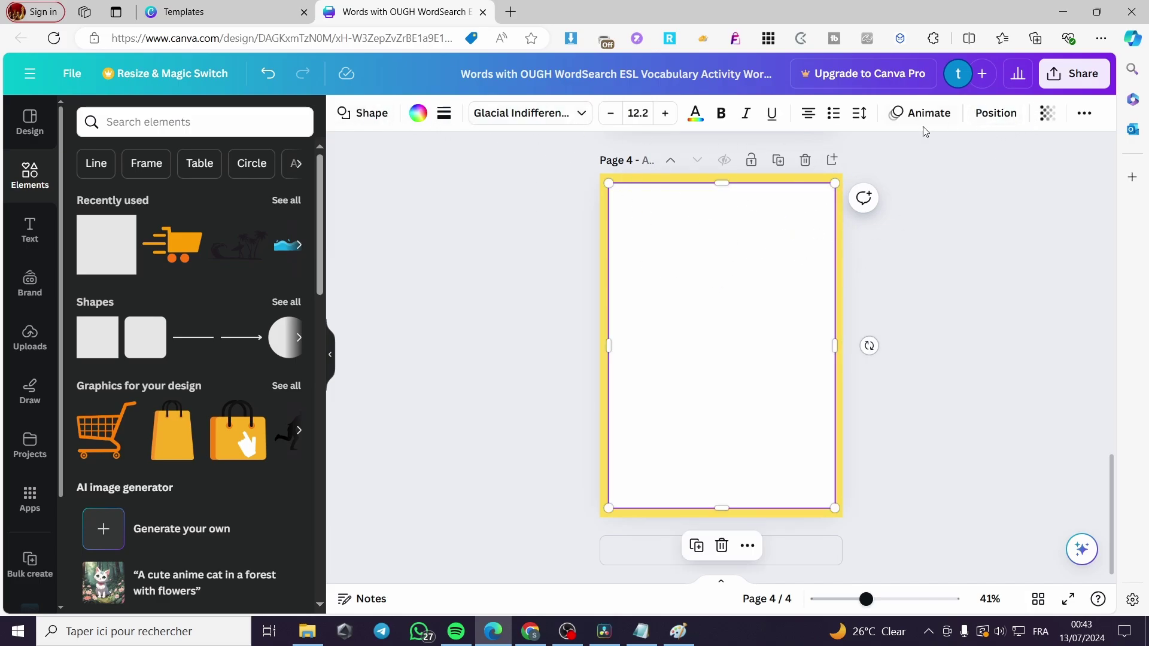
left_click(1085, 113)
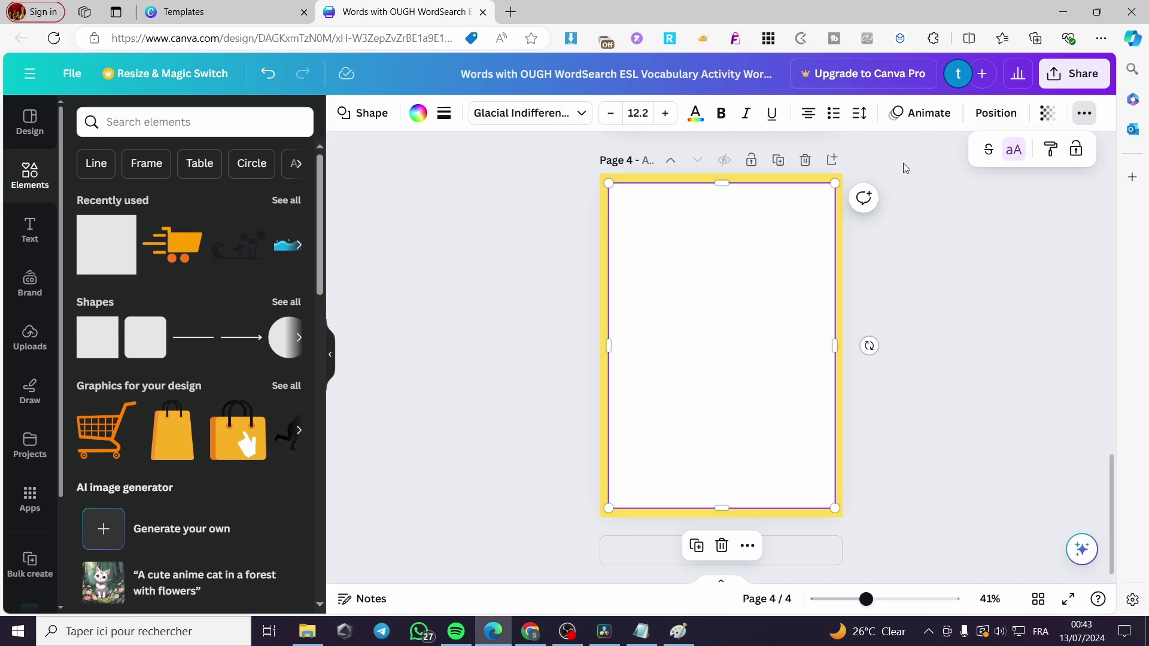
left_click(733, 251)
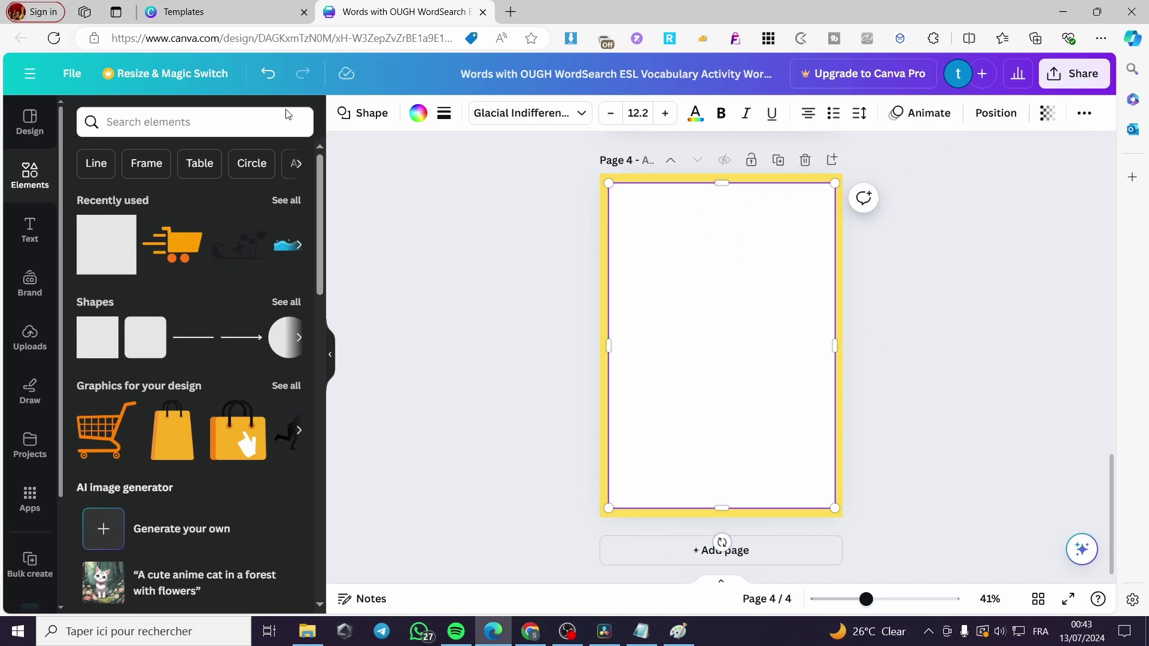
left_click(445, 115)
mouse_move(462, 213)
left_mouse_down()
mouse_move(505, 218)
mouse_move(473, 213)
mouse_move(482, 214)
left_mouse_up()
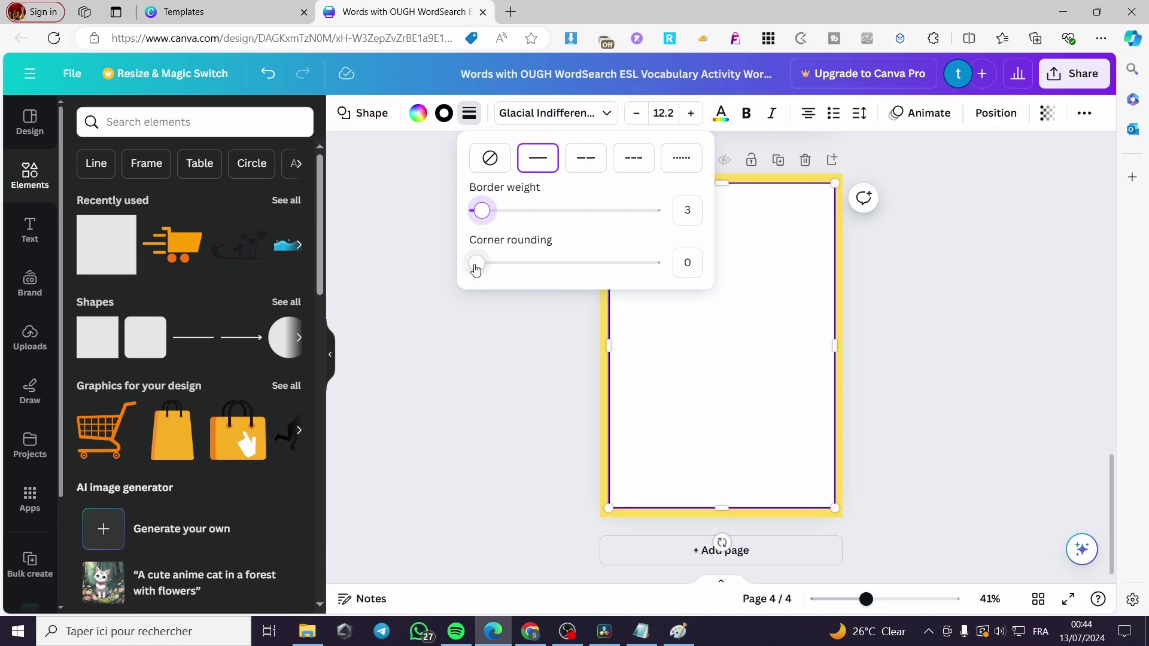
left_click_drag(476, 270, 531, 266)
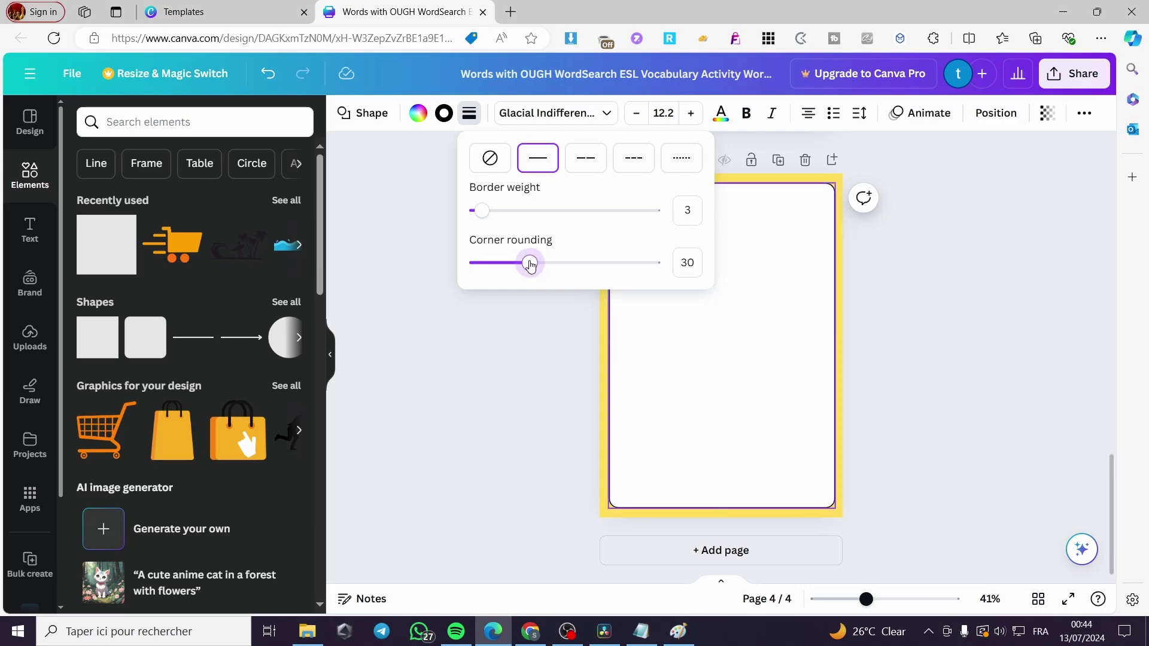
left_click(960, 288)
left_click(961, 289)
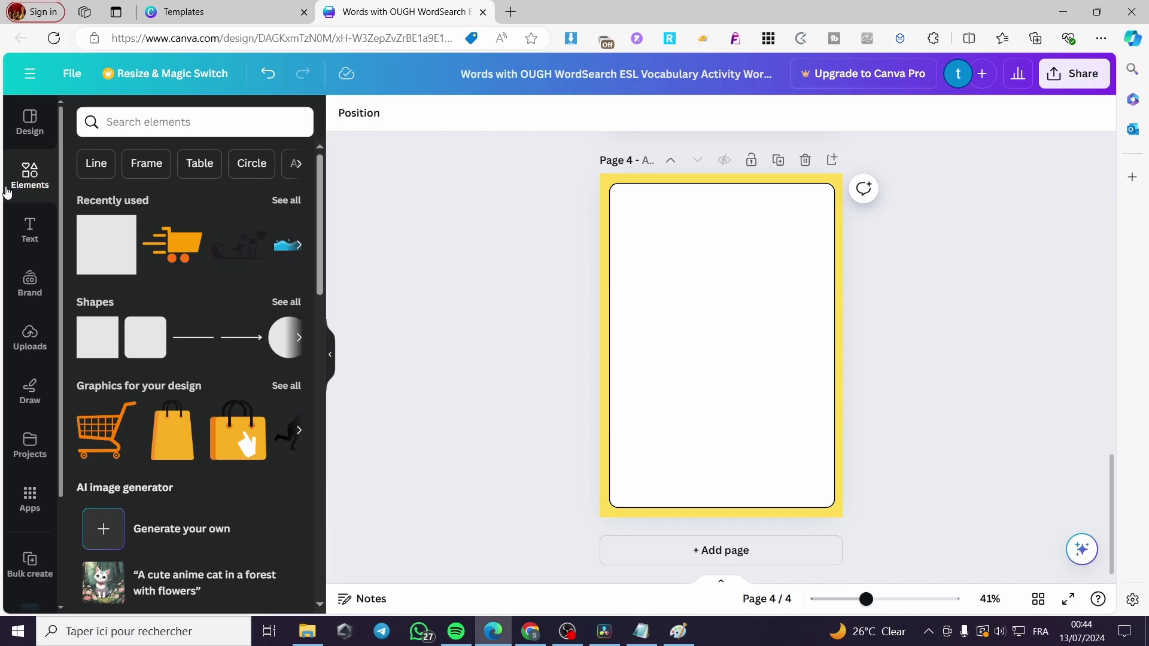
Search the elements for "table" and show the full collection of table styles
left_click(206, 117)
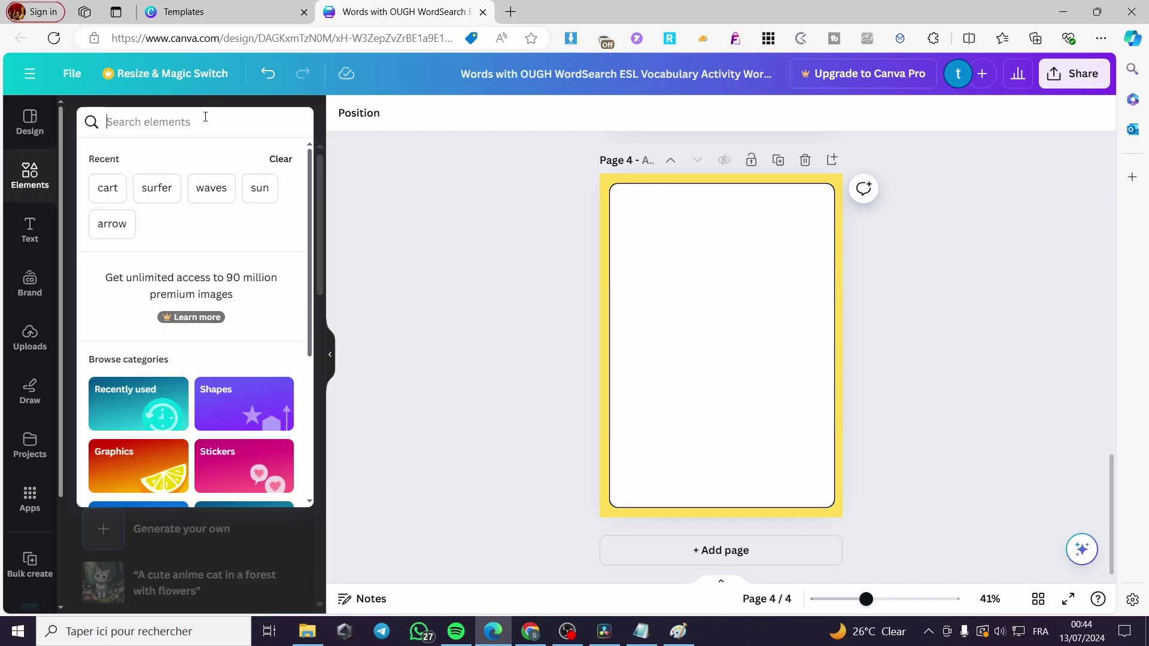
type("table")
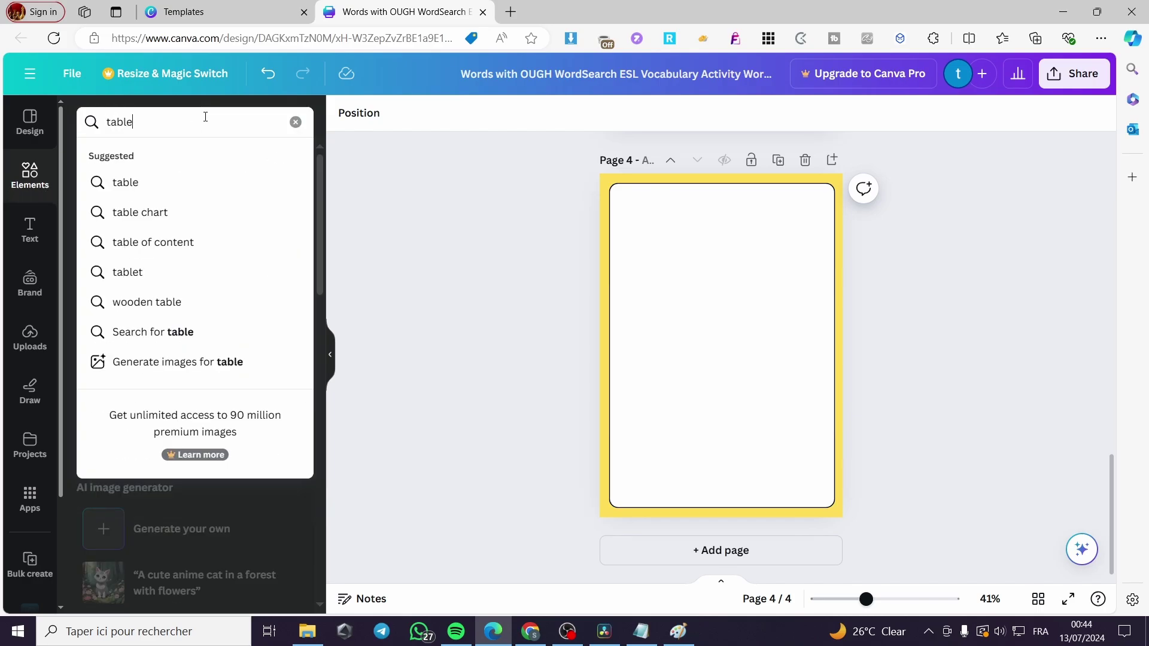
key("Return")
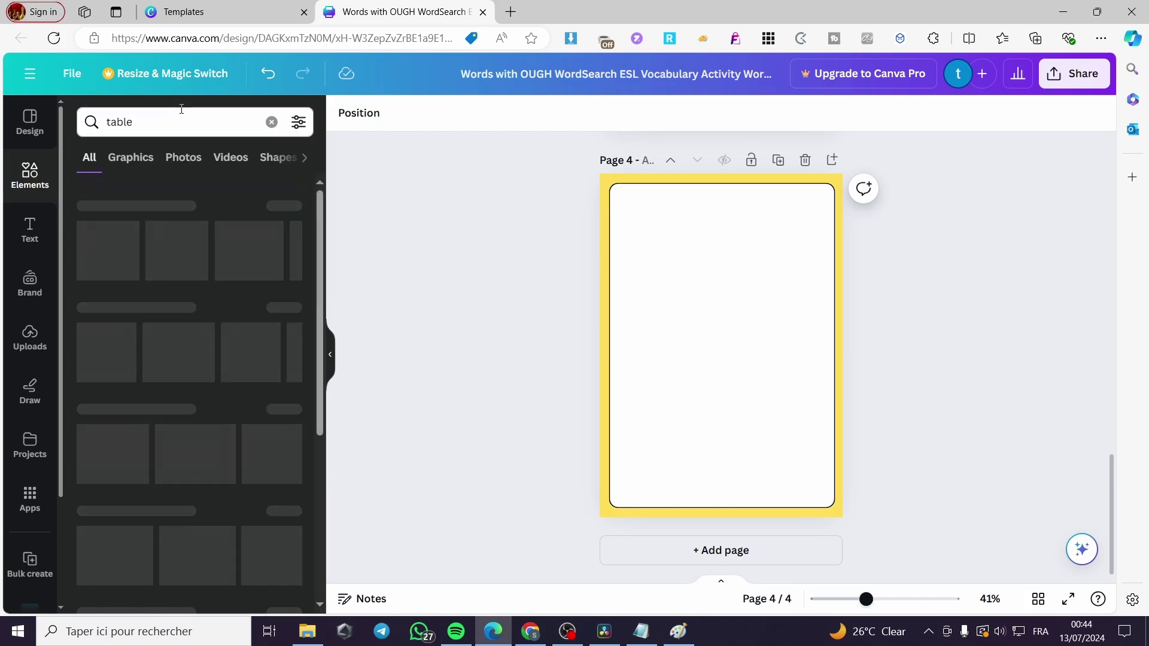
left_click(296, 195)
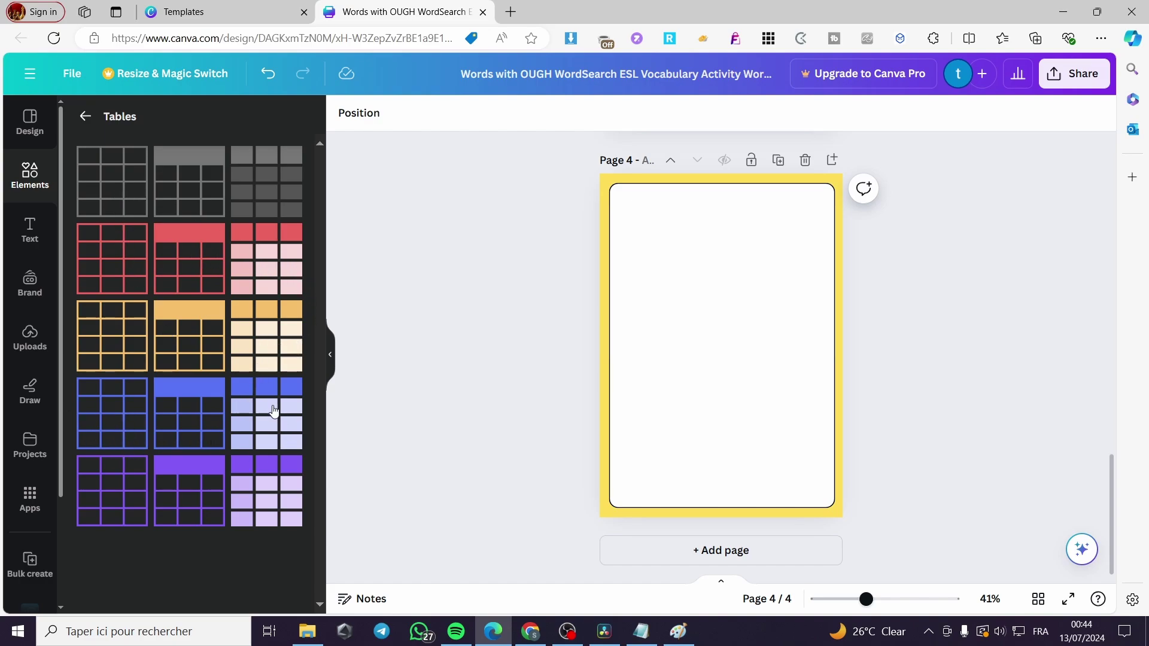
left_click(267, 318)
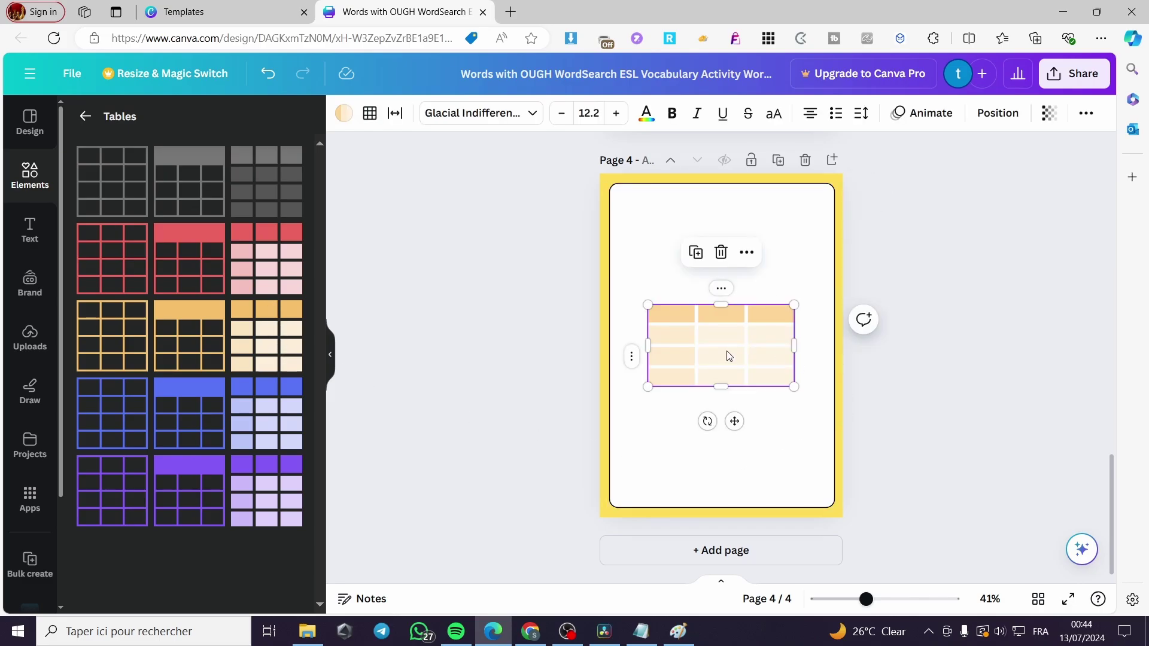
mouse_move(720, 392)
left_mouse_down()
mouse_move(719, 454)
mouse_move(709, 388)
left_mouse_up()
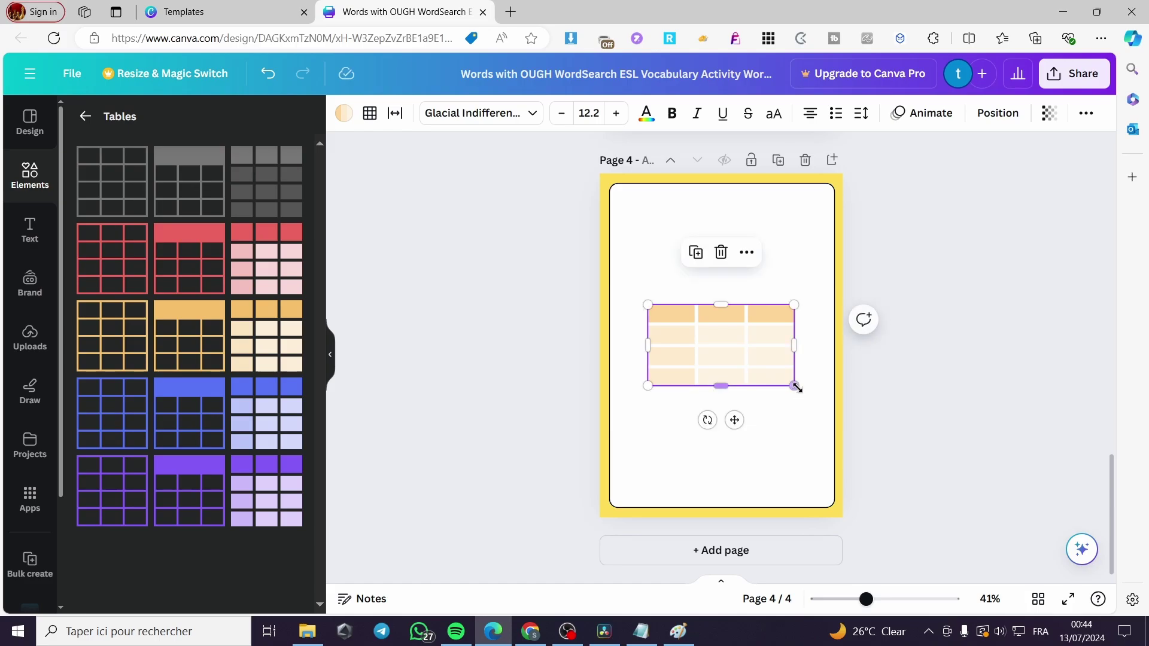
left_click(721, 251)
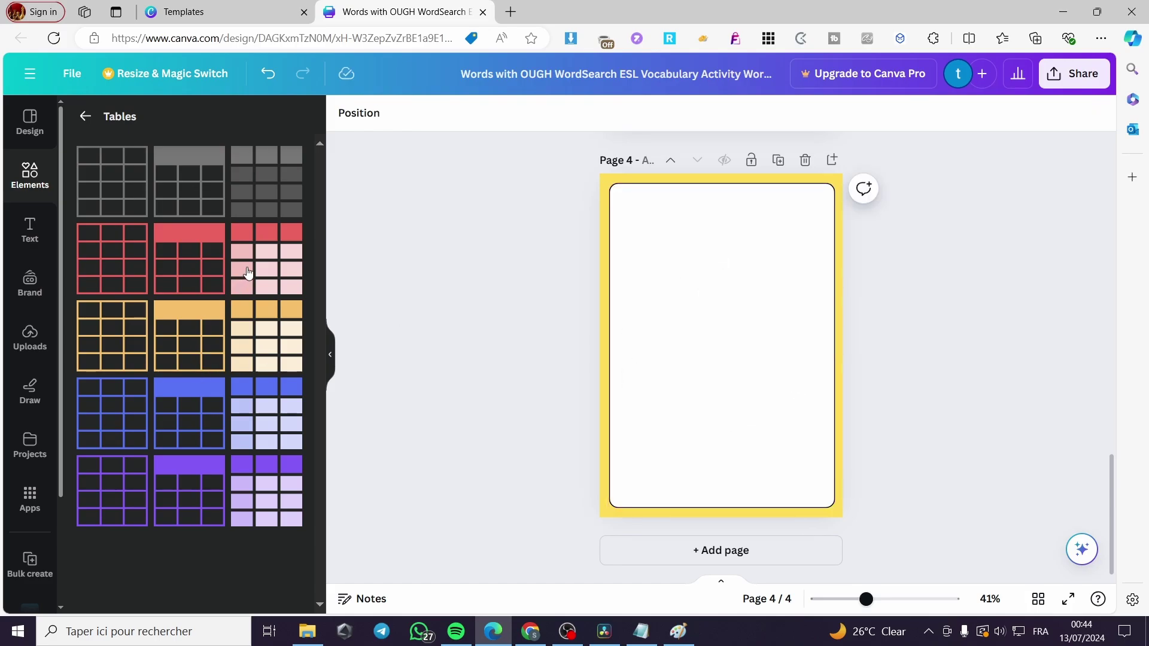
Add the red table with filled cells to page 4 and insert three extra columns, making six in total
left_click(245, 271)
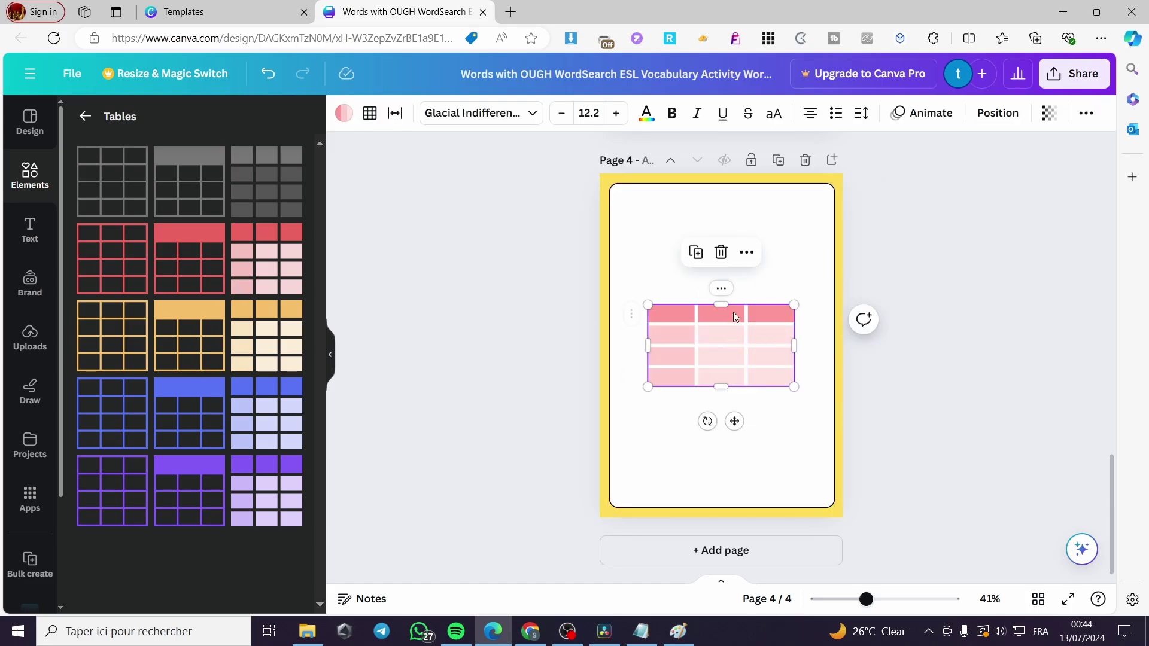
left_click(747, 291)
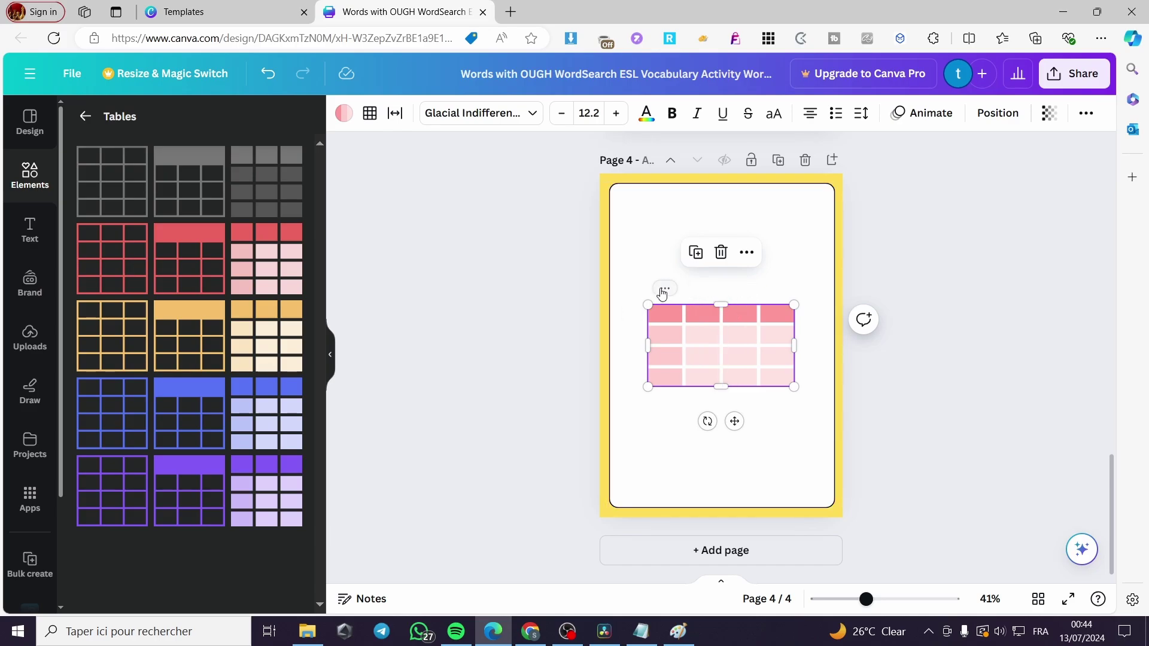
left_click(684, 290)
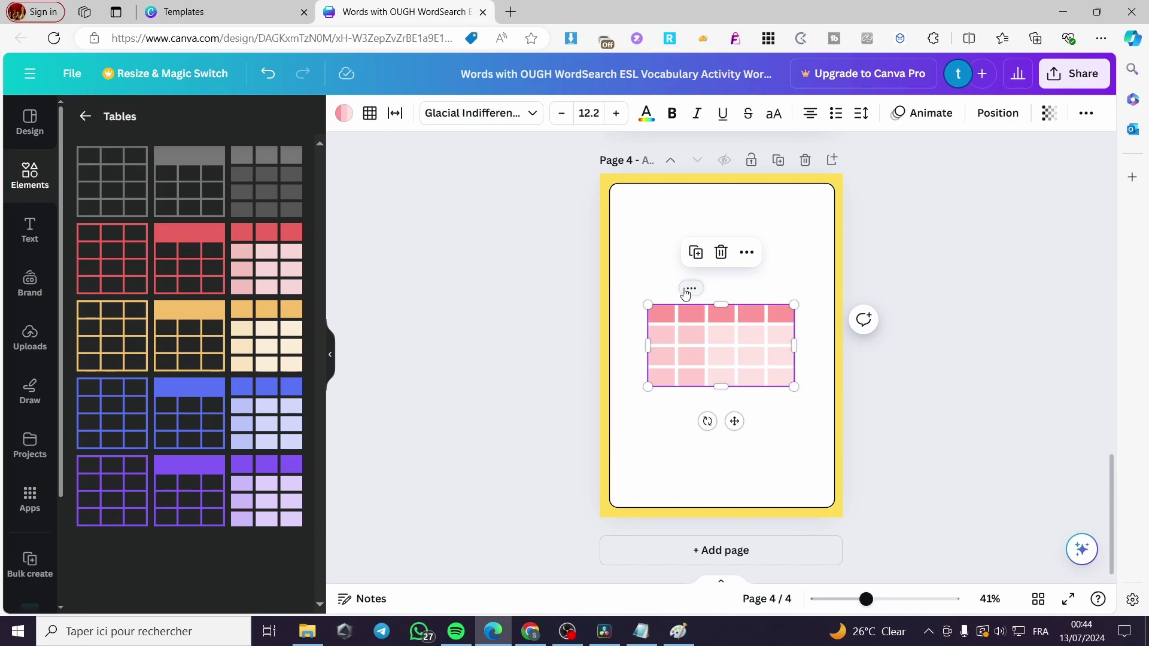
left_click(676, 289)
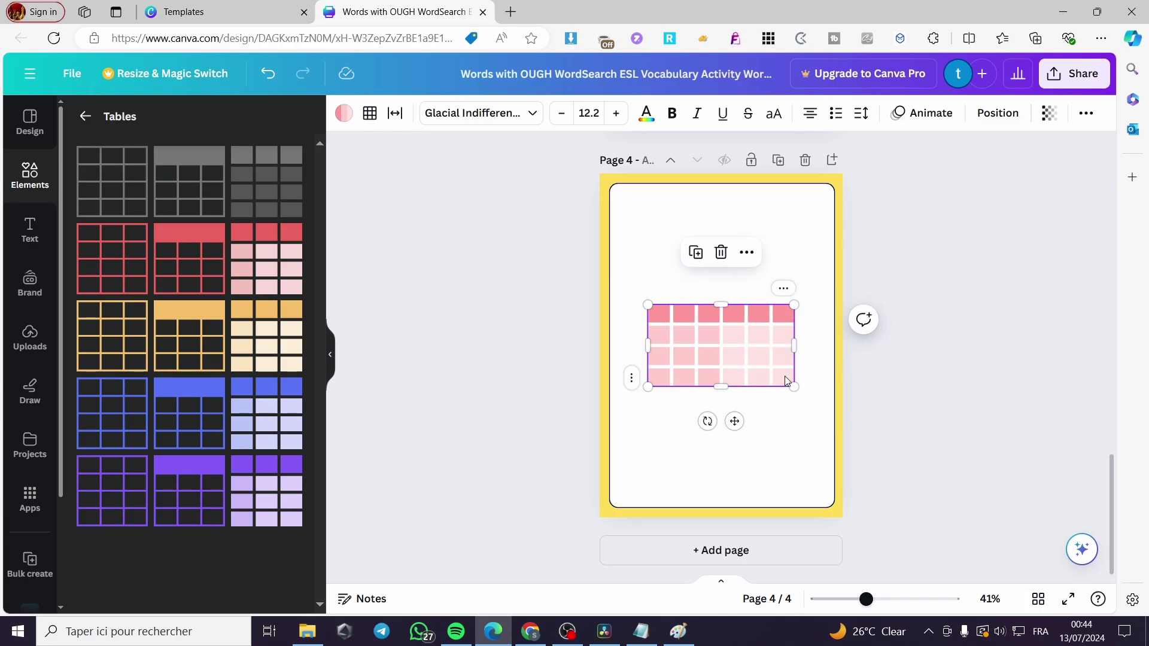
Add four rows to the red table on page 4, making eight rows in total
left_click(638, 378)
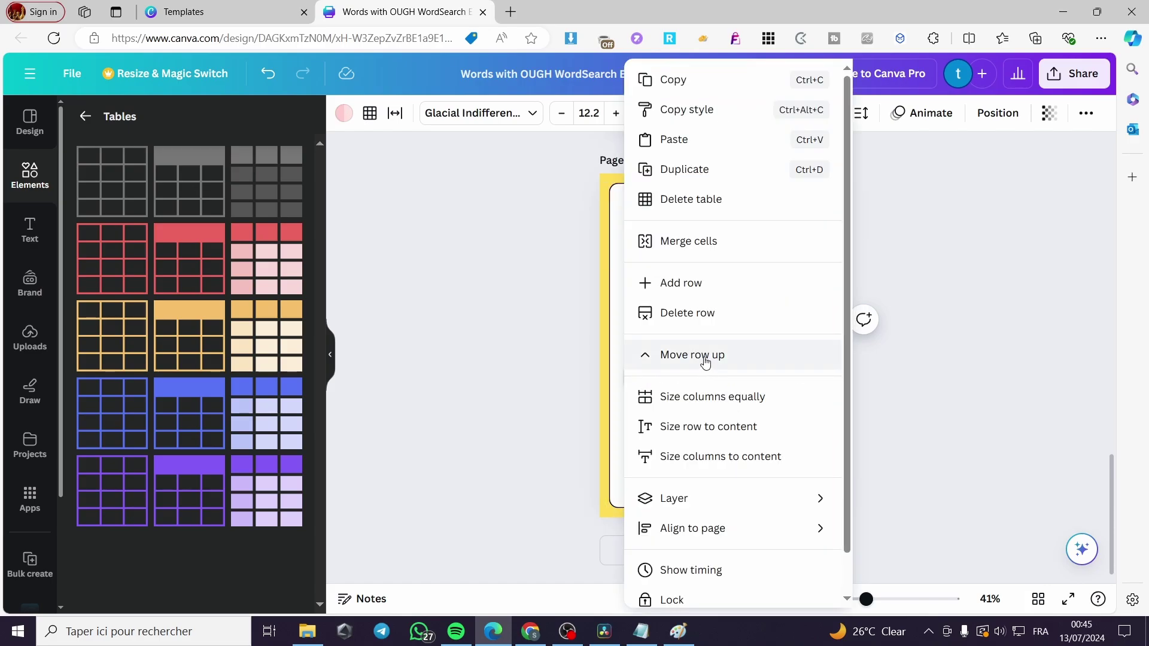
left_click(713, 283)
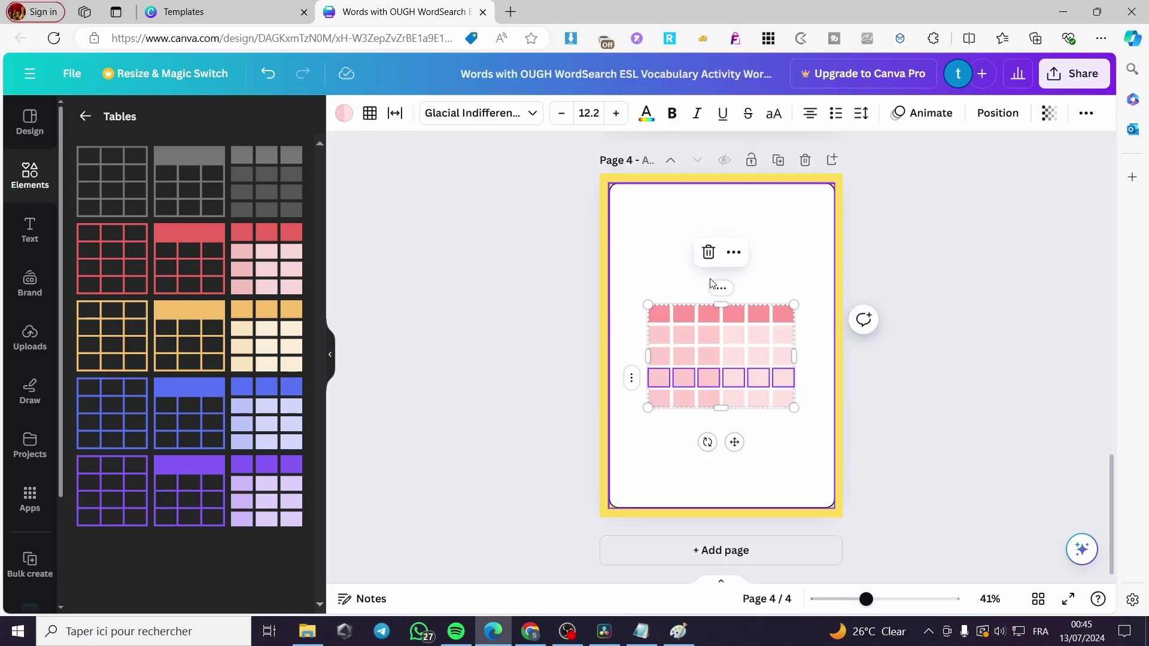
left_click(634, 386)
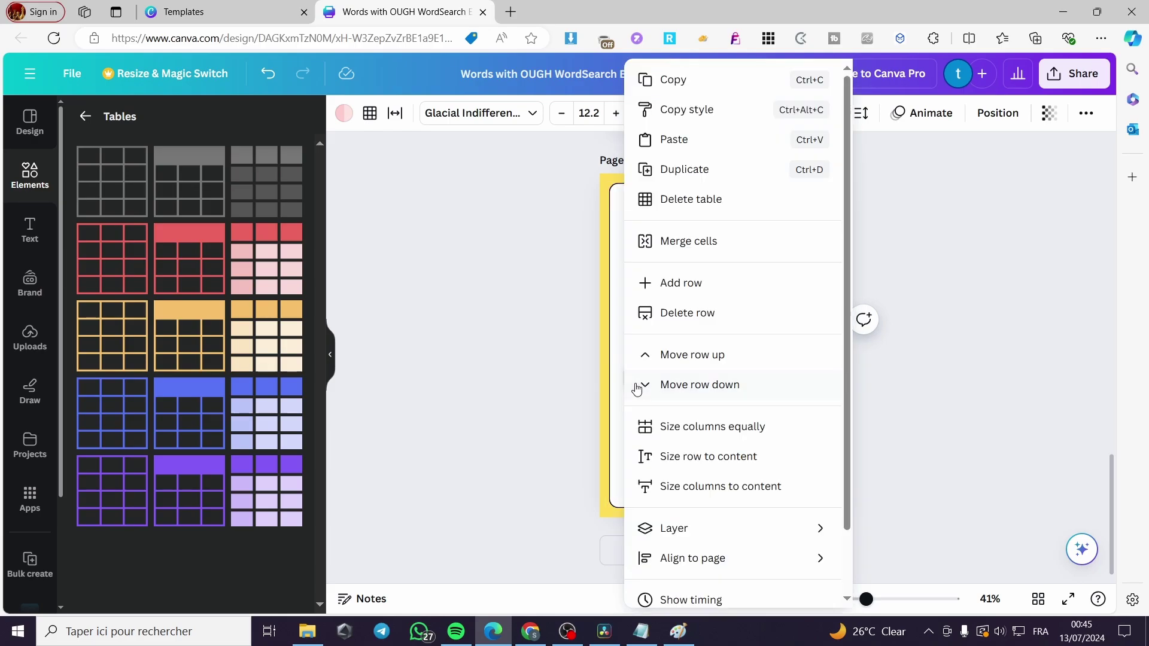
left_click(743, 290)
left_click(633, 383)
left_click(721, 290)
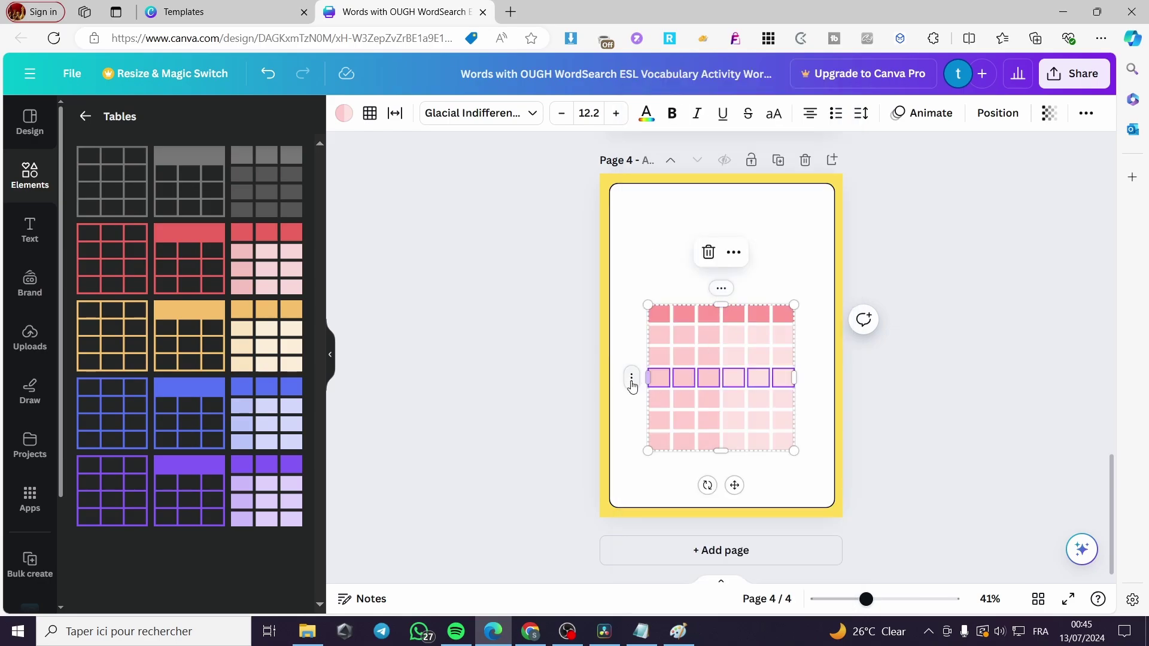
left_click(633, 379)
left_click(733, 284)
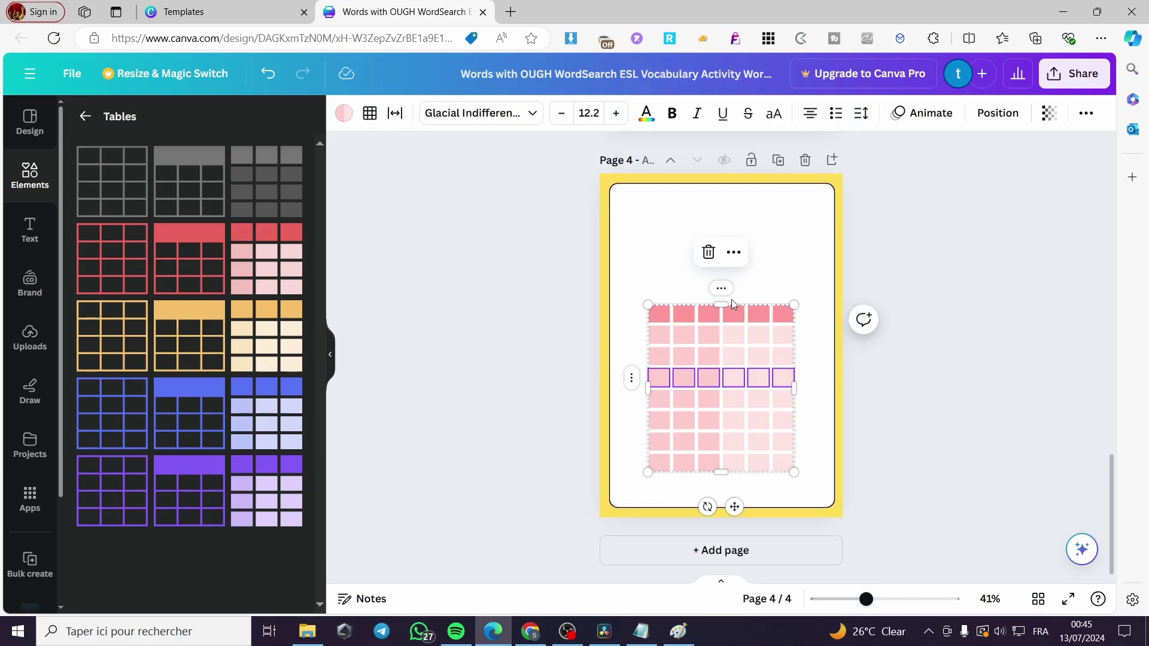
left_click(925, 423)
Move the red table toward the upper-left of the white frame and enlarge it to nearly full width, leaving title space above
left_click_drag(736, 405, 718, 368)
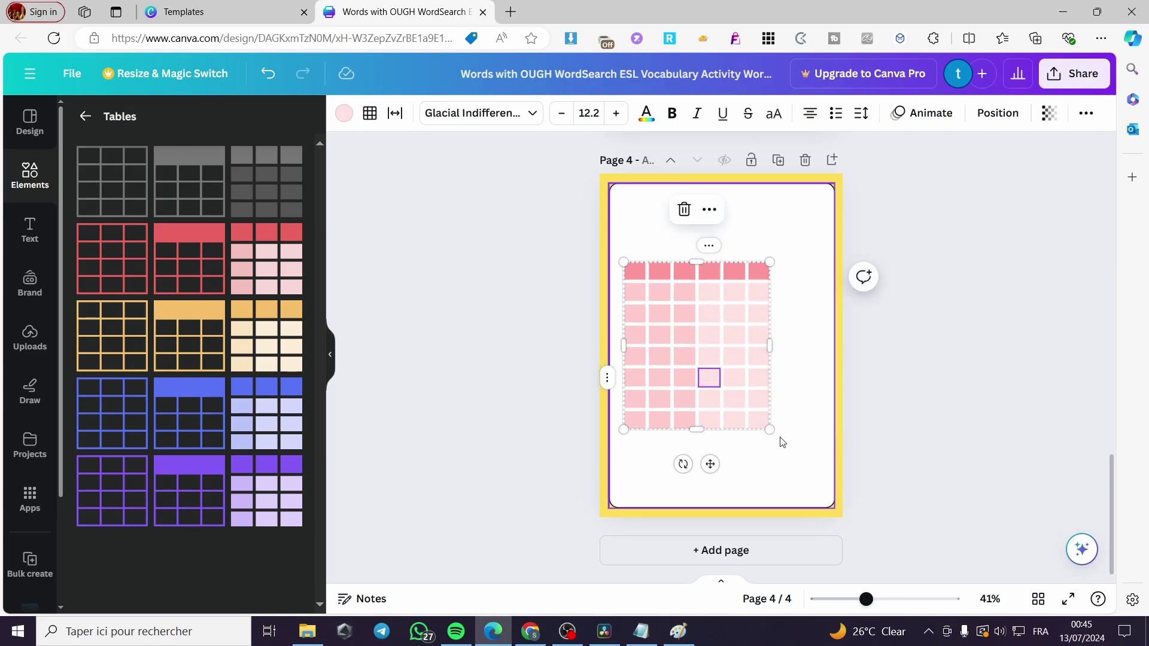
left_click_drag(773, 433, 823, 498)
left_click(896, 383)
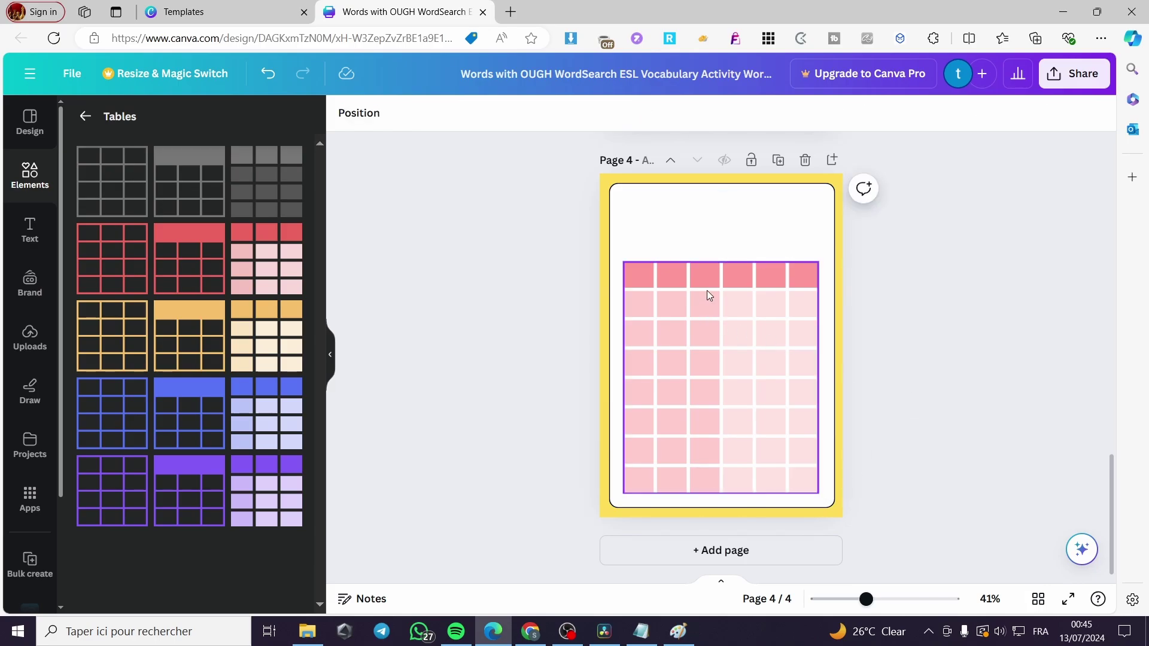
left_click(712, 269)
mouse_move(721, 260)
left_mouse_down()
mouse_move(726, 329)
mouse_move(724, 250)
mouse_move(725, 261)
left_mouse_up()
left_click(927, 298)
Examine the letter grids and word lists on the template pages, comparing them with the table on page 4
scroll(814, 450, "up", 10)
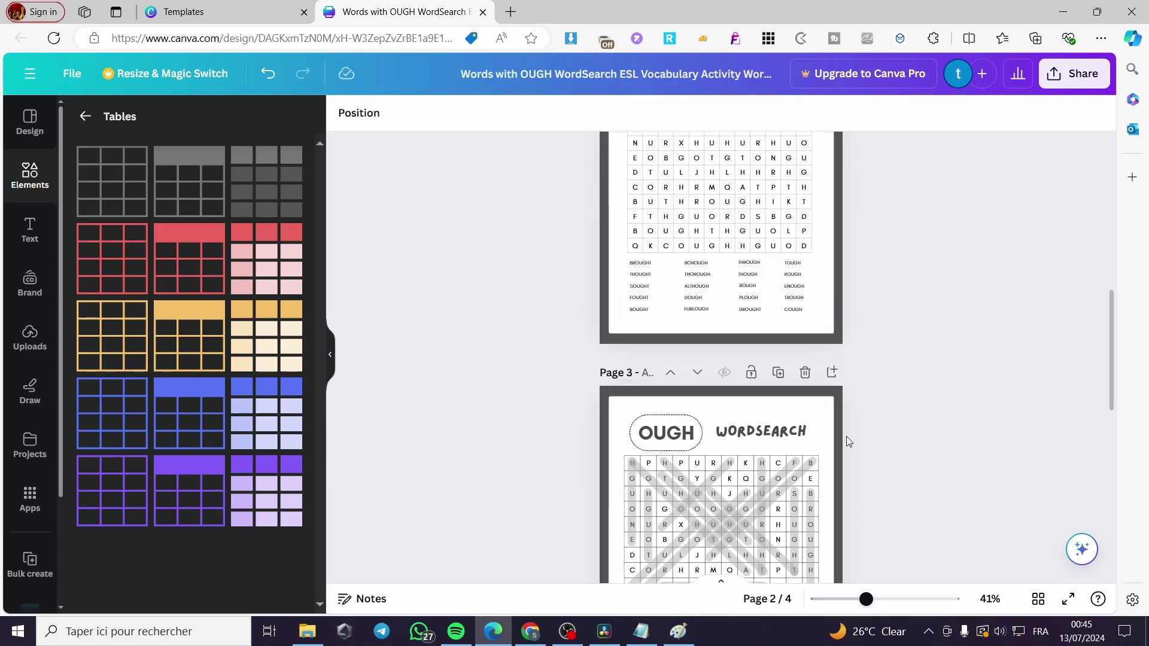
scroll(845, 434, "down", 5)
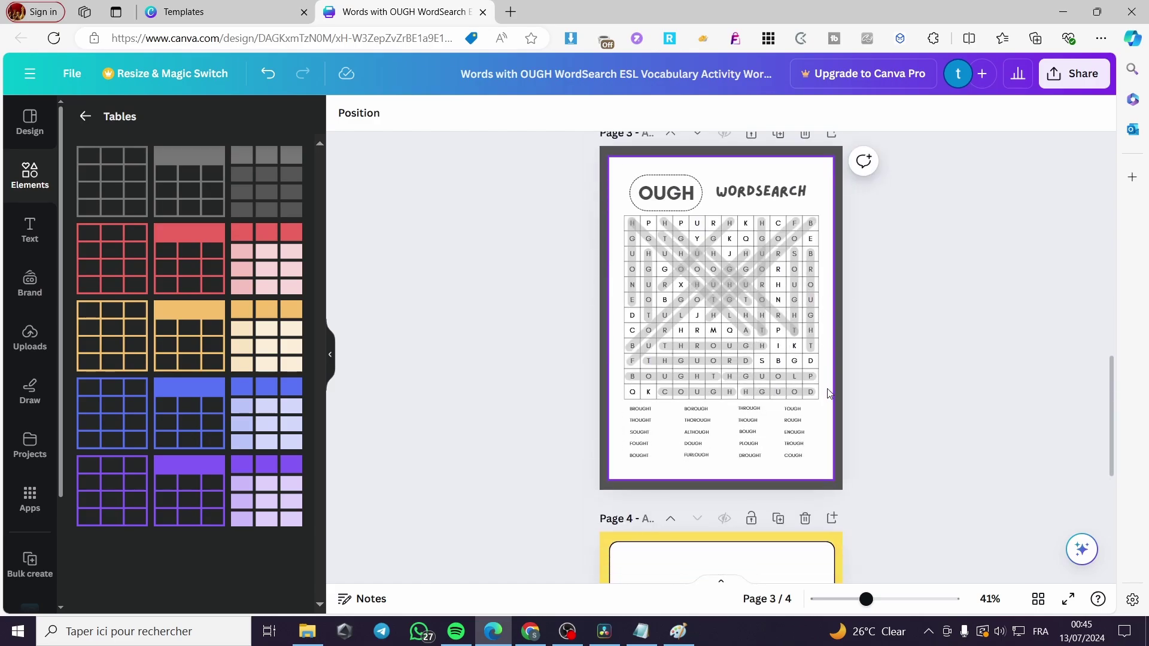
scroll(829, 393, "down", 5)
scroll(718, 370, "up", 10)
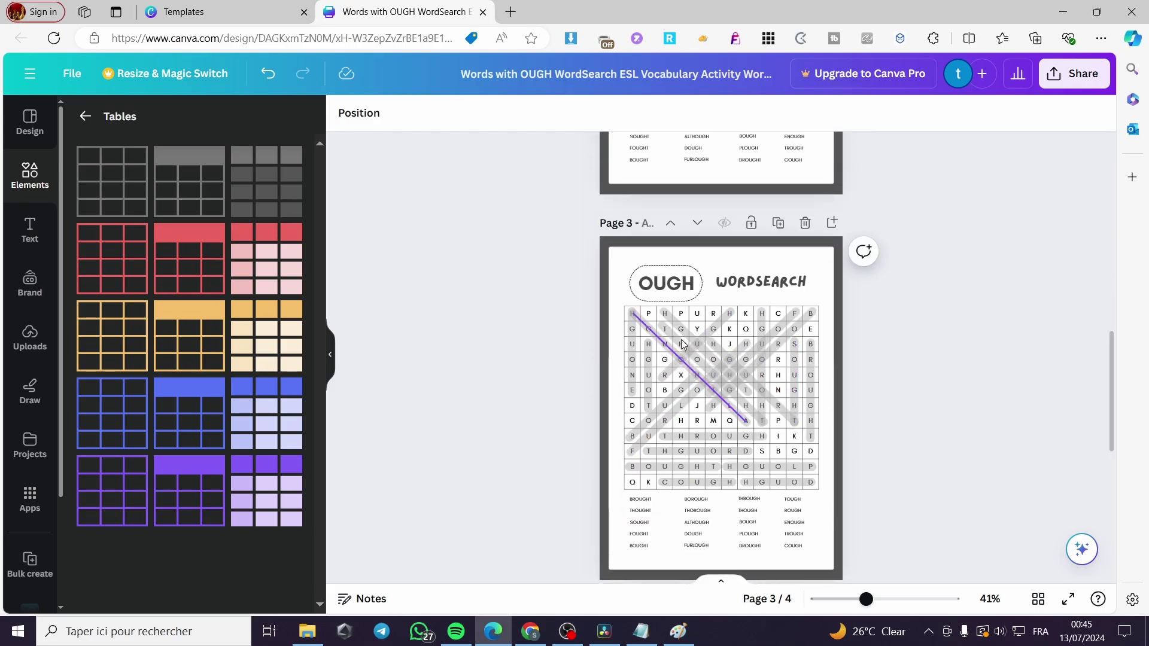
scroll(685, 437, "down", 3)
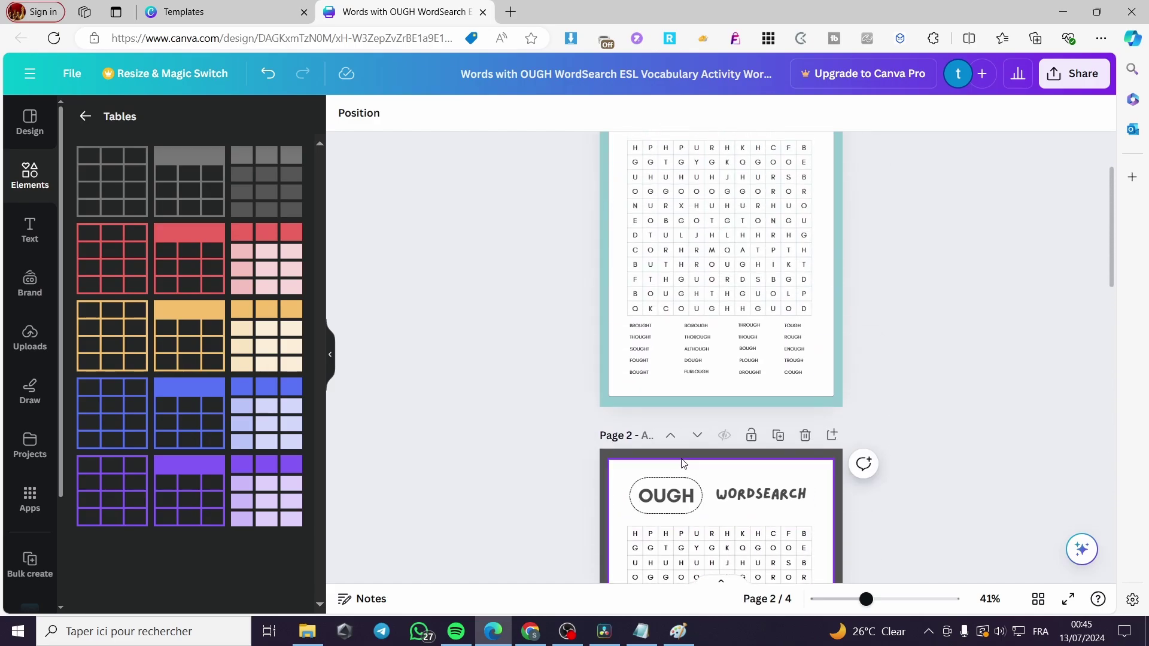
scroll(766, 346, "down", 5)
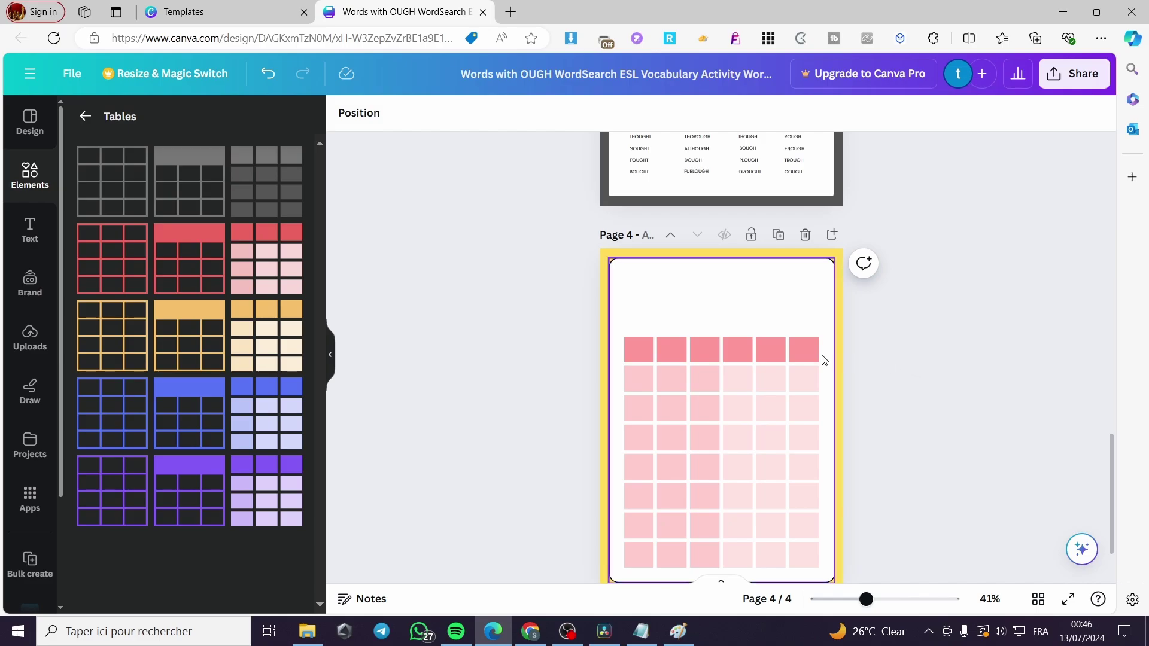
scroll(684, 290, "up", 3)
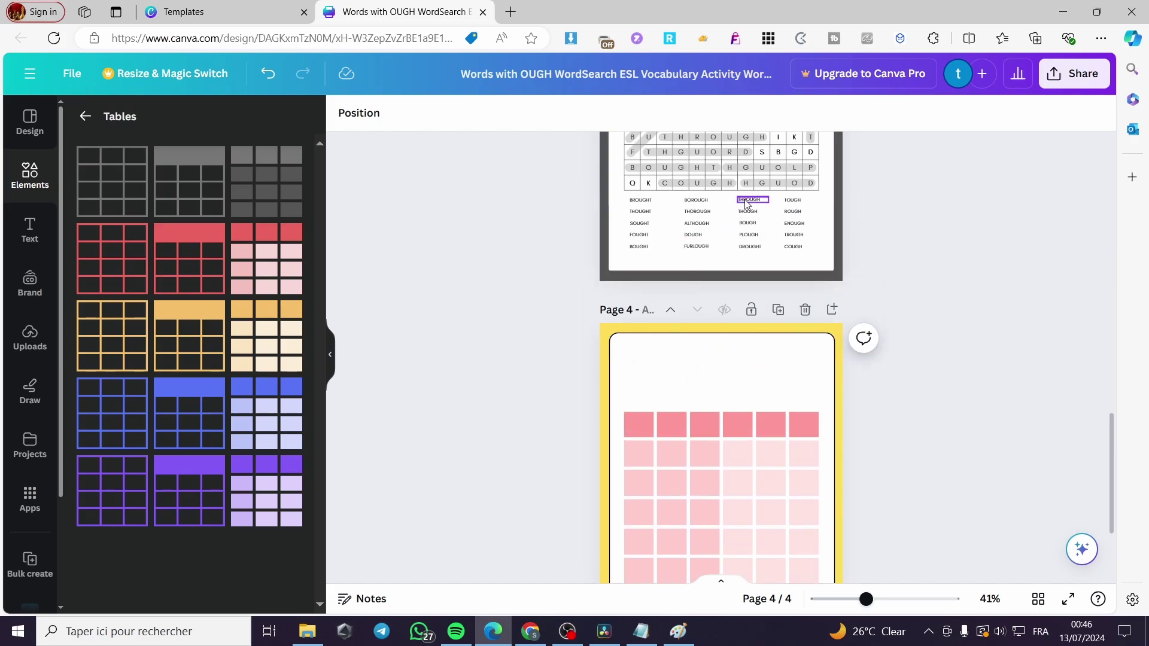
left_click(748, 202)
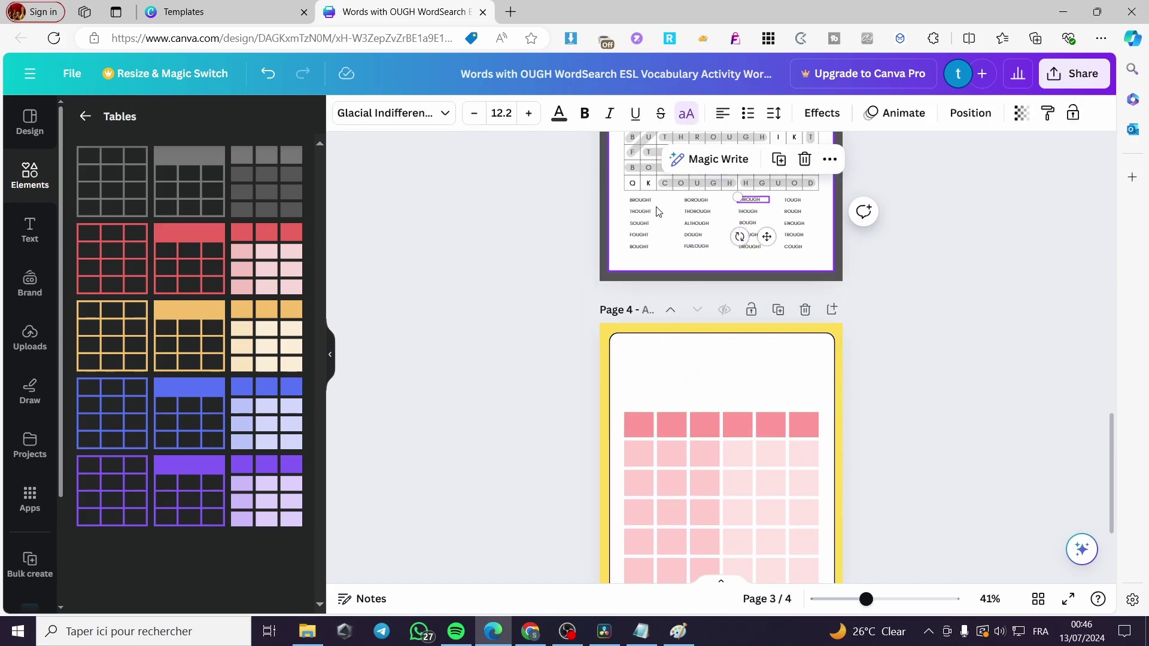
left_click(726, 420)
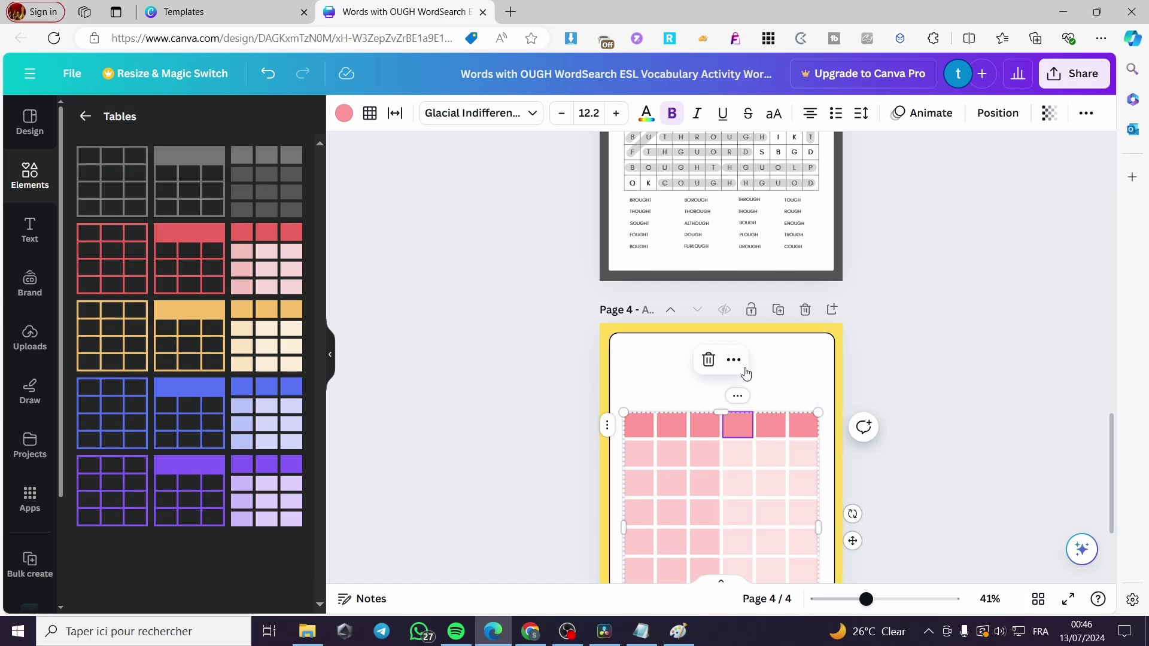
Move the "WORDSEARCH" title from page 3 into the white space above the table on page 4
left_click(739, 459)
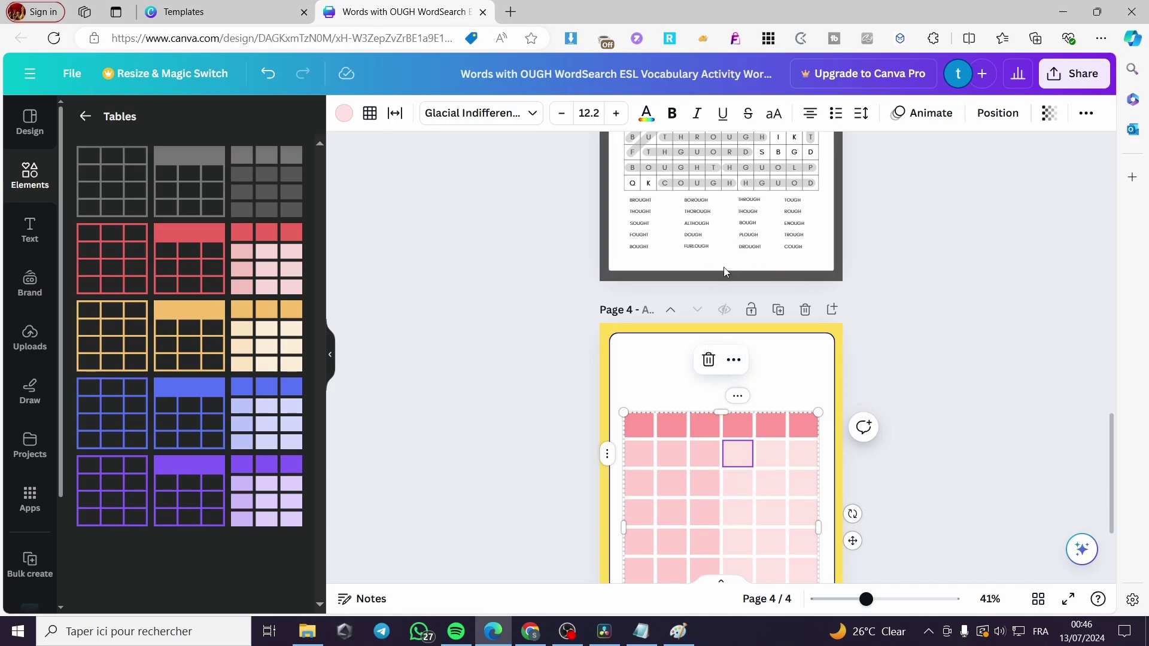
scroll(709, 250, "up", 4)
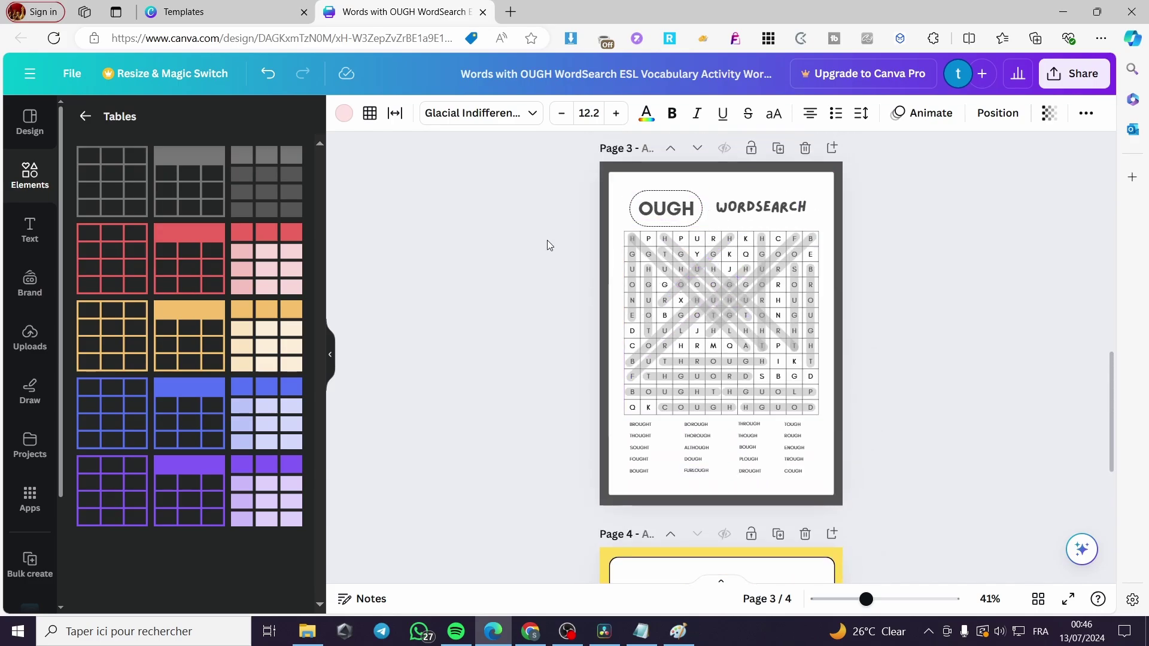
scroll(707, 360, "down", 3)
left_click(744, 385)
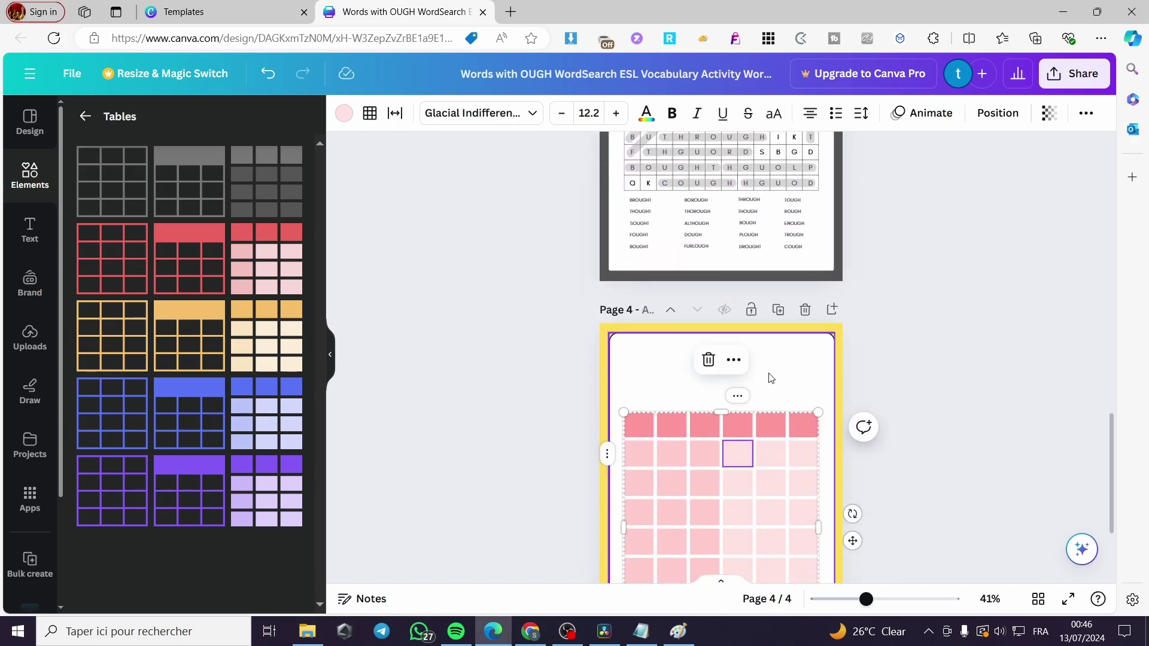
scroll(766, 239, "up", 2)
scroll(777, 171, "up", 2)
left_click(754, 210)
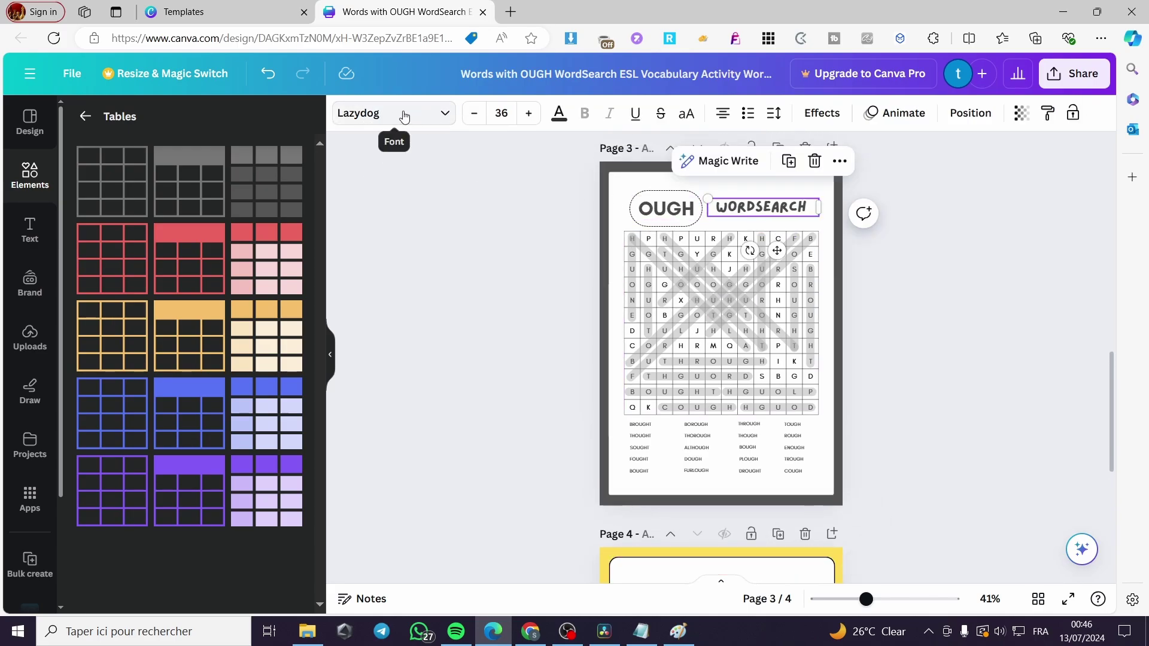
left_click_drag(777, 251, 778, 483)
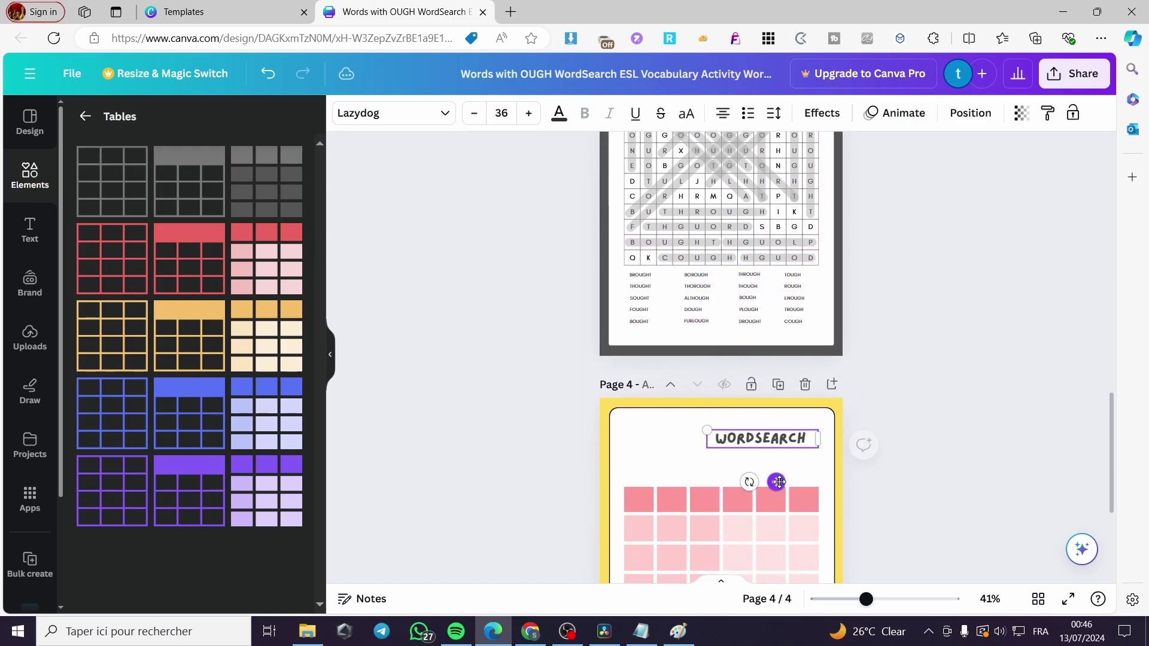
Replace the text of the moved title on page 4 with "WORD PUZZLE"
double_click(767, 439)
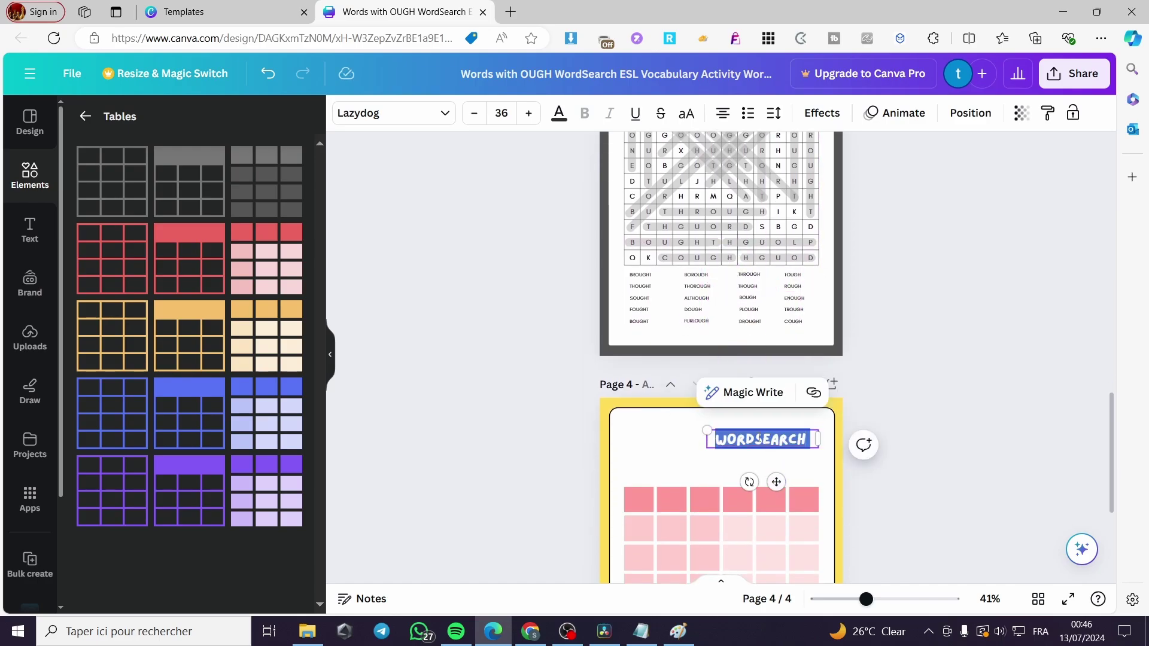
type("WORD")
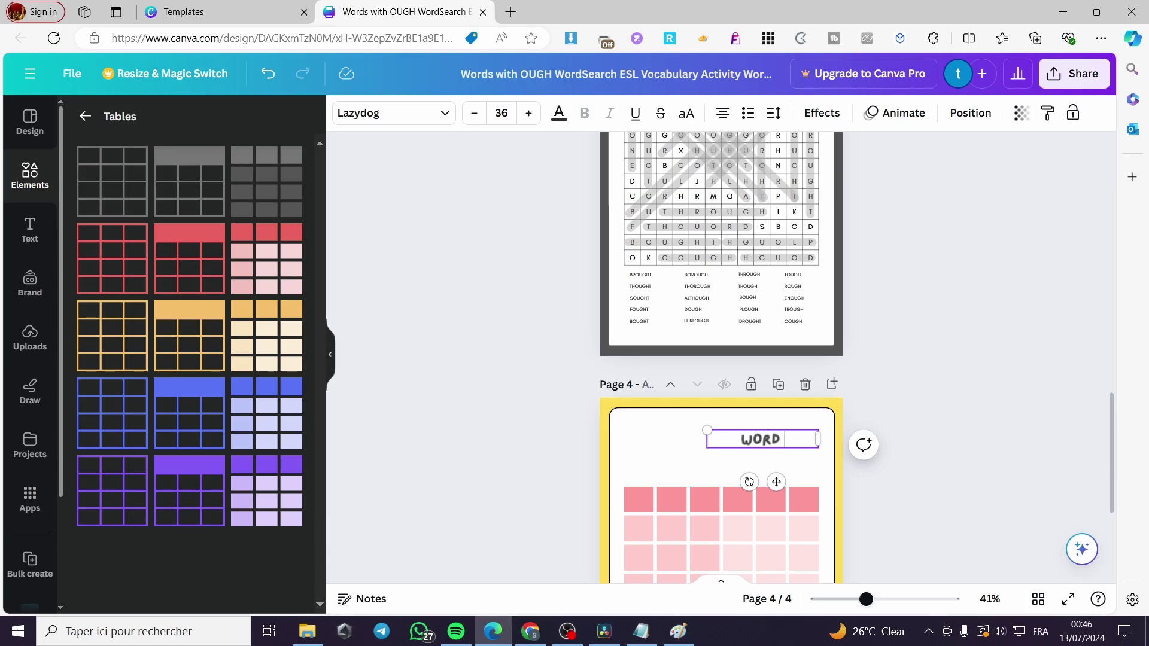
type(" PUZZLE")
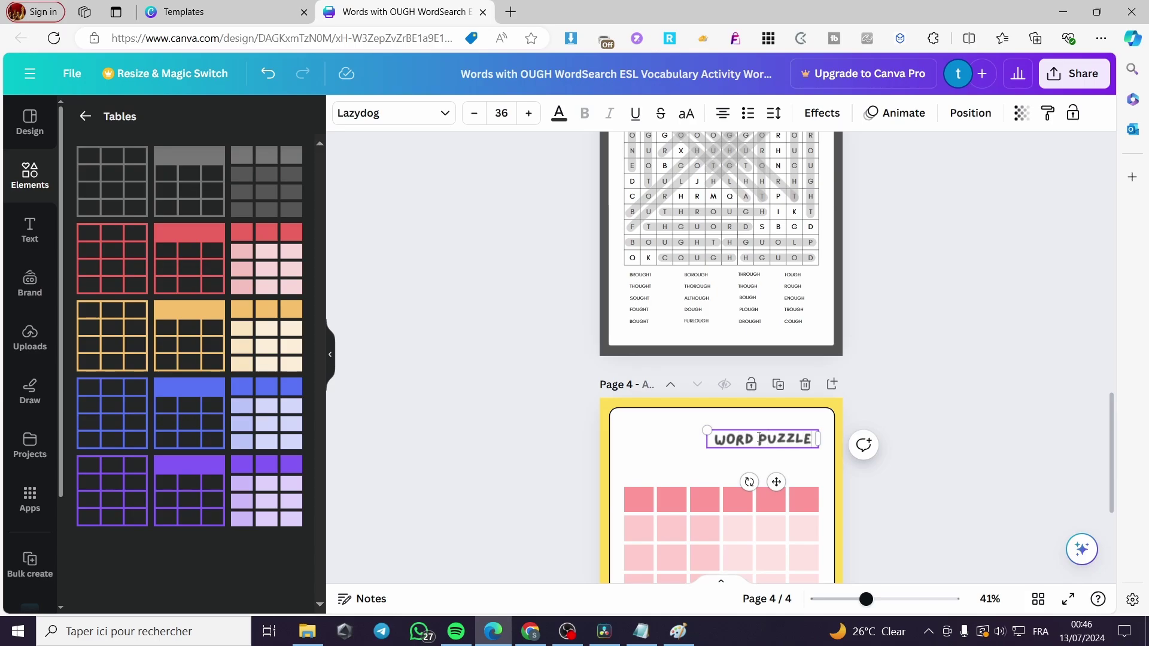
scroll(1050, 223, "up", 1)
left_click(982, 443)
scroll(925, 416, "down", 3)
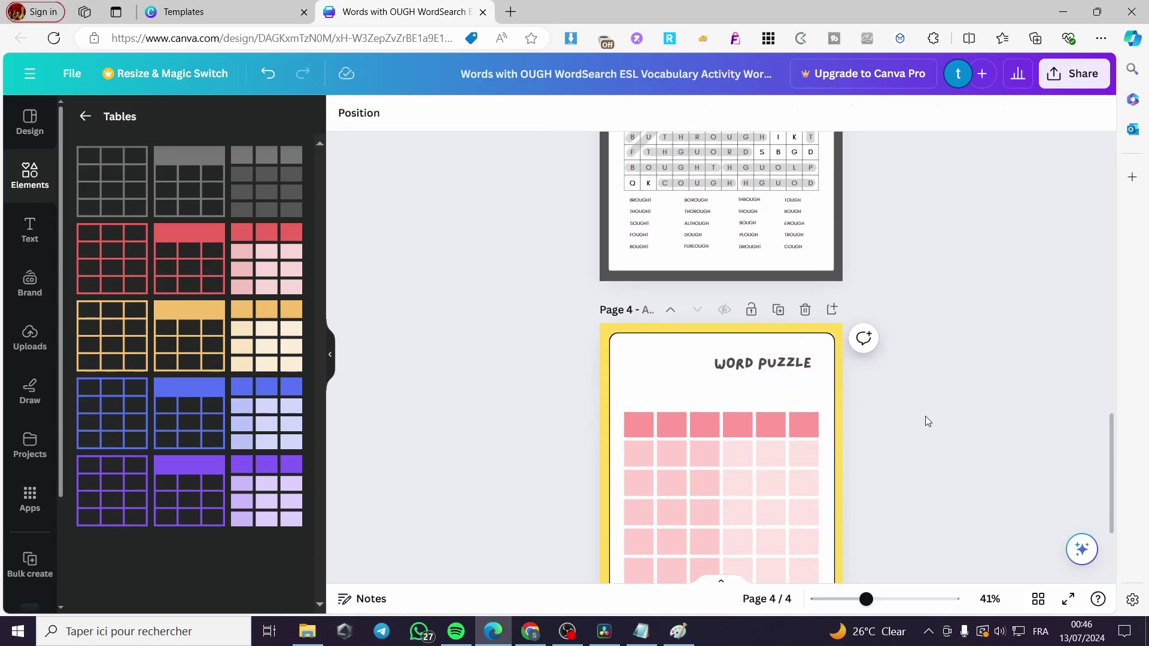
Lower the "WORD PUZZLE" title slightly and apply the Outline text effect to it
left_click_drag(770, 363, 767, 370)
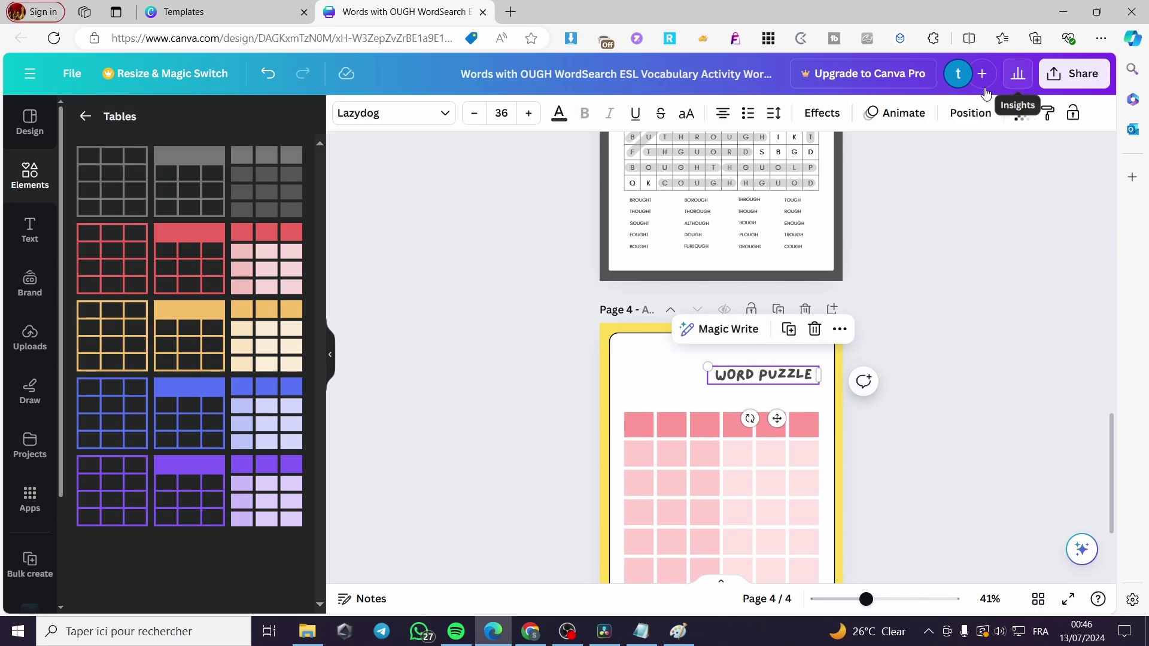
left_click(822, 114)
left_click(270, 423)
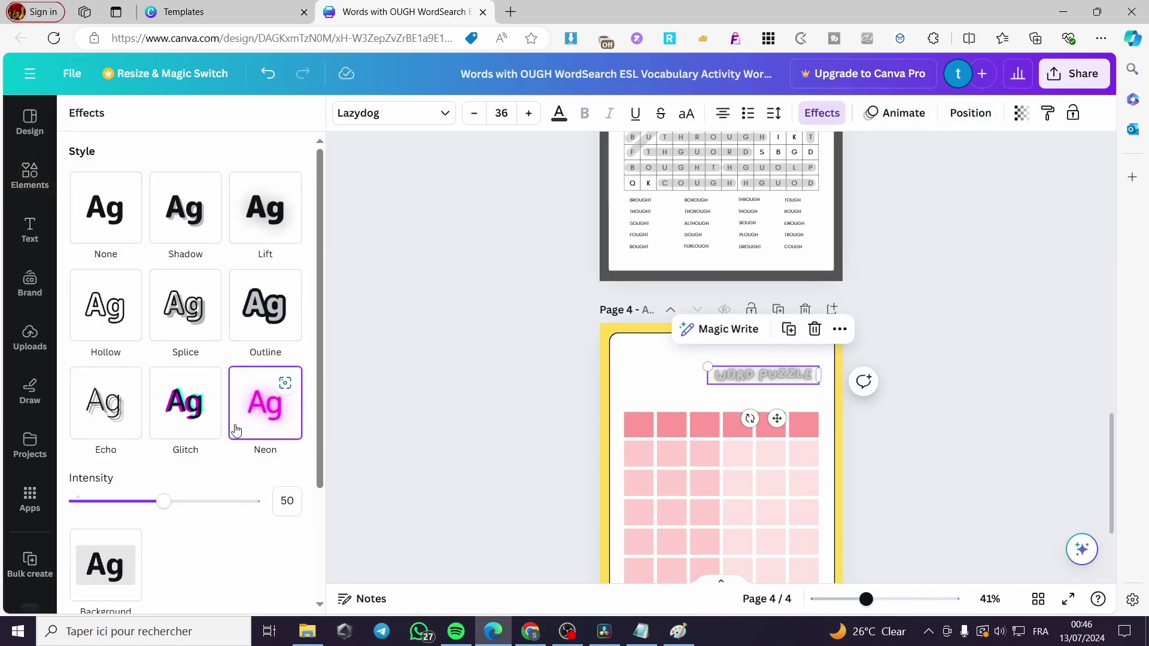
left_click(256, 305)
left_click(937, 405)
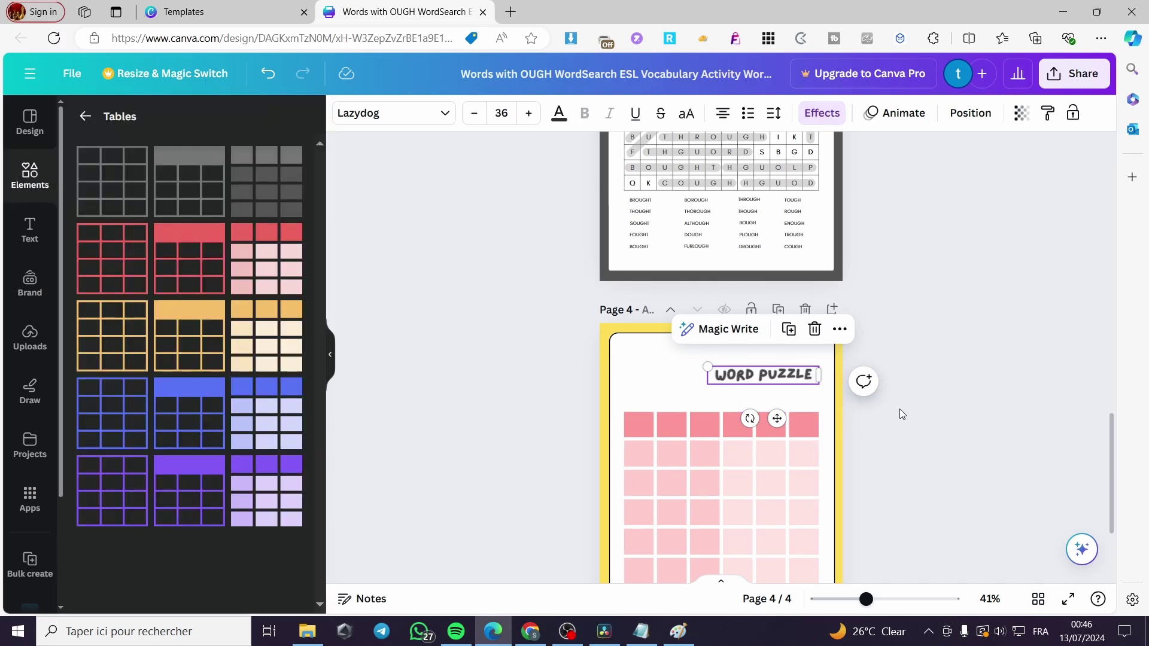
Move the "WORD PUZZLE" title up into the upper-right corner of the white frame
left_click(655, 382)
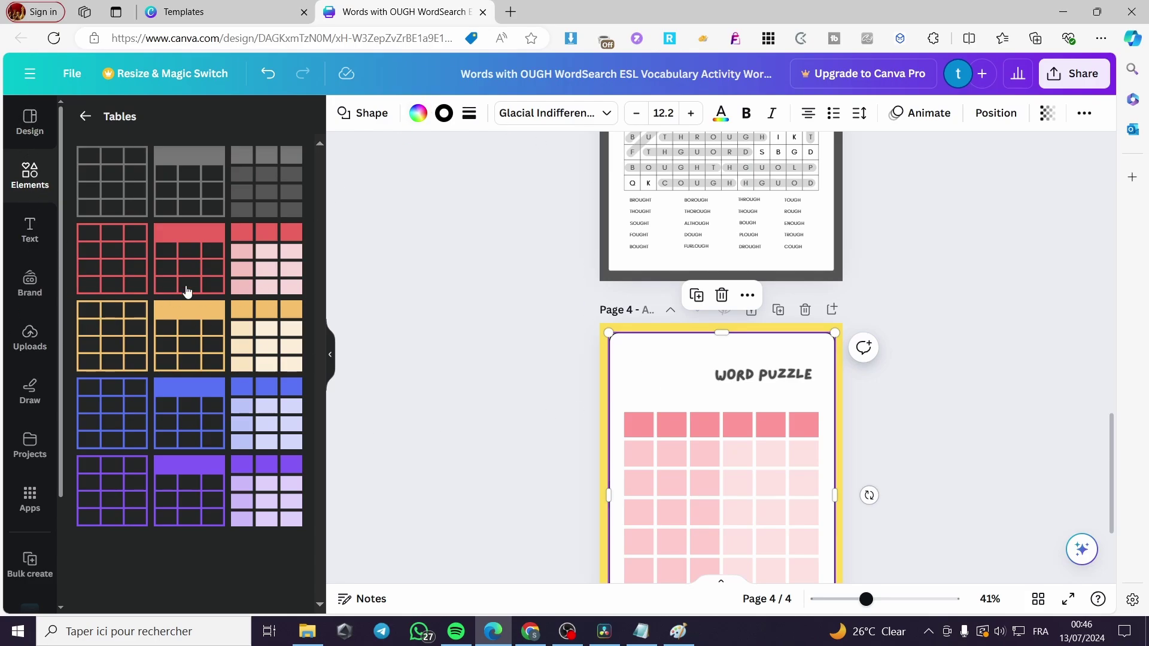
left_click_drag(775, 386, 782, 367)
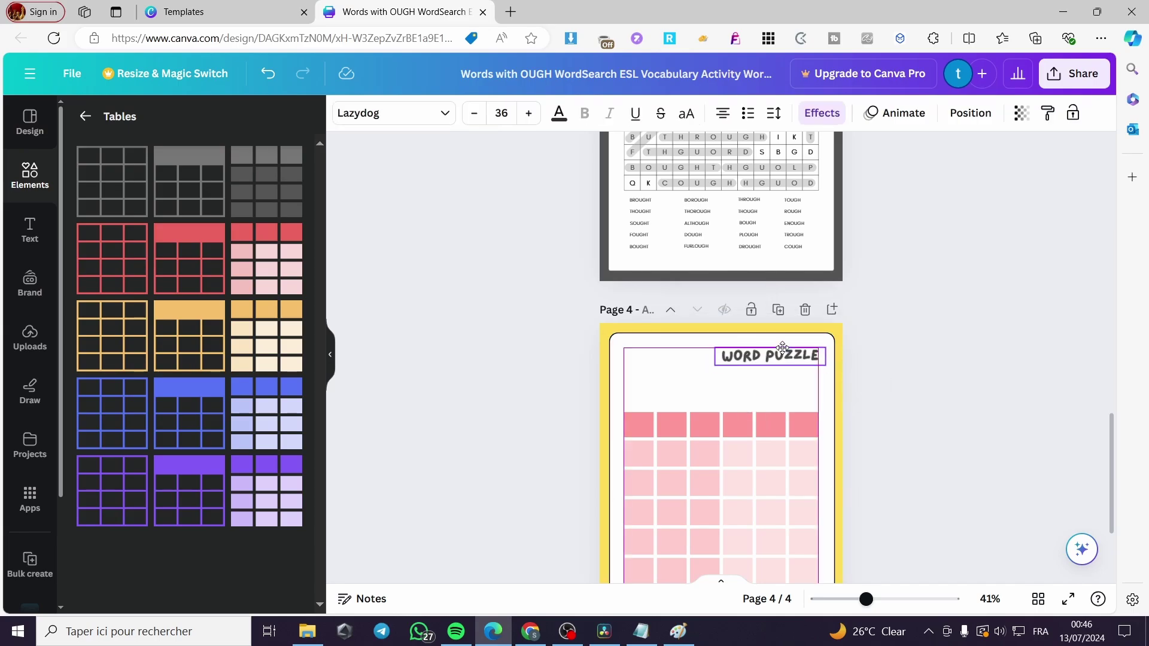
scroll(993, 414, "down", 2)
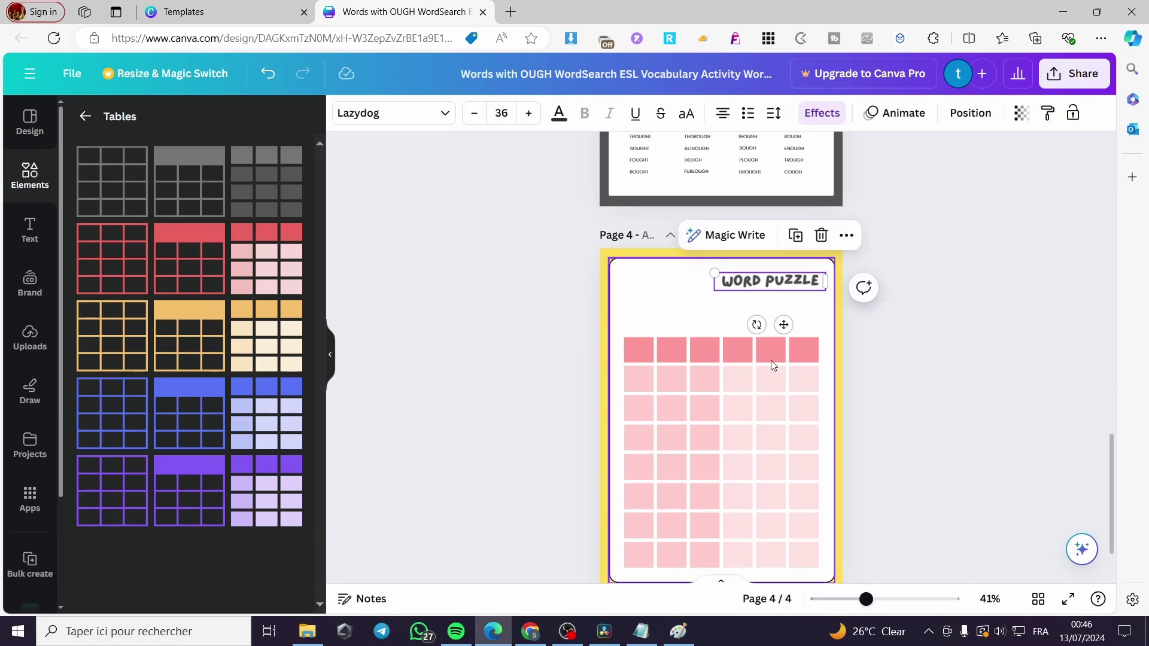
left_click(910, 310)
Add a heading text reading "Puzzle" to page 4
scroll(881, 296, "up", 4)
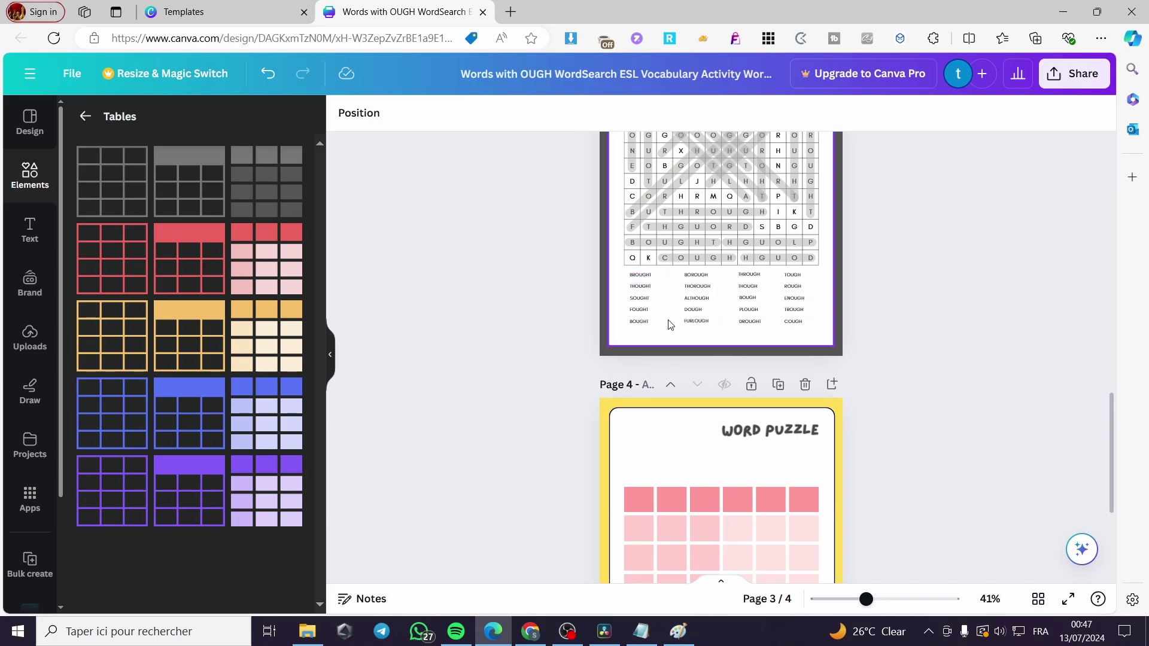
left_click(661, 474)
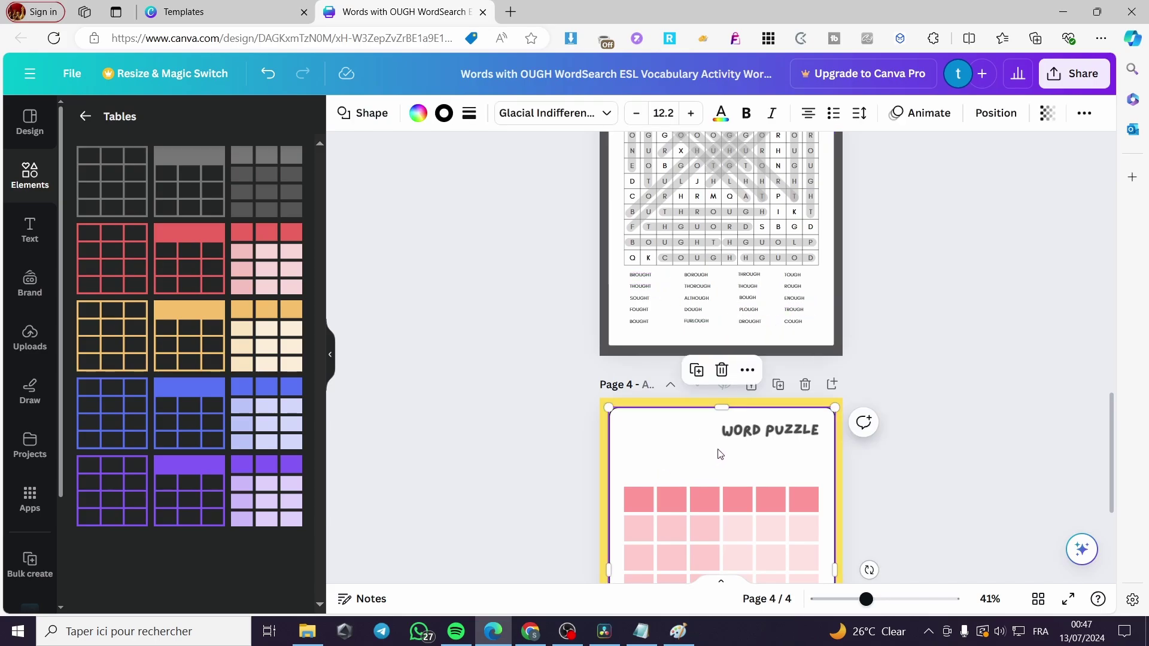
scroll(633, 436, "down", 2)
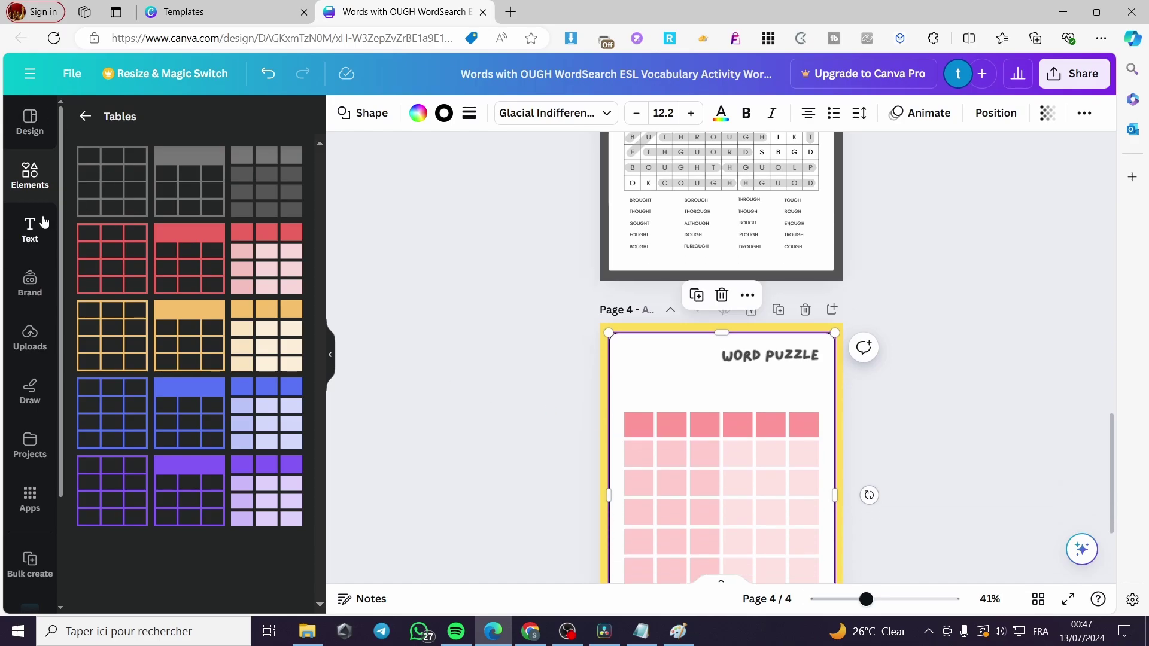
left_click(30, 228)
scroll(885, 407, "down", 3)
scroll(890, 359, "up", 2)
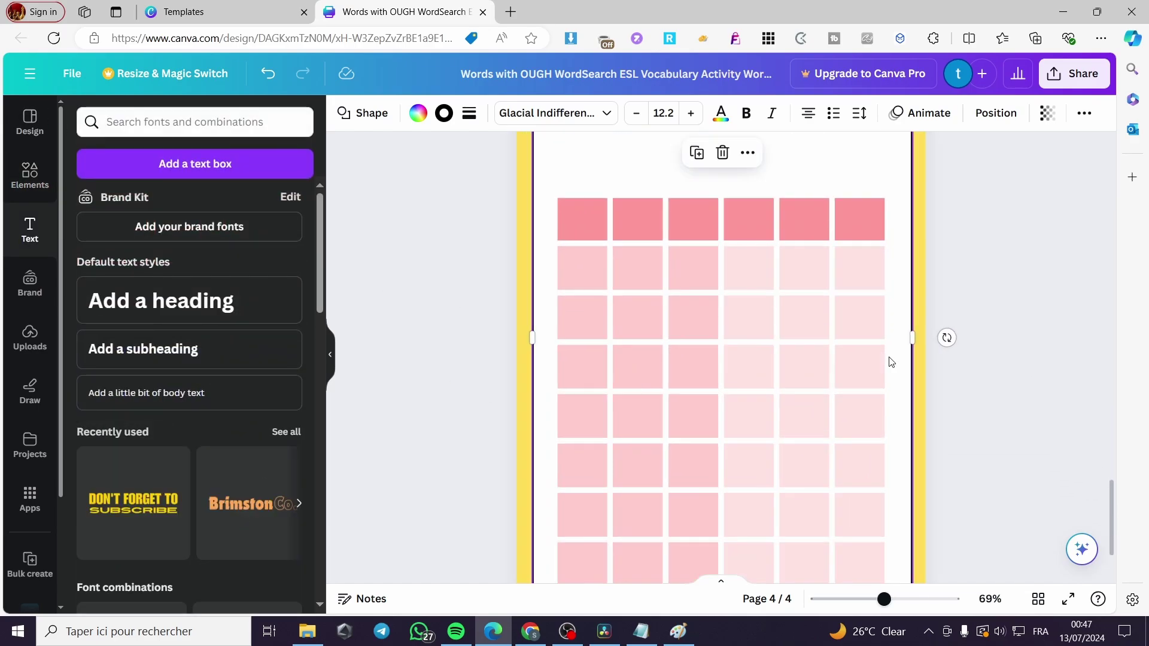
scroll(890, 341, "down", 2)
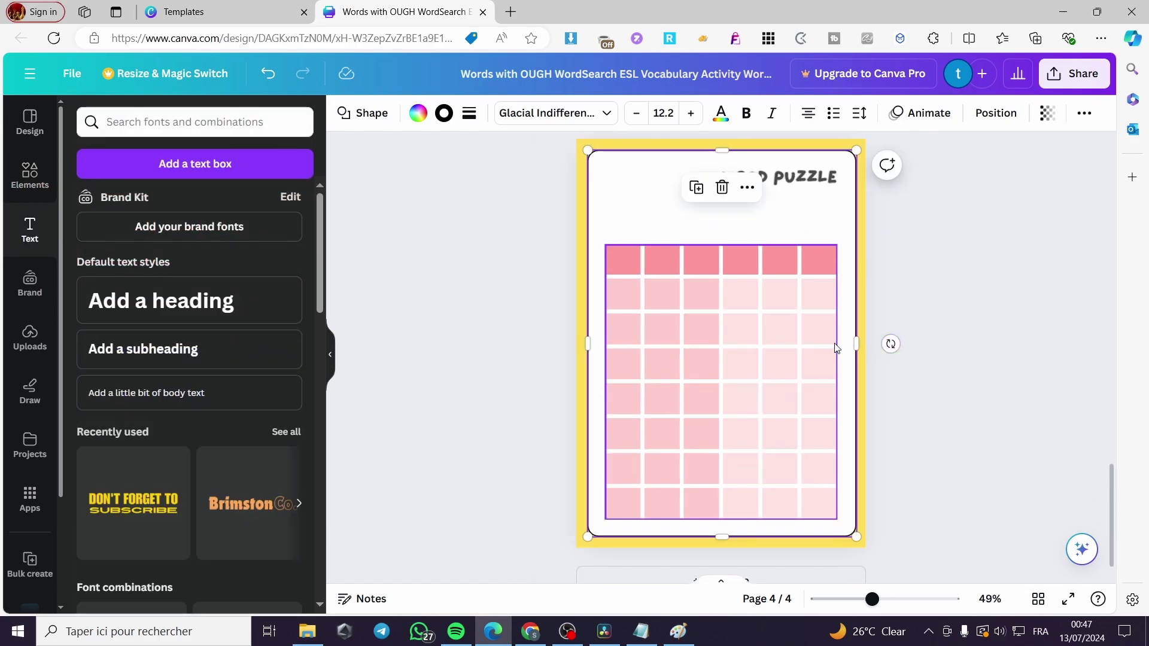
left_click(184, 293)
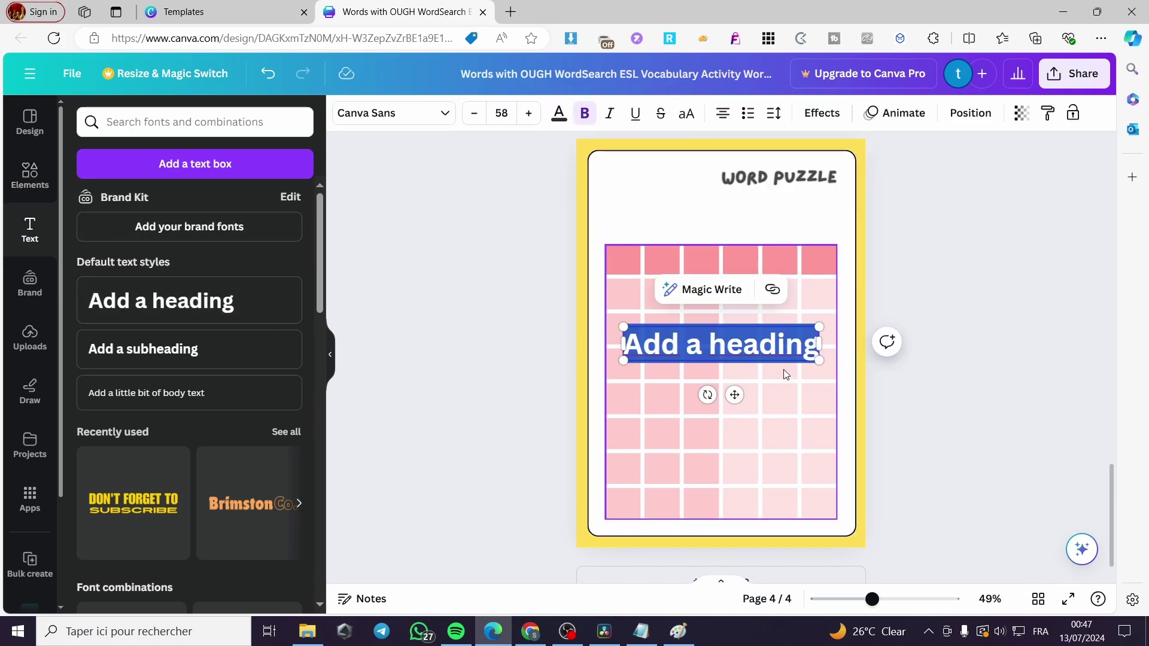
type("Puzzle")
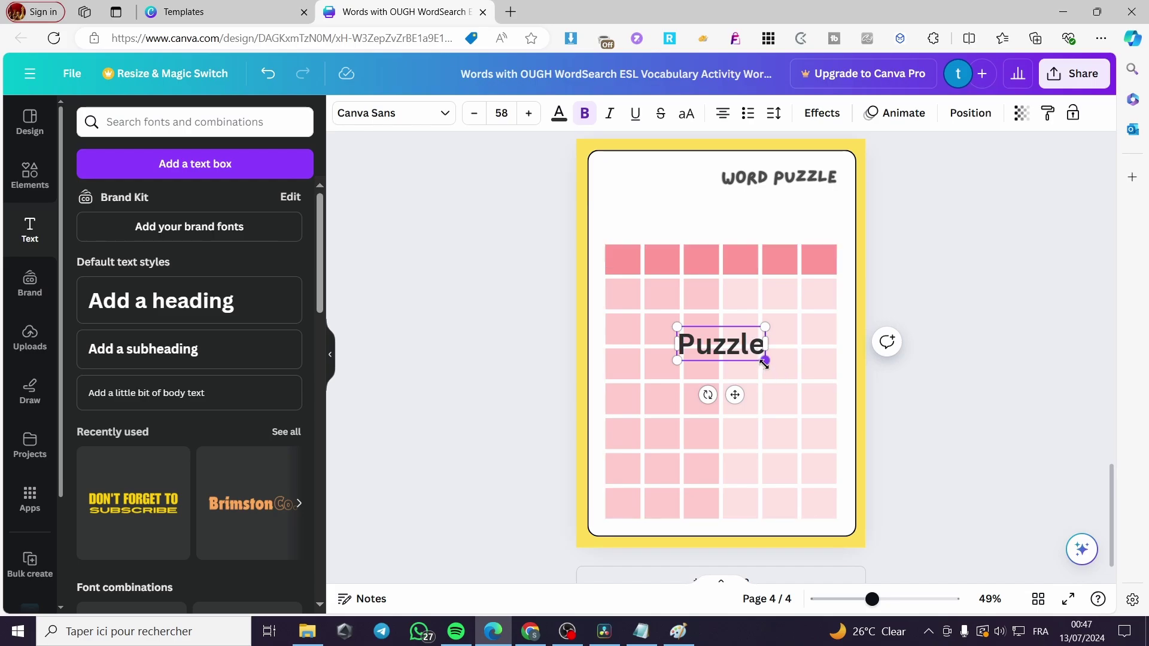
Shrink the "Puzzle" text to size 24 and place it above the table, aligned with its left edge
left_click_drag(766, 361, 657, 258)
double_click(635, 214)
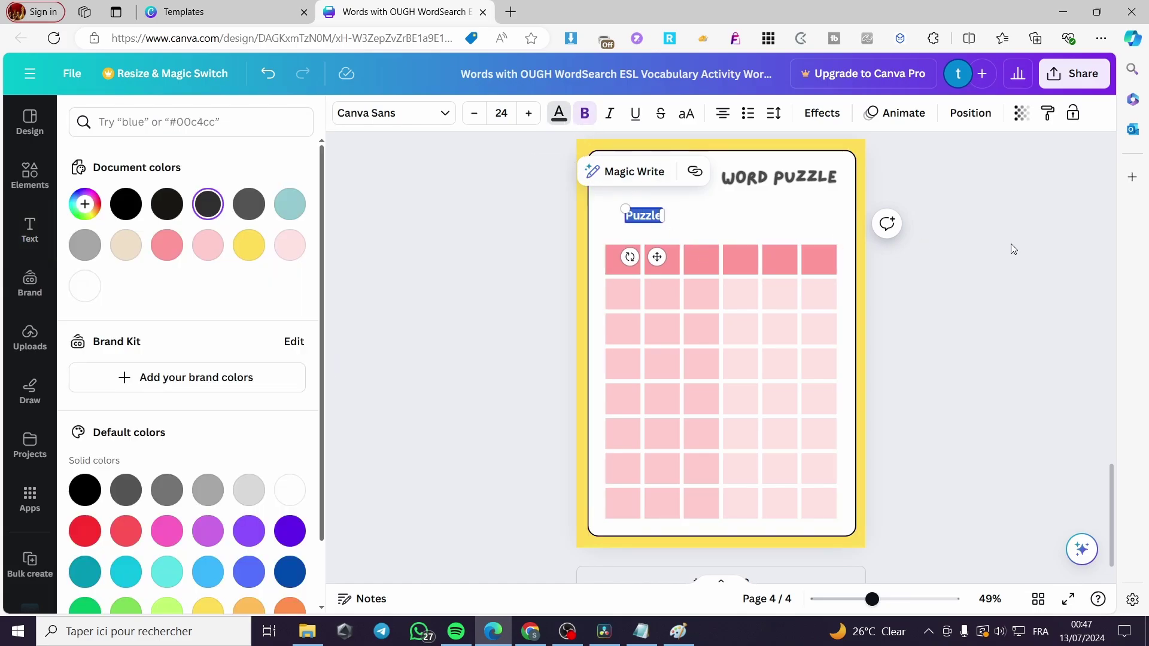
left_click_drag(657, 256, 639, 243)
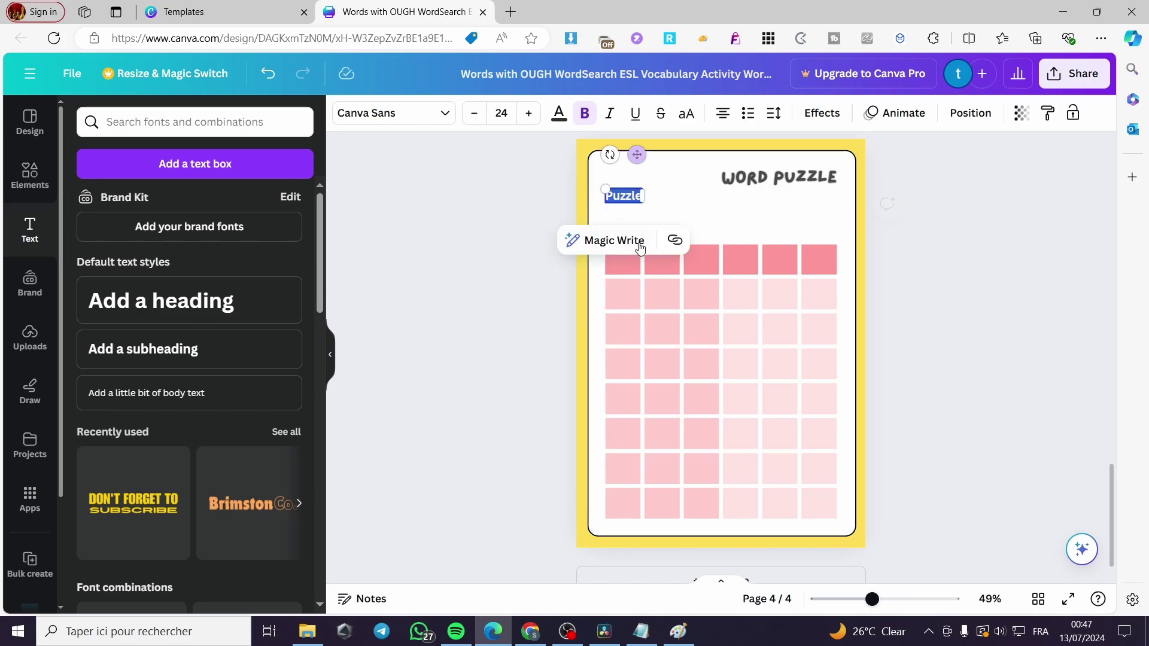
left_click(669, 201)
Duplicate the "Puzzle" word, change the copy to "Win" and place it just right of the original on the same line
left_click(626, 196)
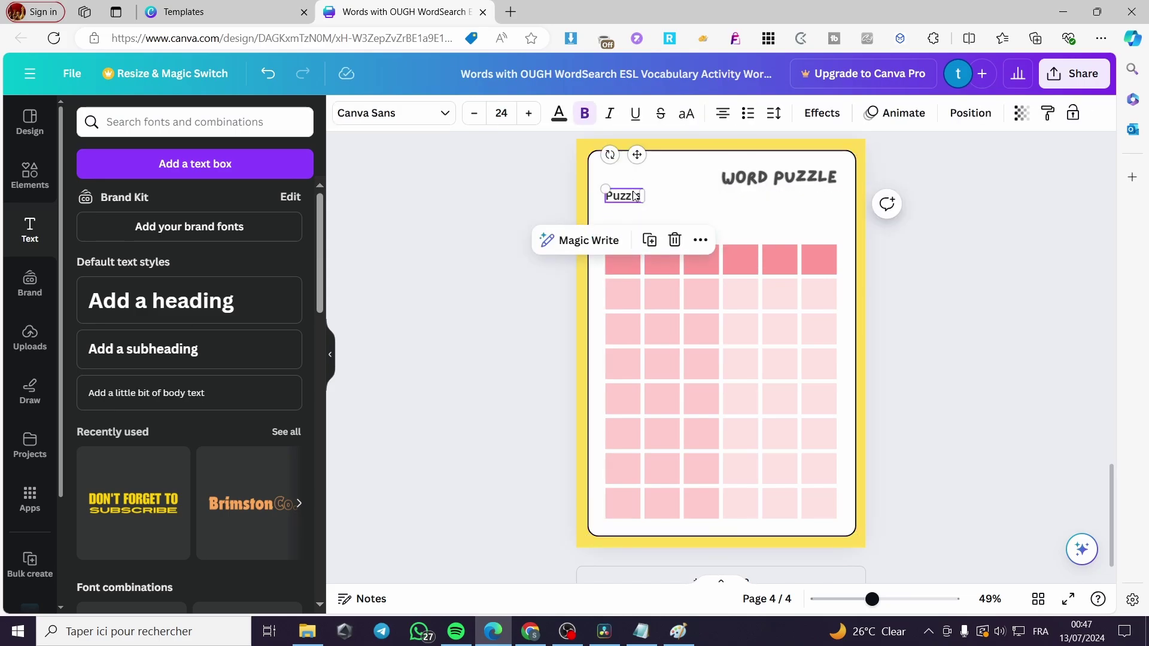
left_click_drag(632, 238, 637, 258)
double_click(626, 216)
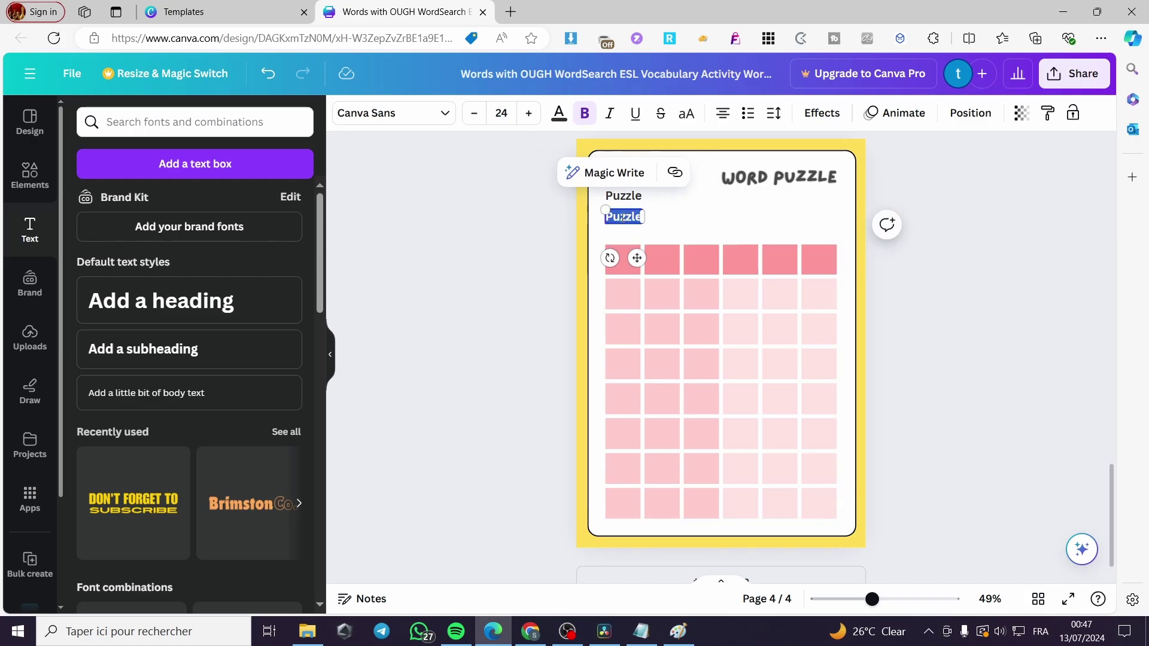
type("Wir")
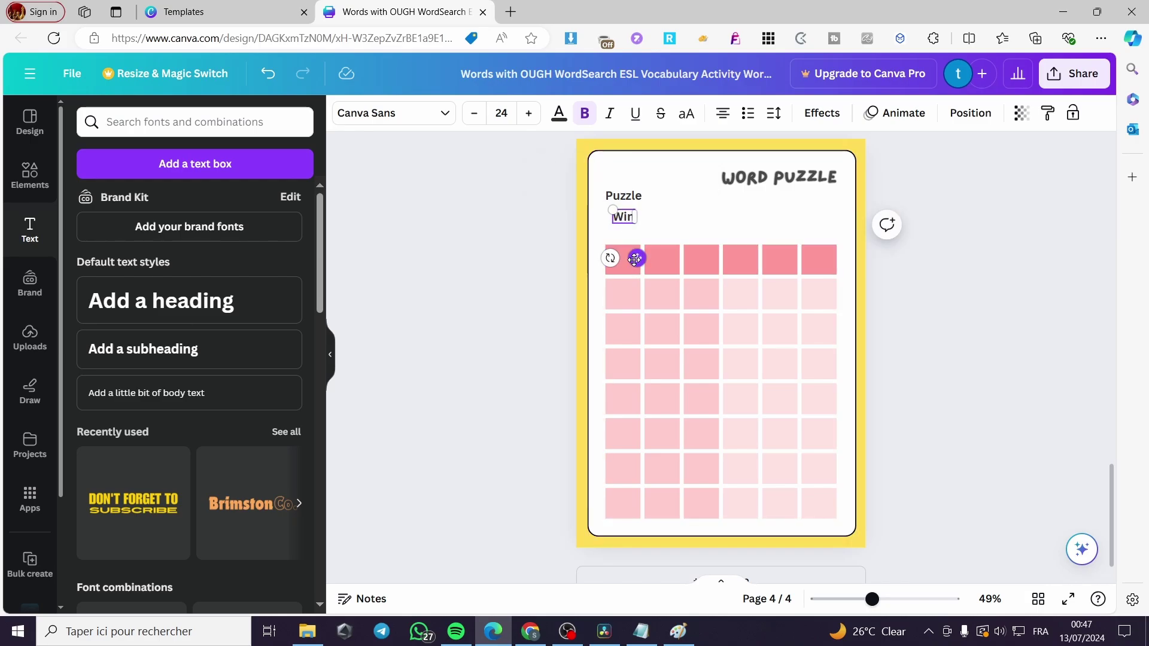
left_click_drag(637, 258, 680, 236)
left_click(715, 205)
Duplicate the "Puzzle" word again, place the copy below the original and replace its text with "Lose"
left_click(622, 203)
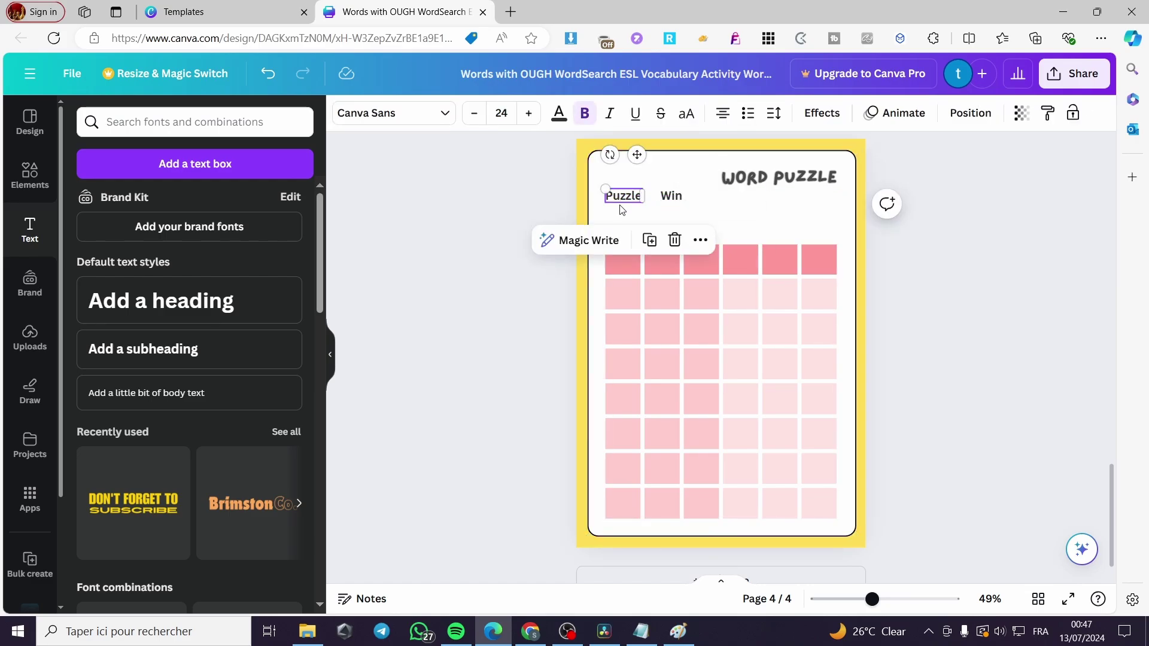
left_click(651, 246)
left_click_drag(662, 286, 641, 264)
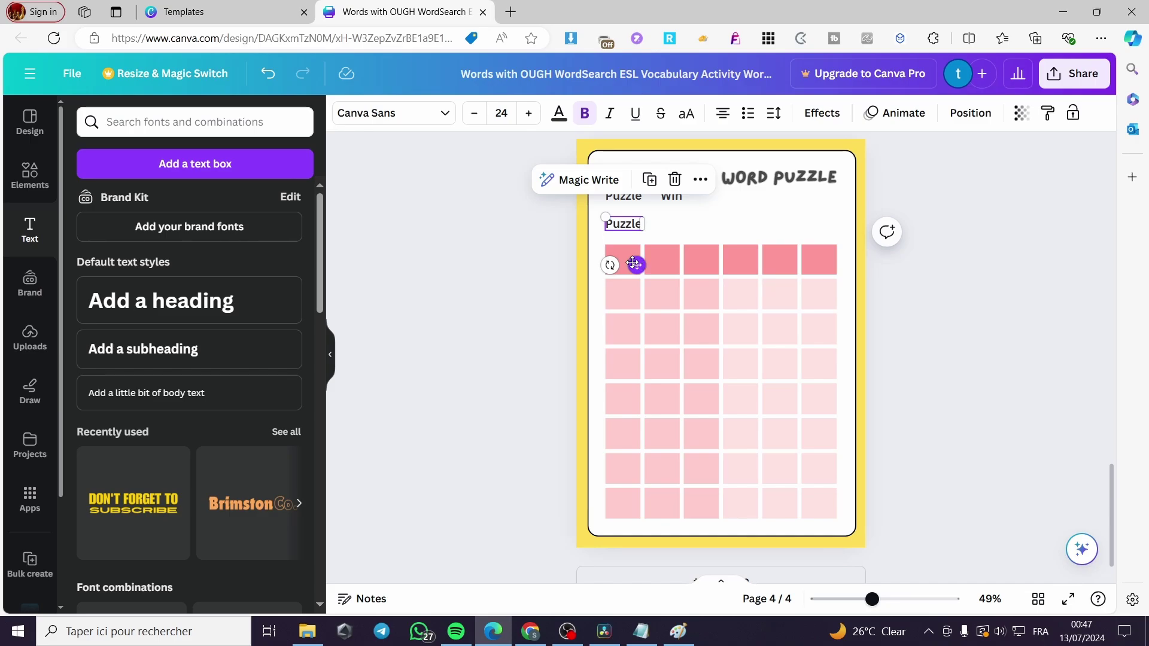
double_click(625, 224)
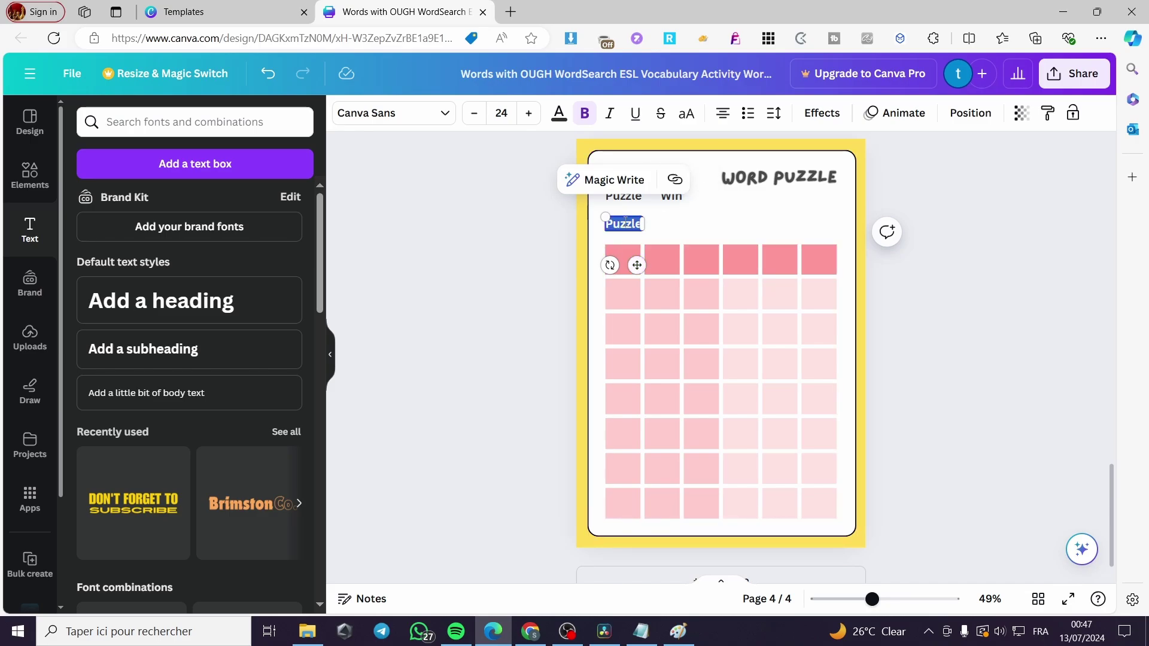
type("p")
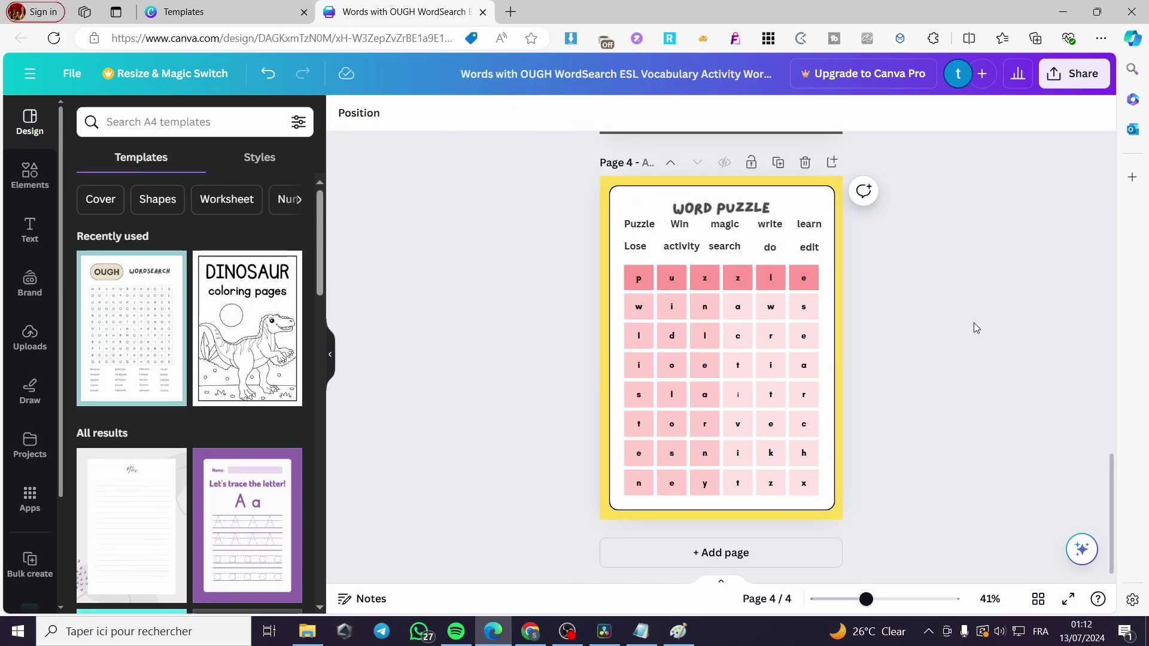
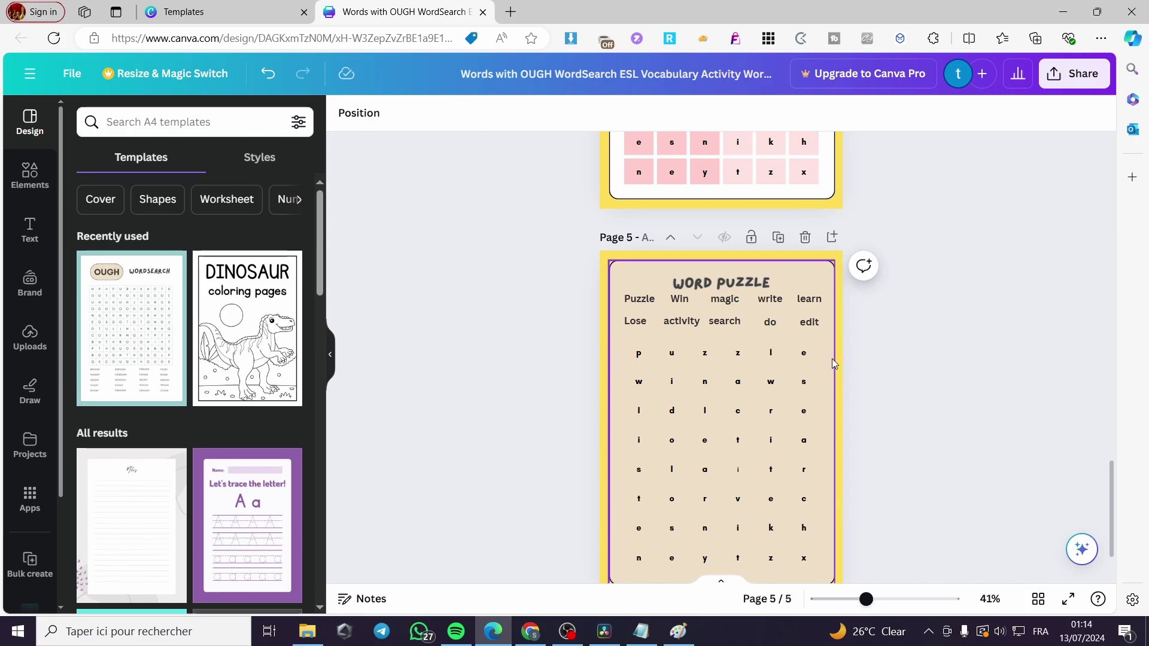
Search the elements for "line" and add two straight lines to page 5
scroll(816, 367, "down", 1)
scroll(656, 351, "up", 2)
scroll(657, 350, "up", 2)
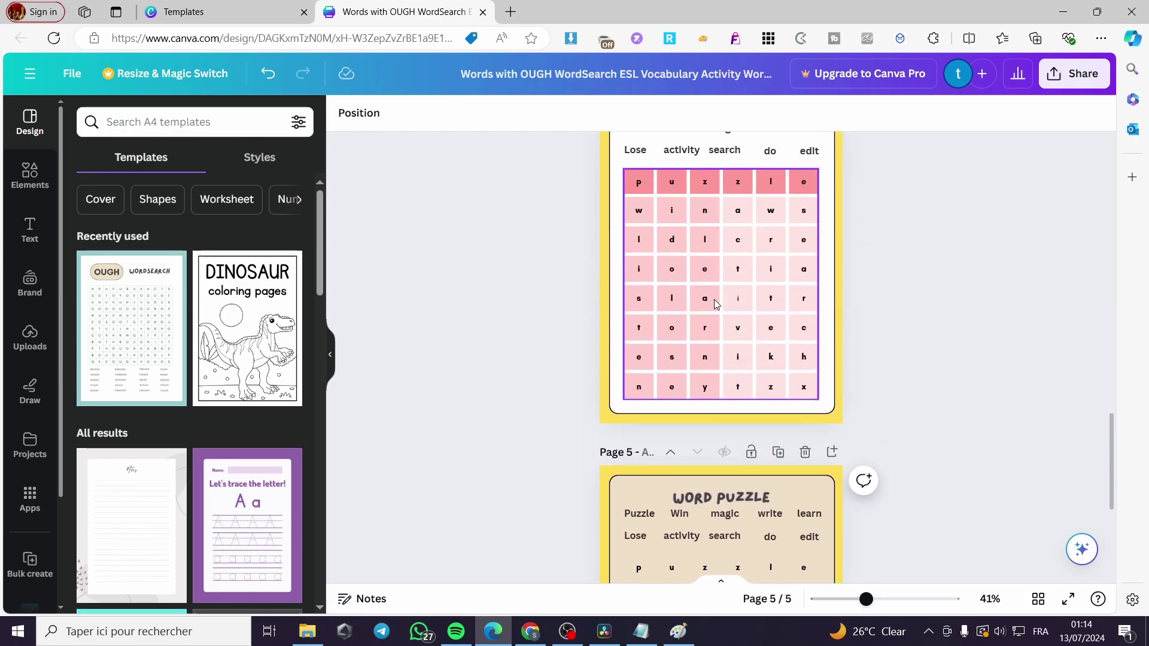
scroll(482, 299, "down", 2)
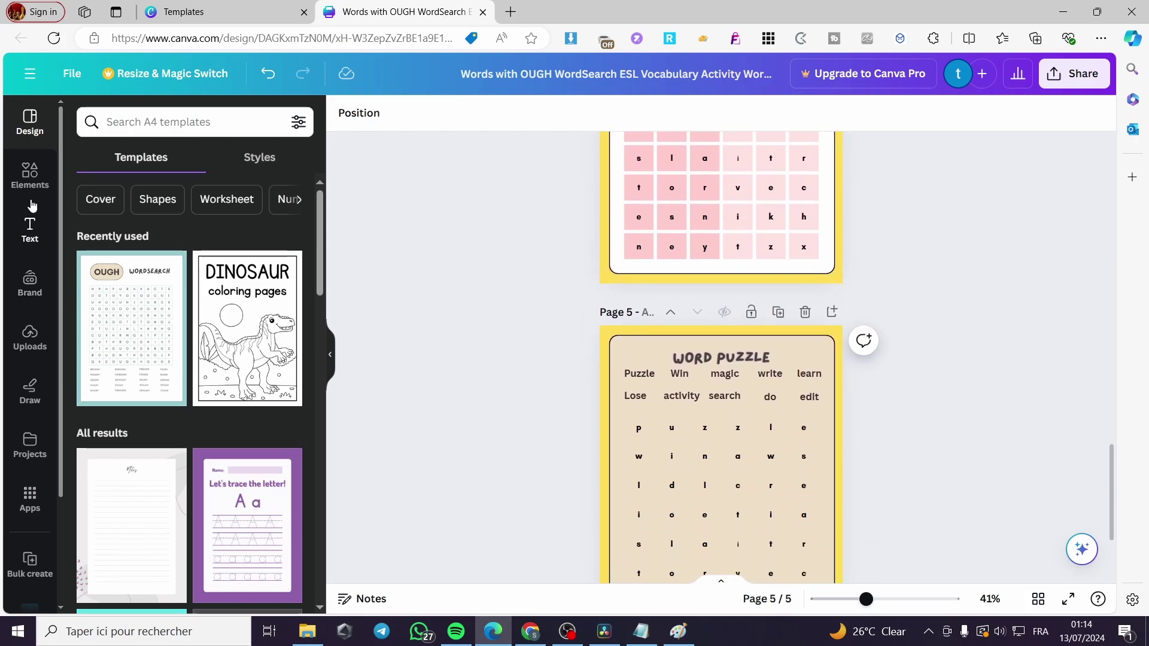
left_click(30, 174)
left_click(193, 123)
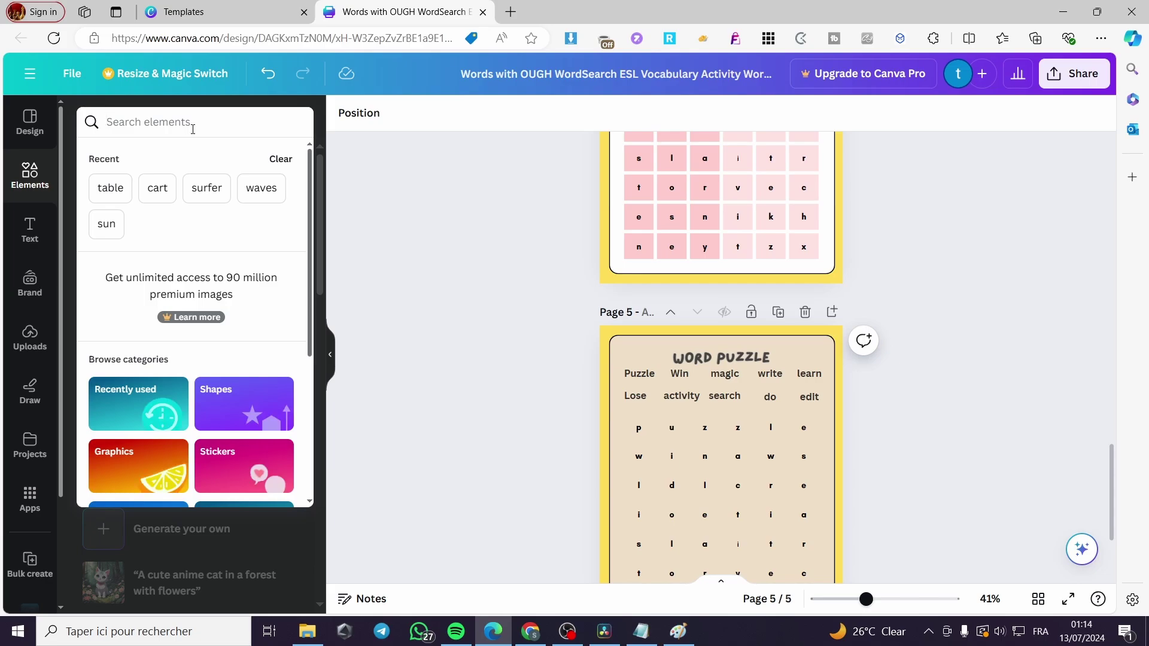
type("li")
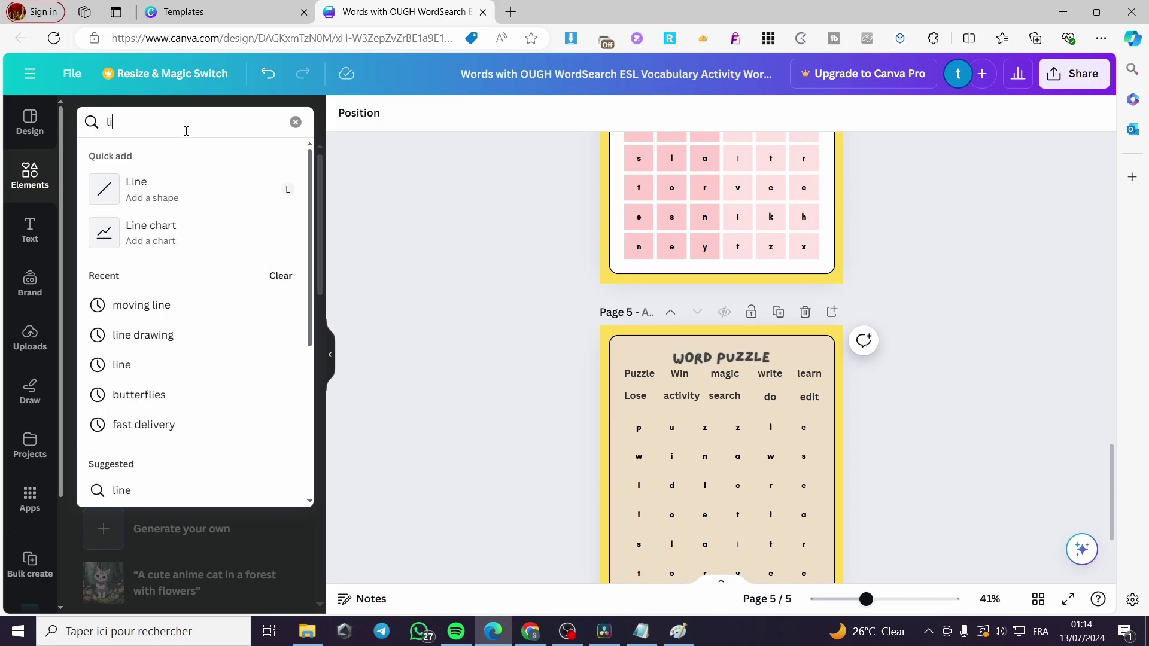
type("ne")
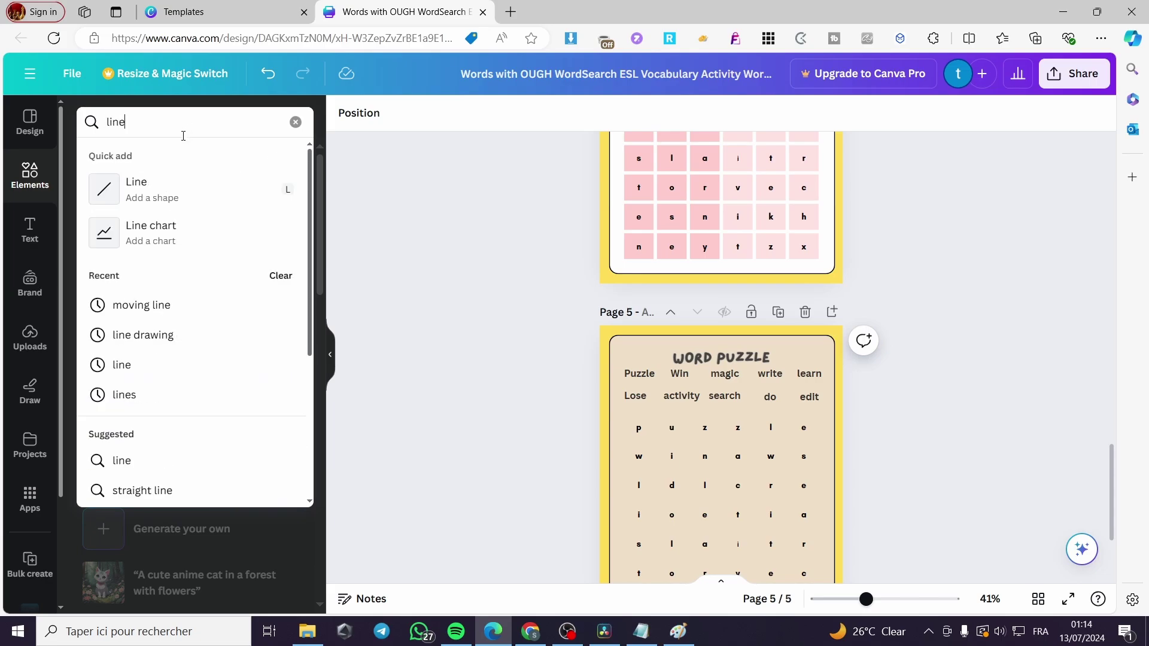
left_click(141, 183)
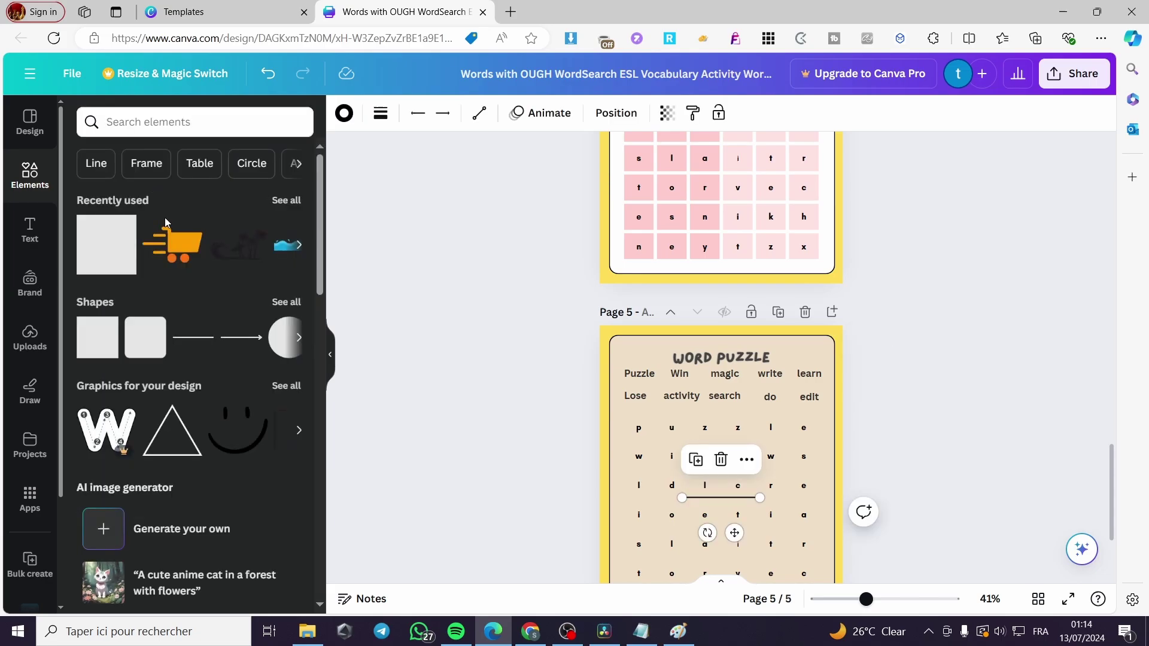
left_click(205, 338)
Place one line over the table's first row and stretch it to strike through the whole word "puzzle"
scroll(936, 434, "down", 3)
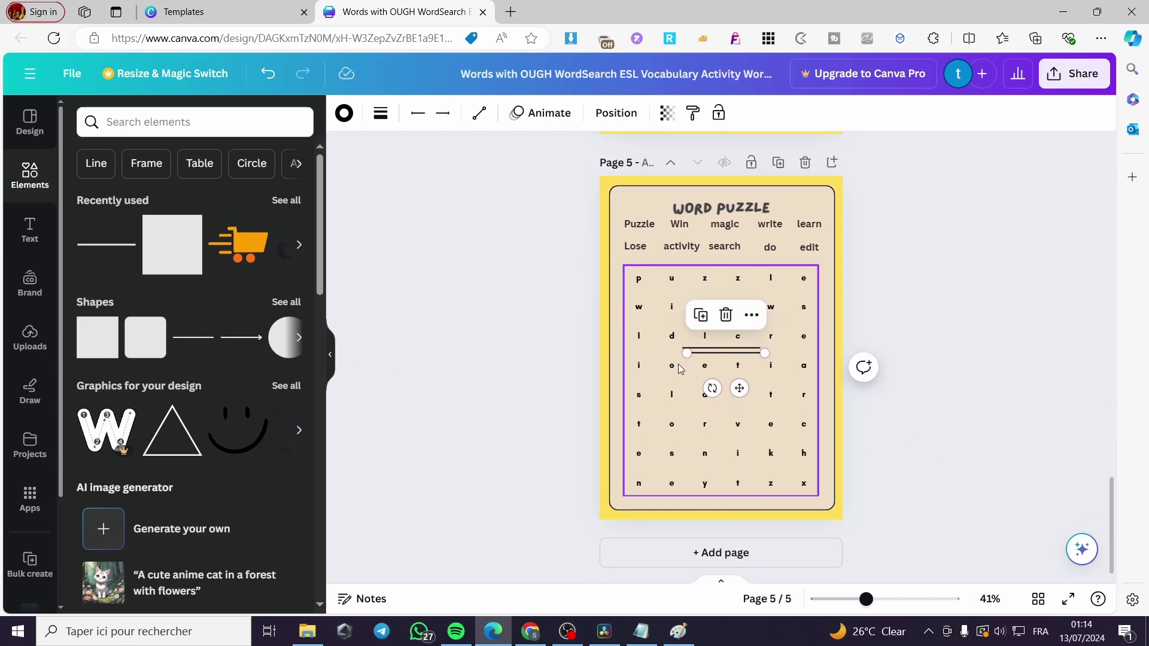
left_click_drag(738, 389, 817, 278)
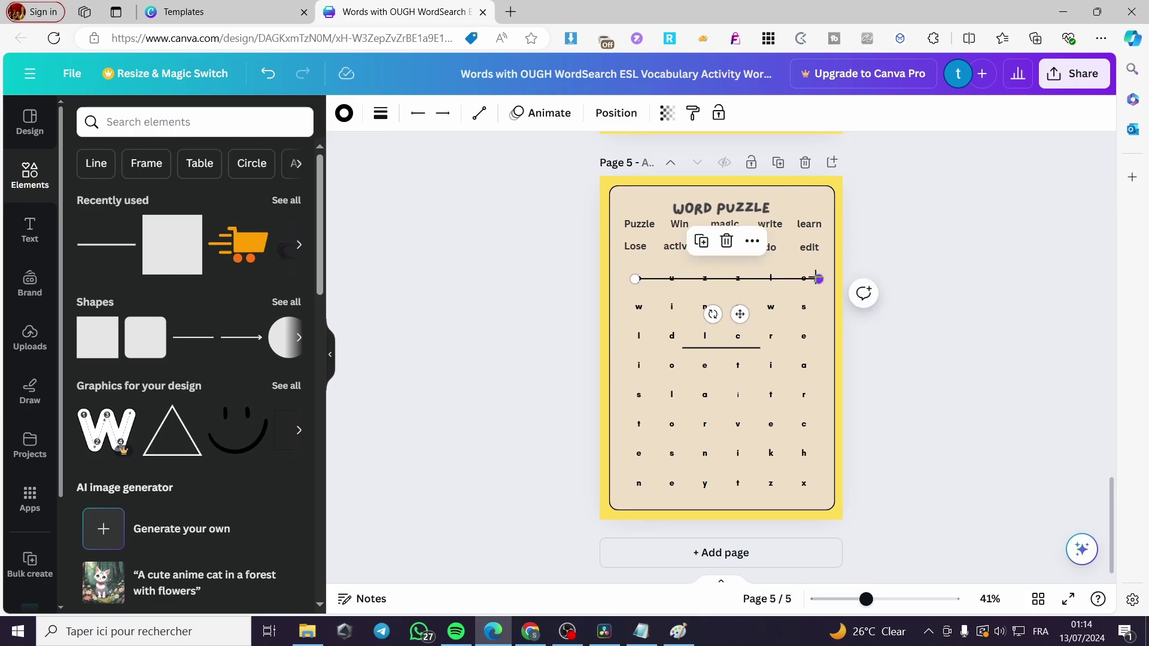
mouse_move(635, 279)
left_mouse_down()
mouse_move(633, 250)
mouse_move(624, 279)
left_mouse_up()
left_click(925, 321)
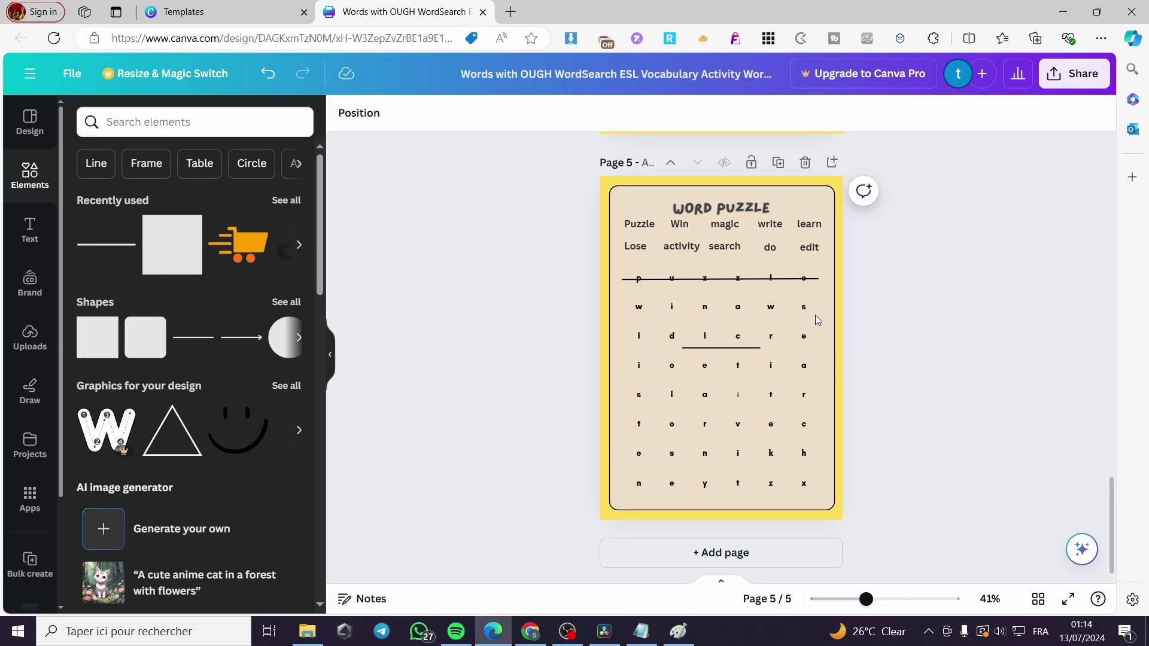
left_click(707, 348)
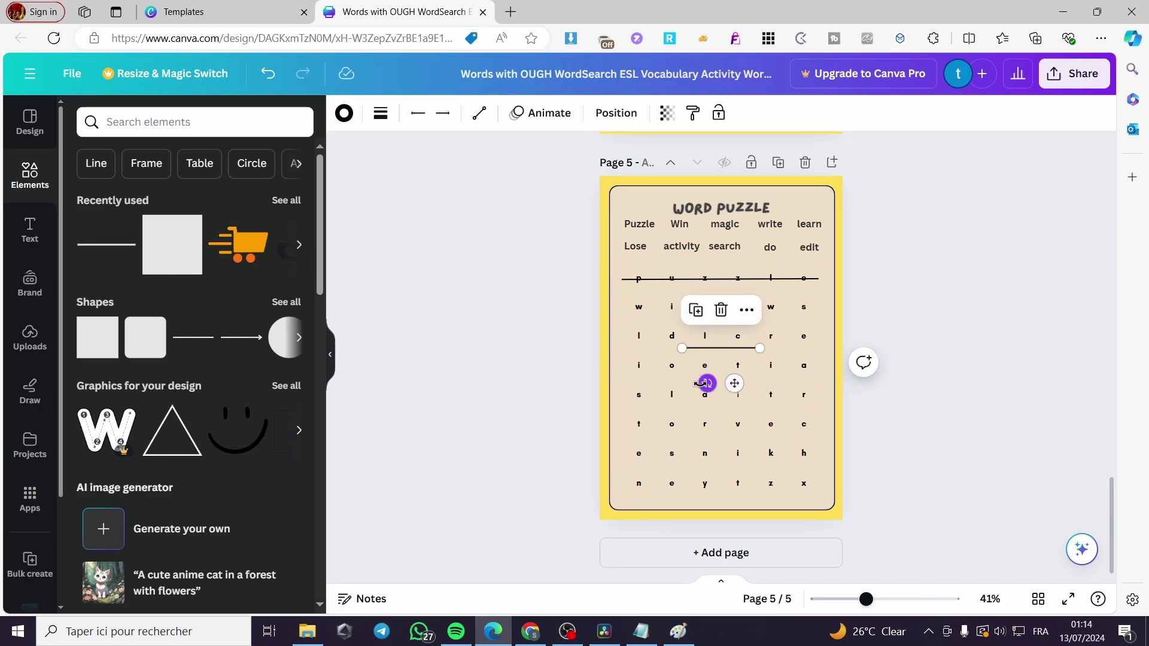
left_click_drag(707, 384, 759, 359)
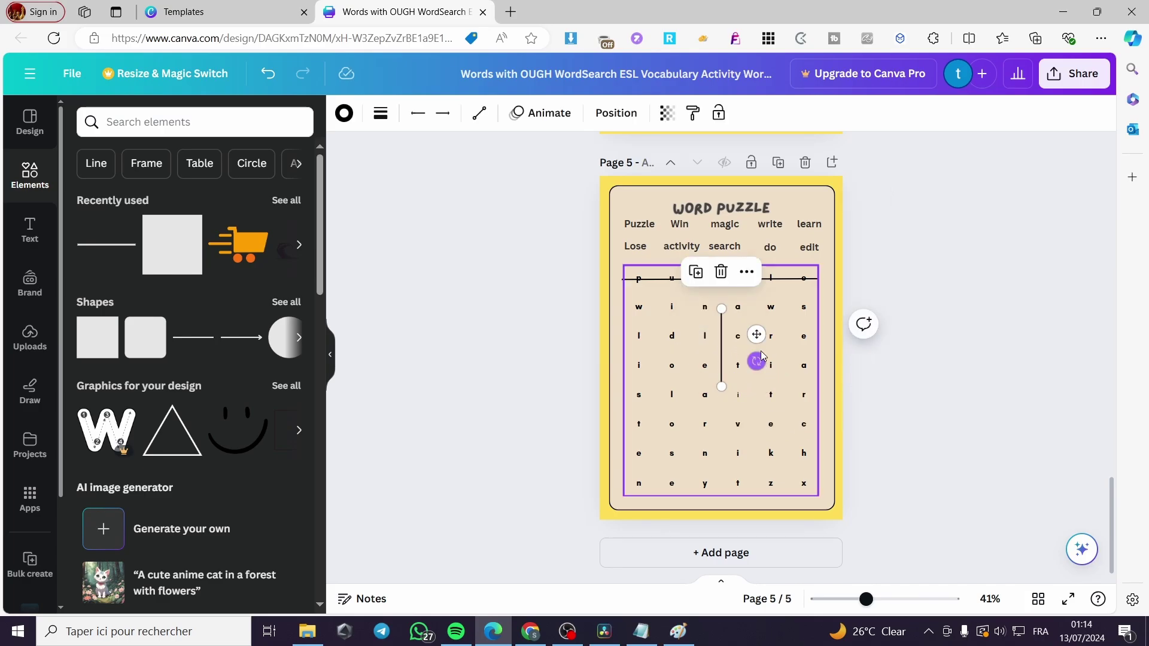
left_click_drag(722, 310, 398, 359)
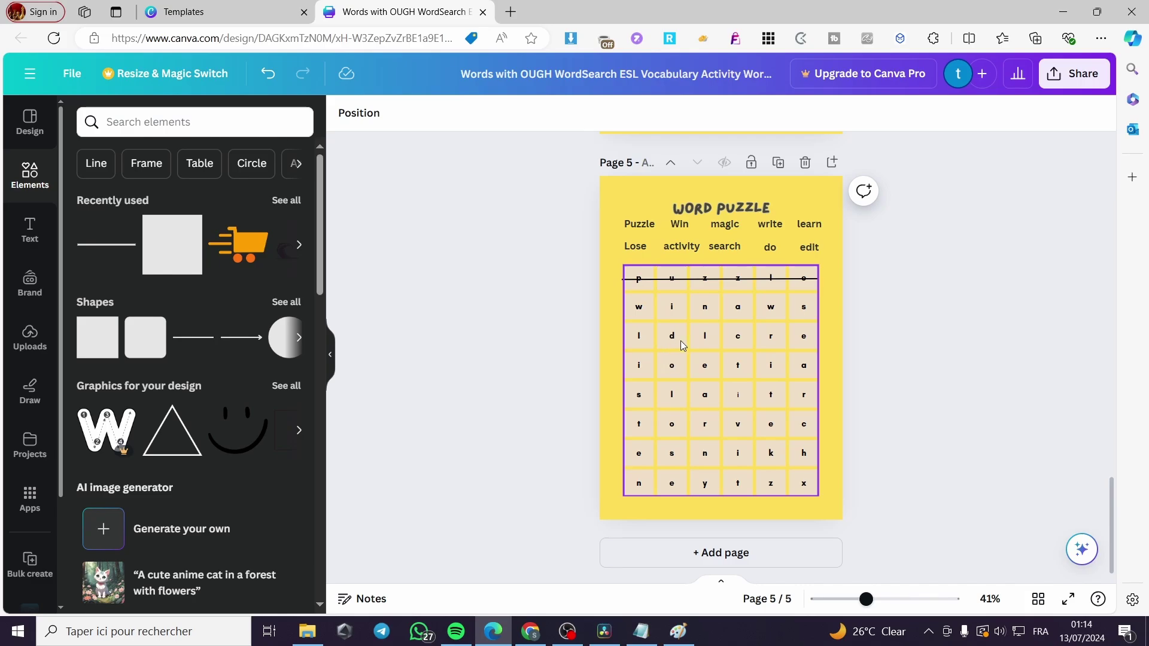
Add another line, turn it vertical and shorten it to strike through the letters "d" and "o" in the second column
left_click(207, 343)
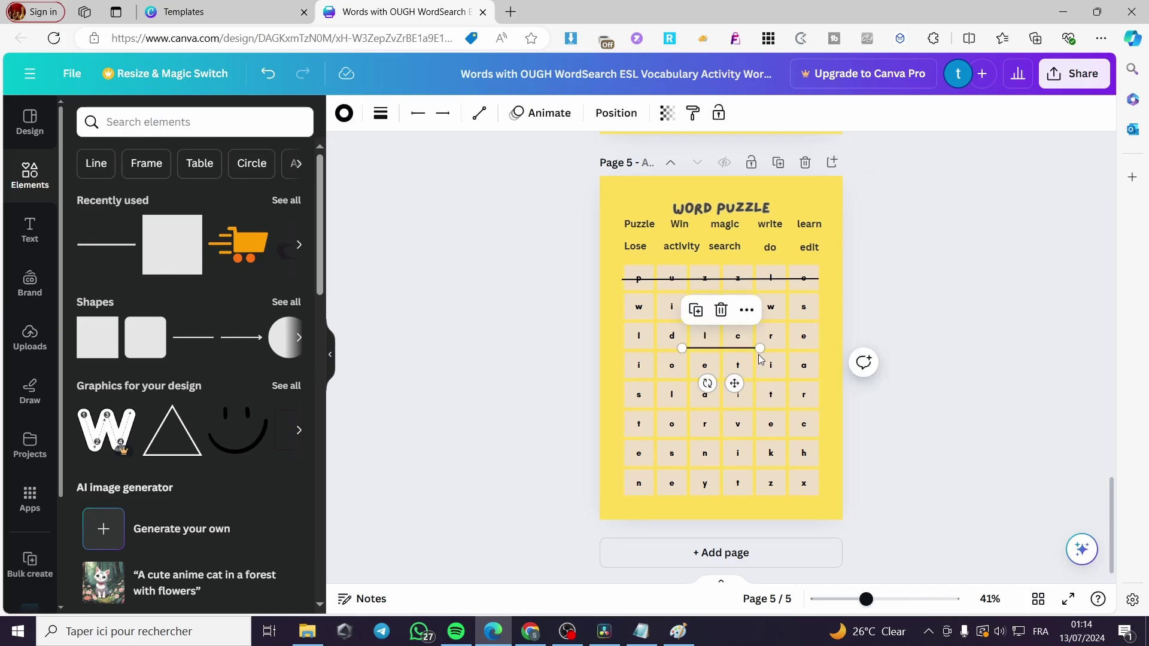
left_click_drag(737, 385, 715, 333)
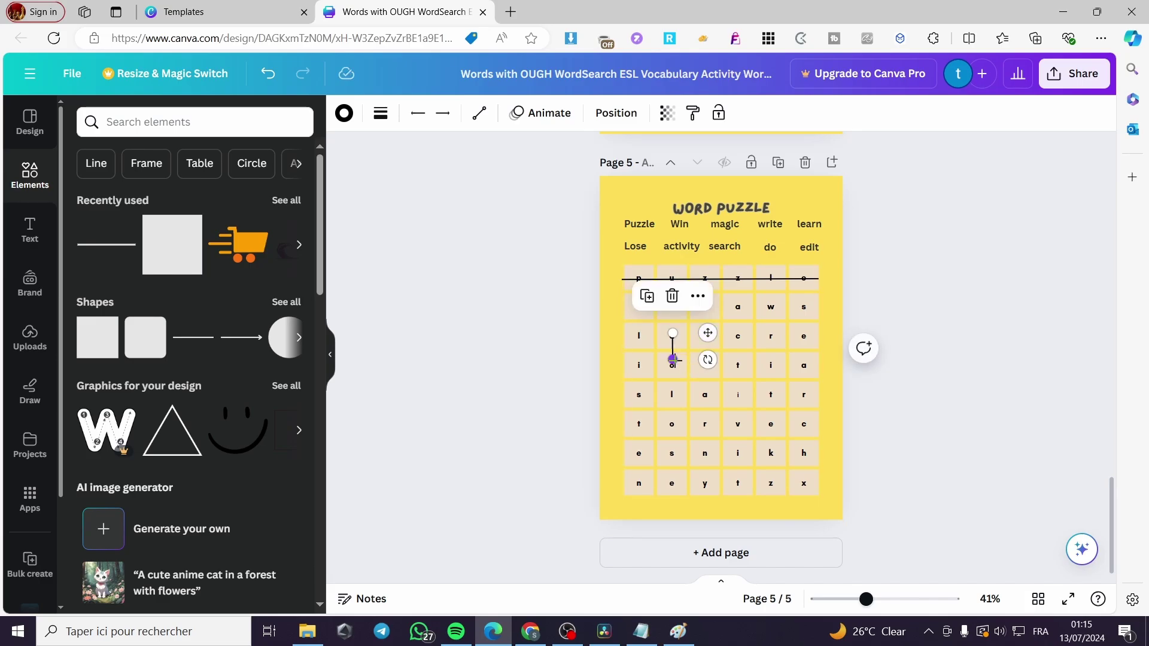
mouse_move(672, 358)
left_mouse_down()
mouse_move(674, 377)
mouse_move(676, 348)
left_mouse_up()
left_click(946, 374)
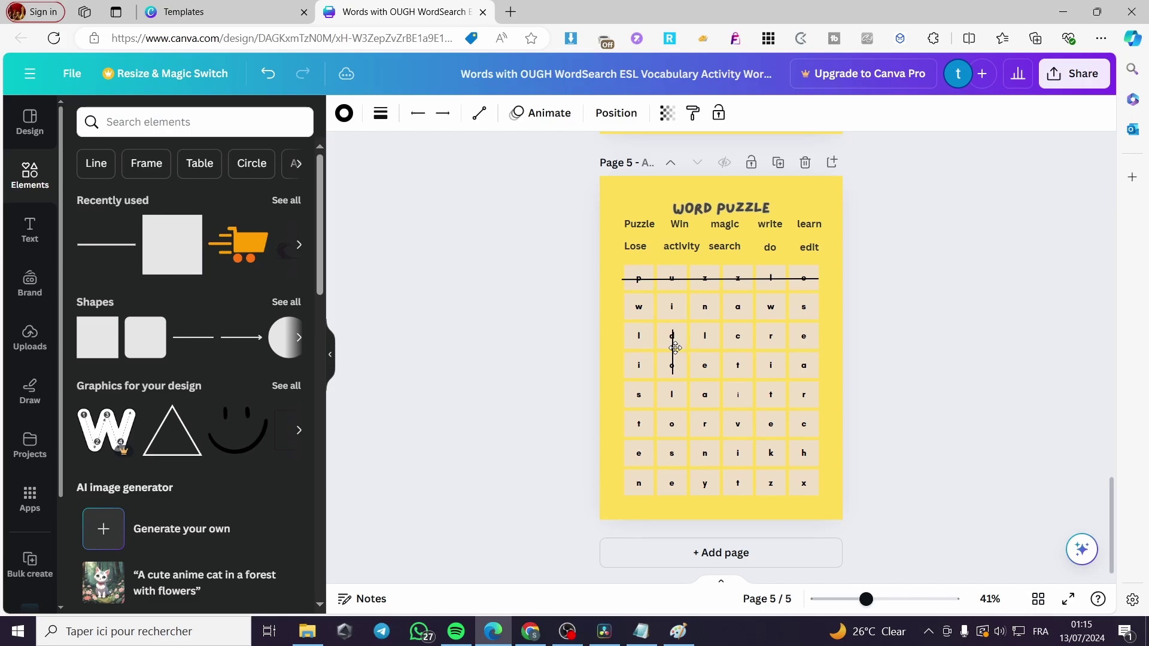
left_click(675, 348)
left_click(932, 378)
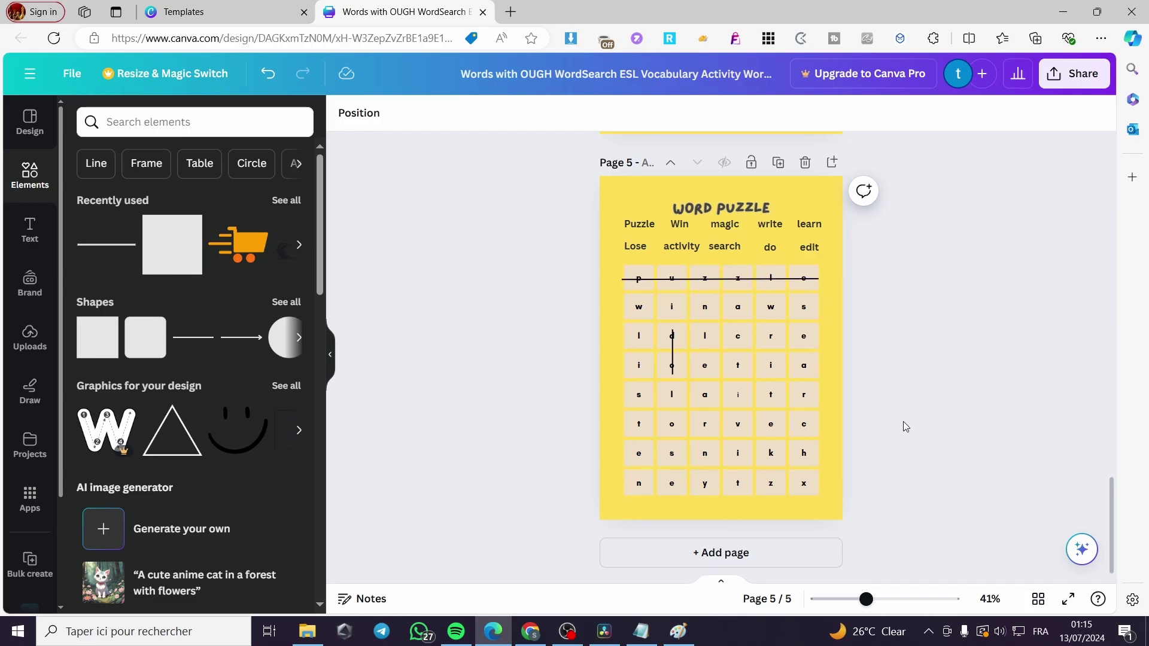
Download only page 4 of the design as a PDF Standard file
scroll(953, 451, "up", 6)
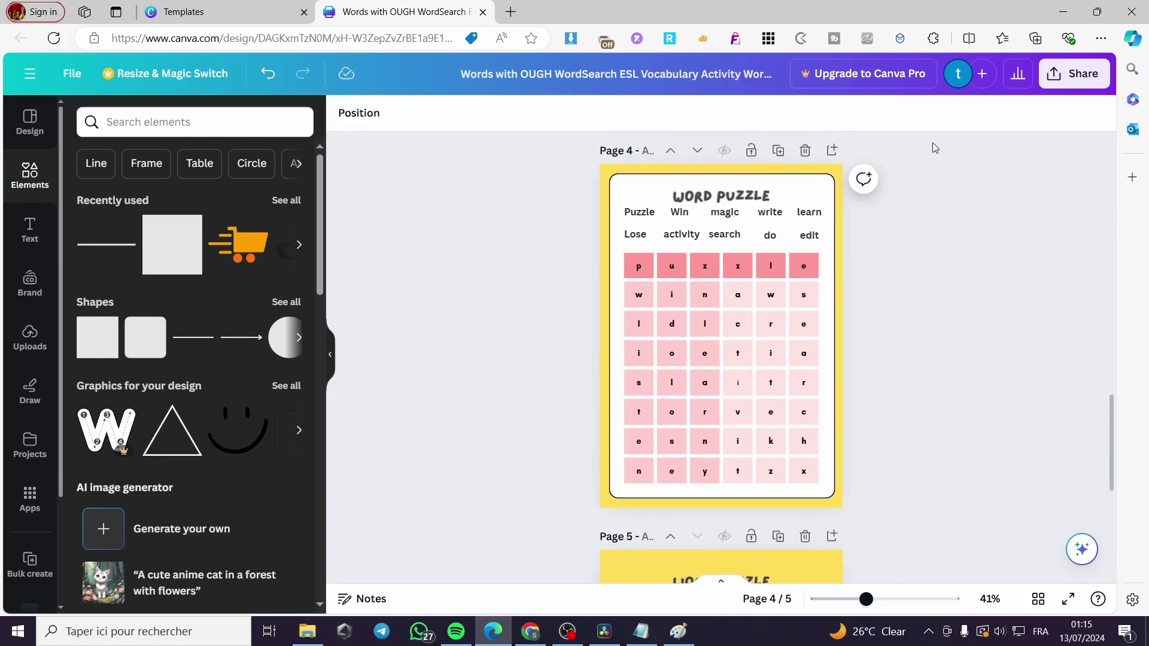
left_click(1074, 73)
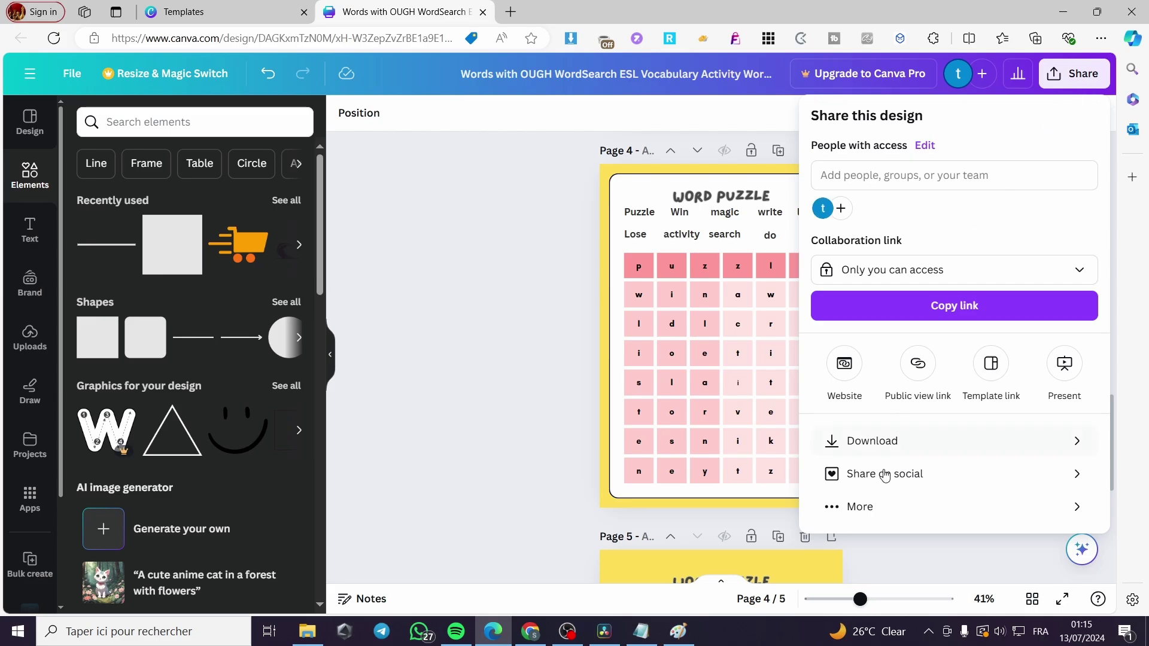
left_click(912, 440)
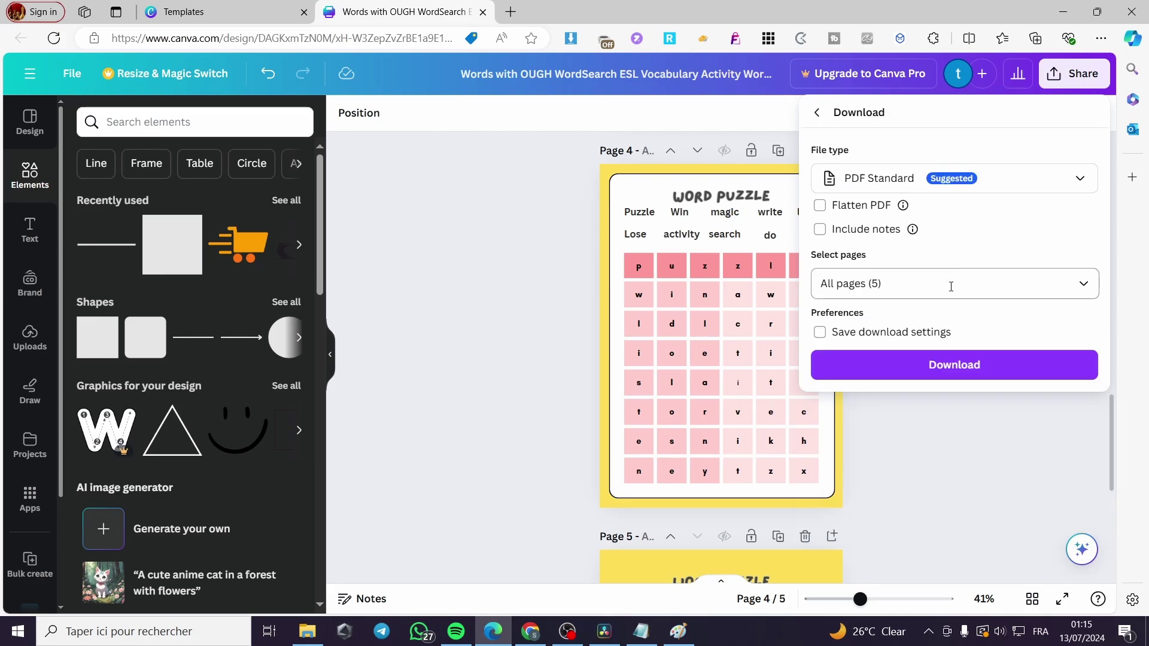
left_click(877, 284)
left_click(1008, 323)
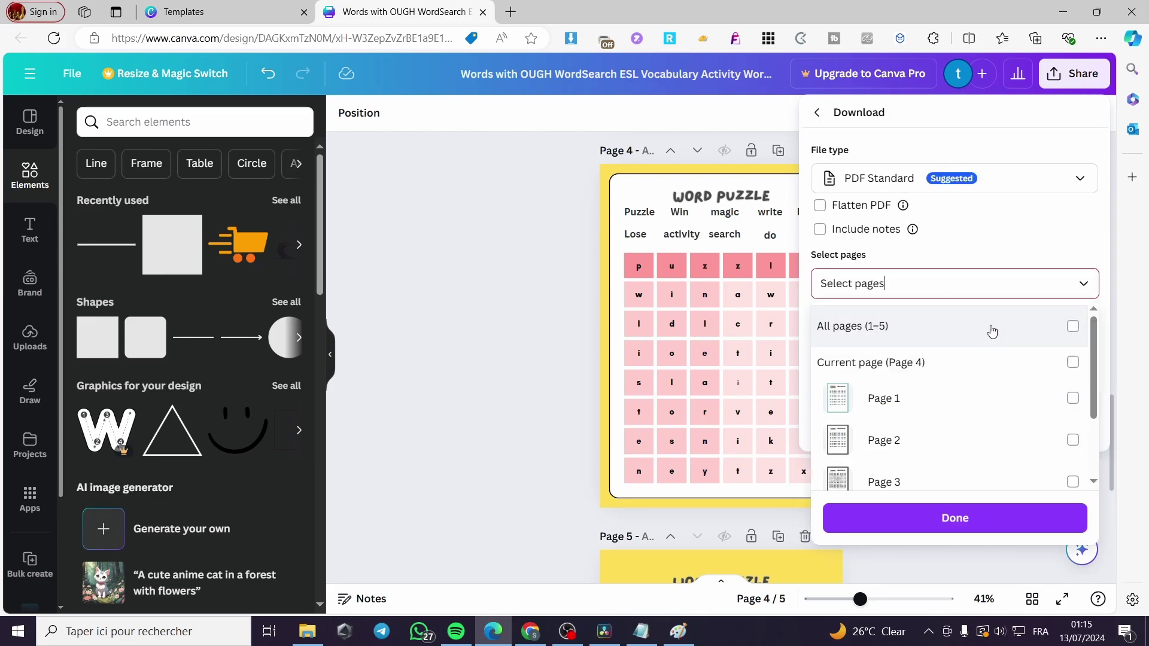
scroll(871, 470, "down", 2)
left_click(980, 436)
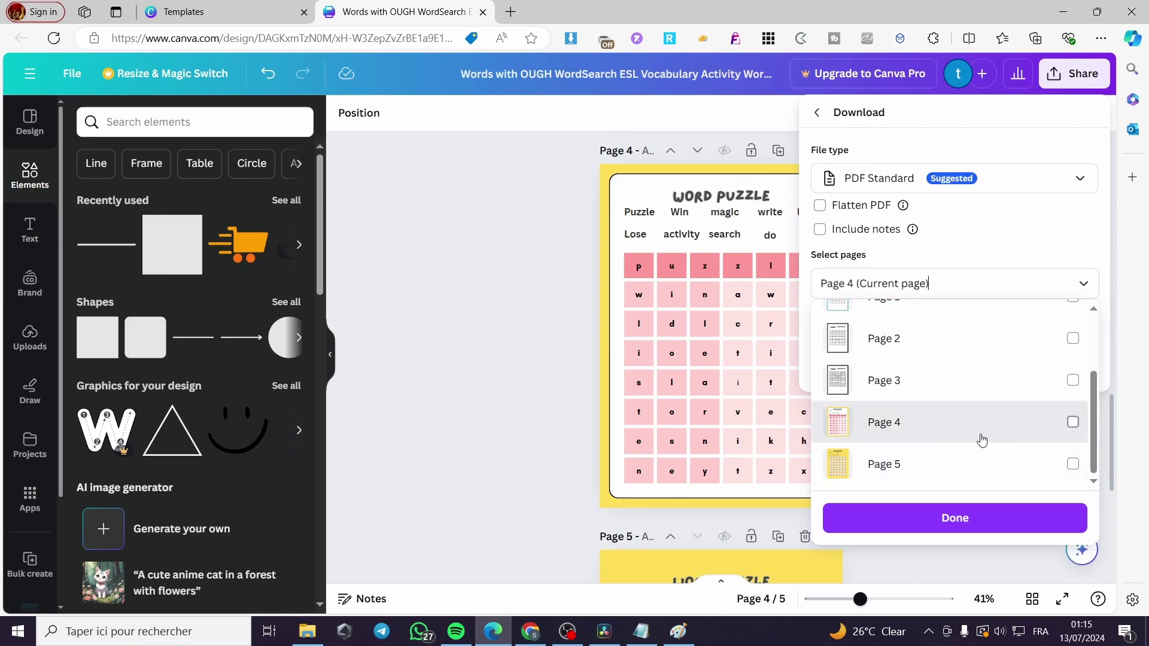
left_click(970, 520)
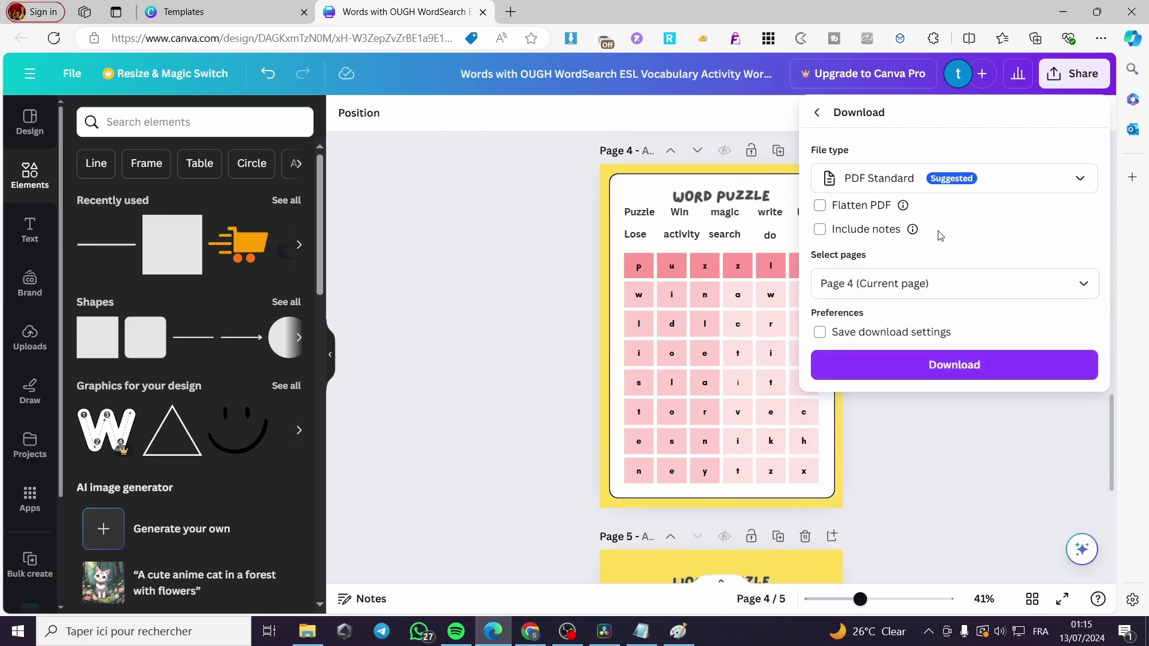
left_click(967, 365)
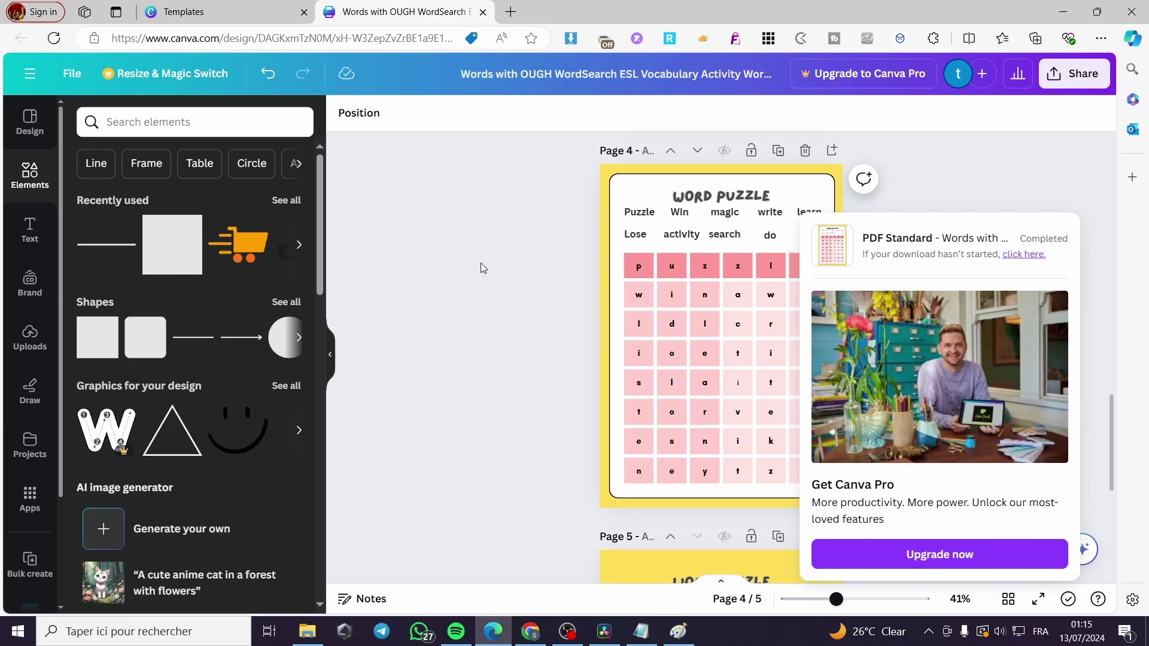
Open the downloaded PDF to check the whole puzzle page and return to page 5 of the Canva design
left_click(826, 99)
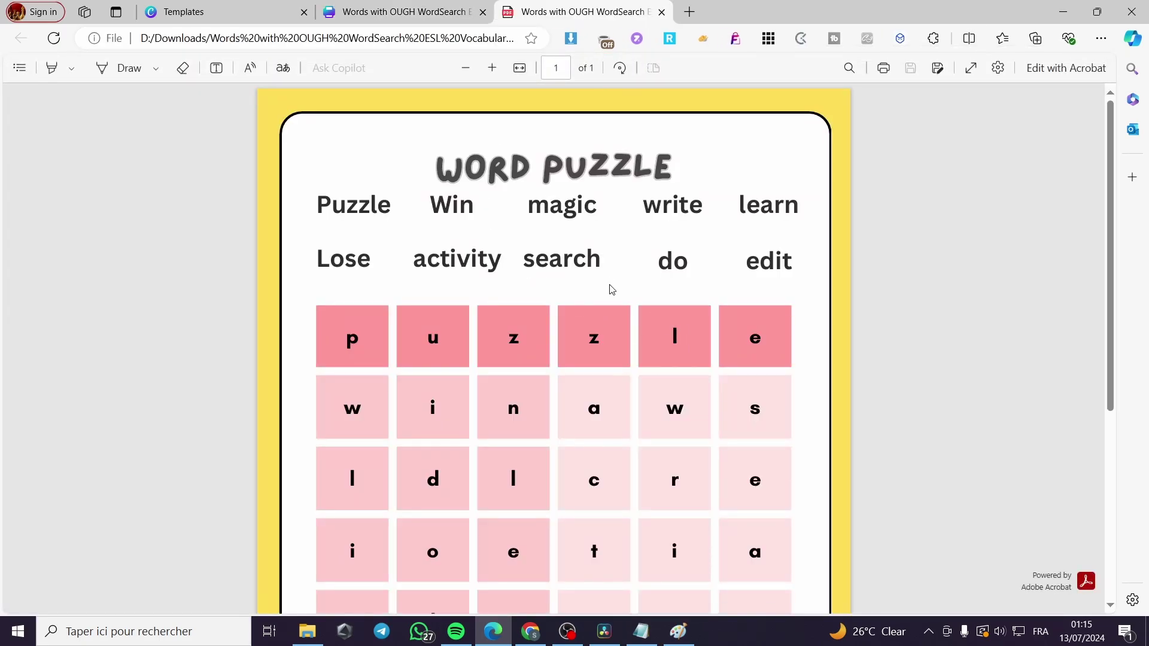
scroll(612, 290, "down", 5)
scroll(627, 318, "up", 5)
left_click(401, 12)
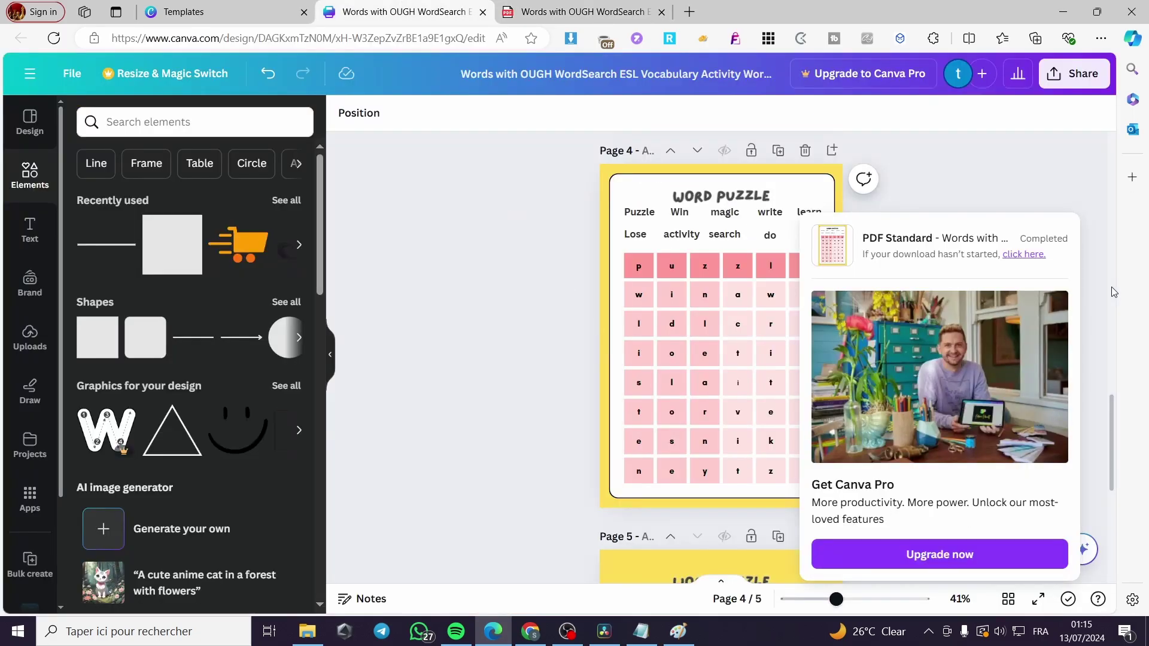
scroll(709, 497, "down", 6)
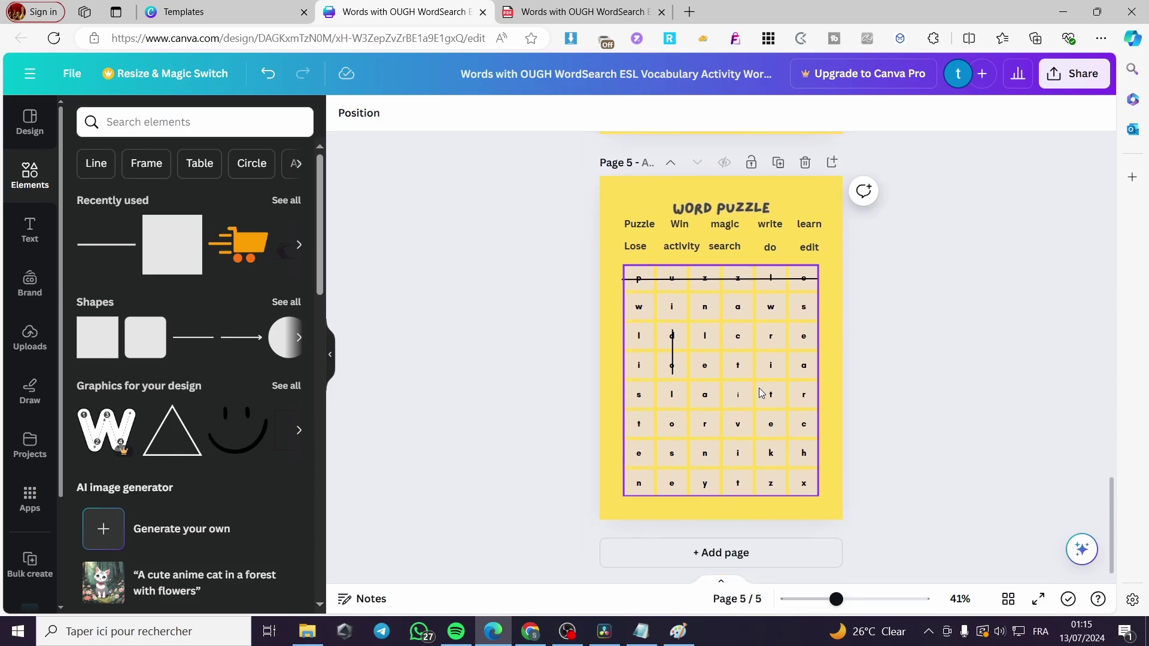